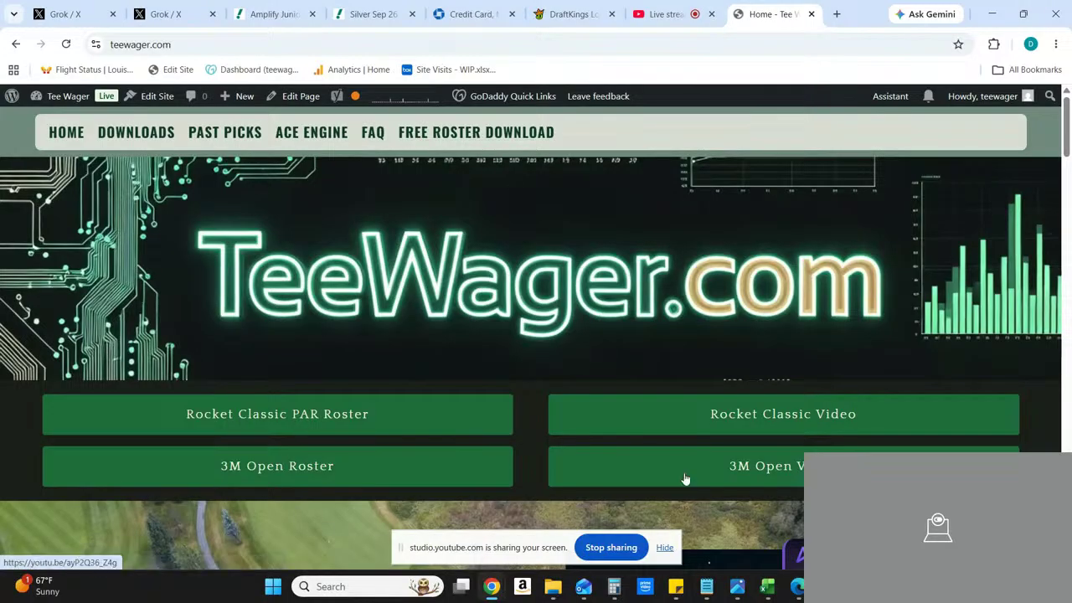
mouse_move(764, 589)
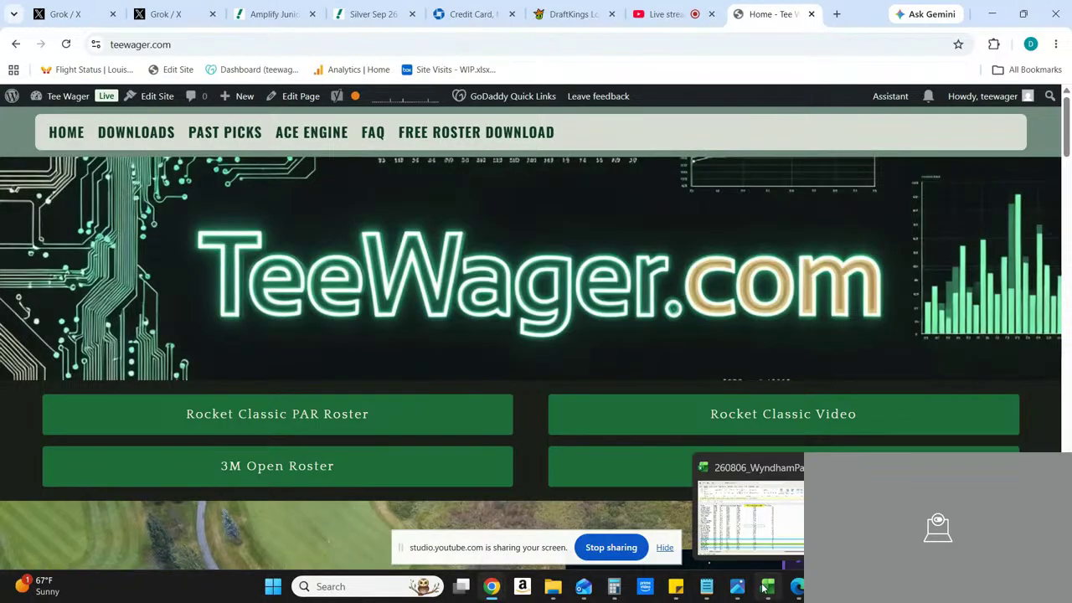
click(751, 526)
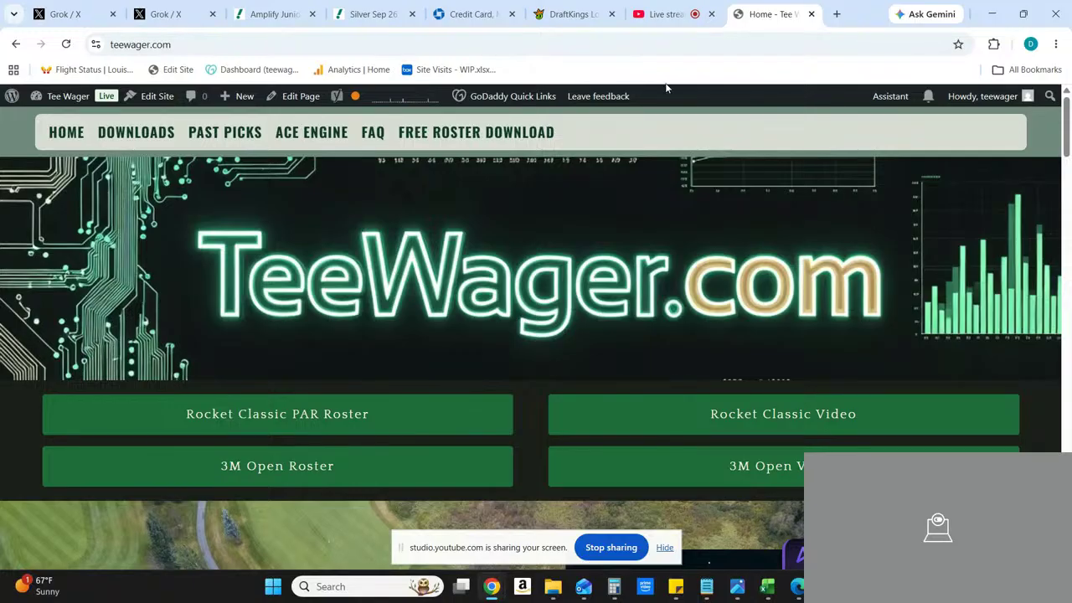
Step: Switch to the DraftKings lobby and show the golf contests
click(565, 17)
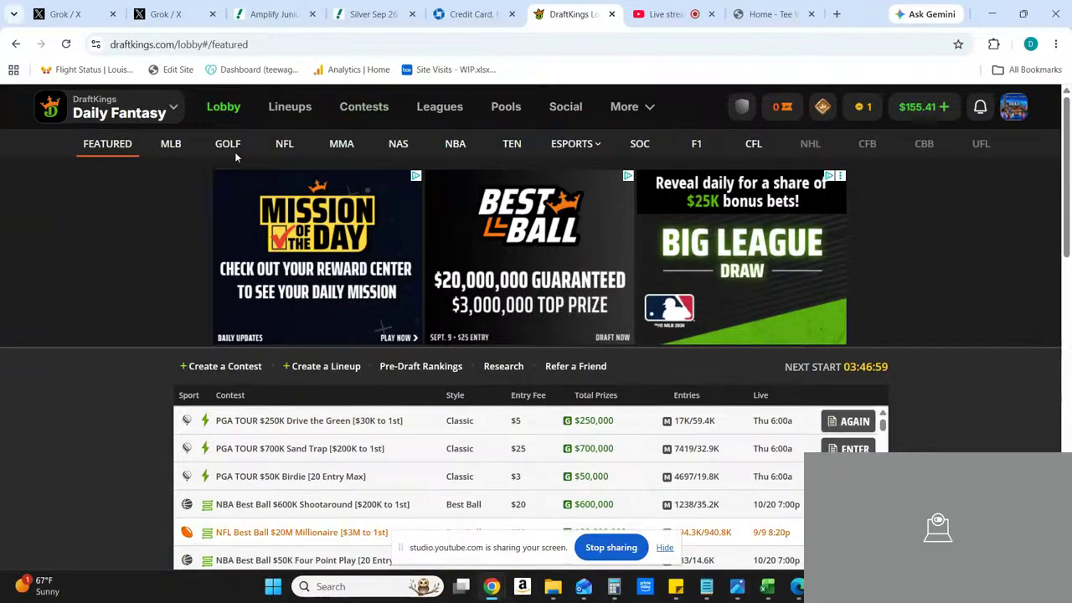
click(231, 106)
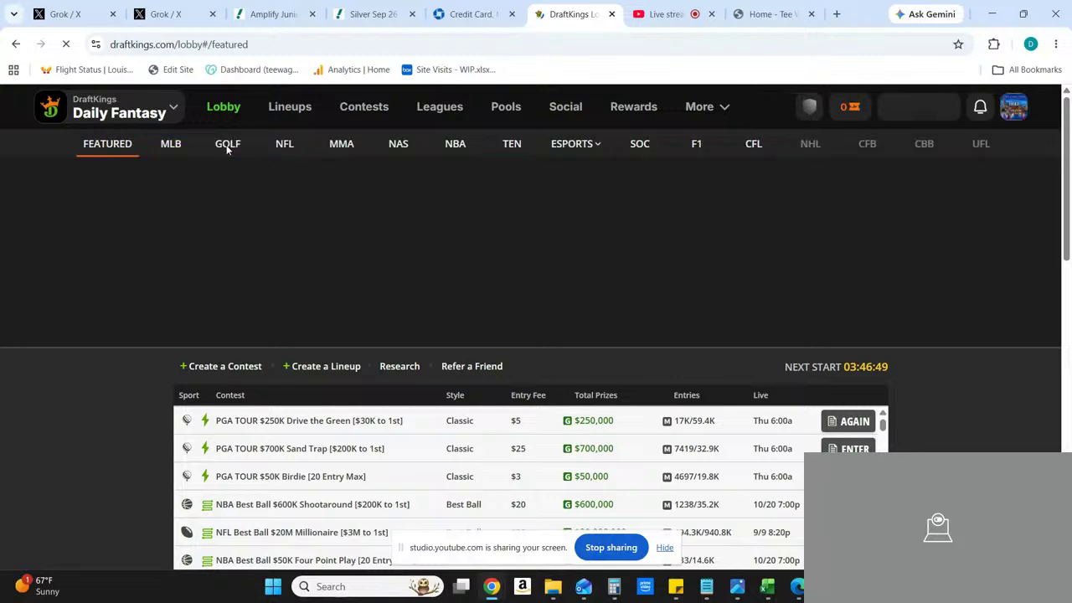
click(227, 146)
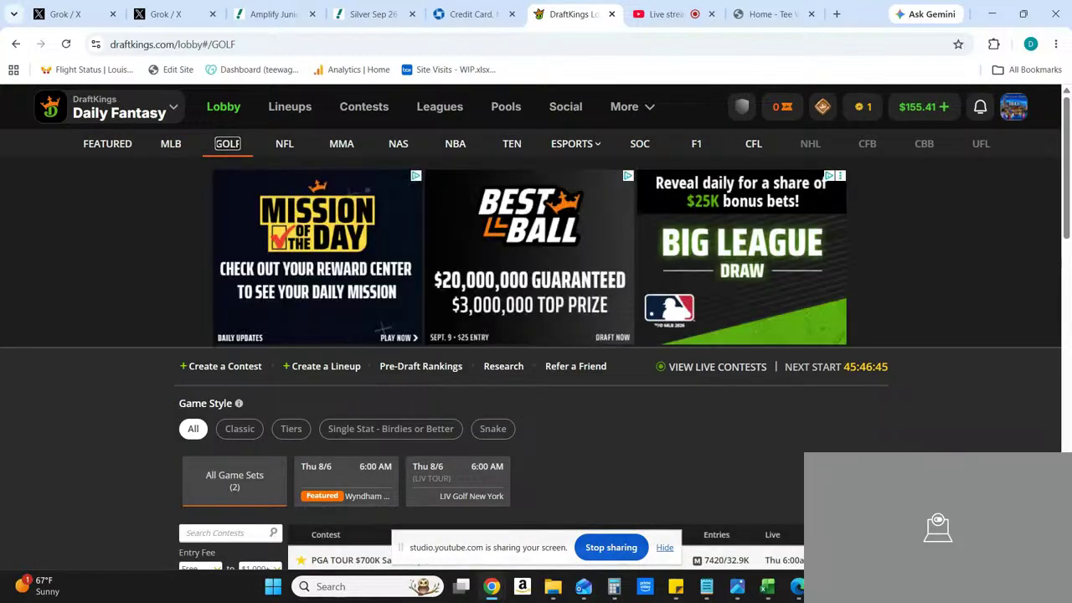
Step: Filter the golf contests to Classic style, the Wyndham game set on Thu 8/6, and featured contests only
scroll(536, 335, down, 1)
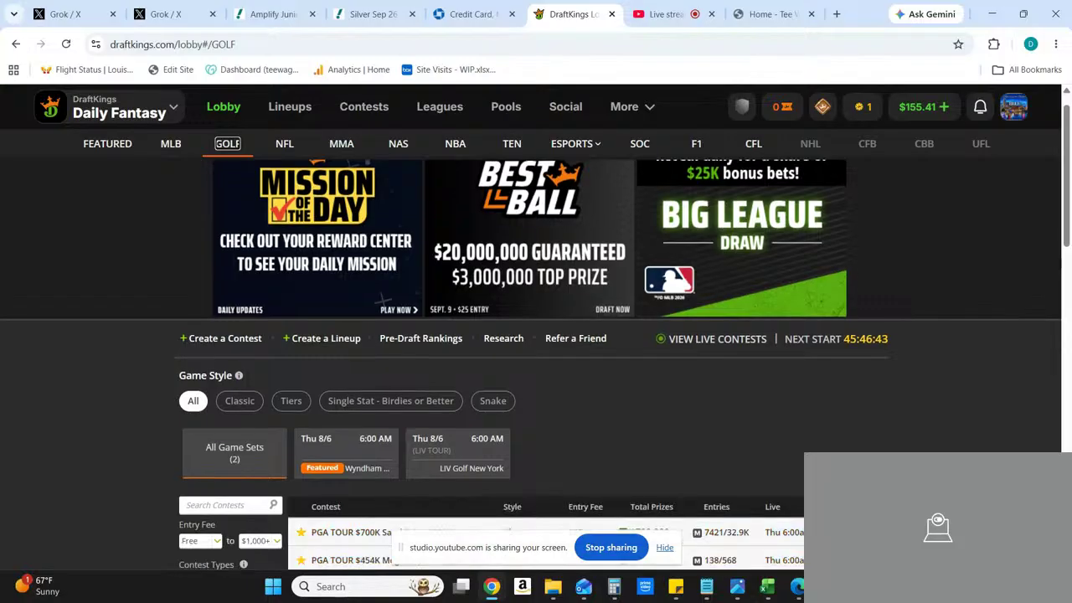
scroll(364, 310, down, 2)
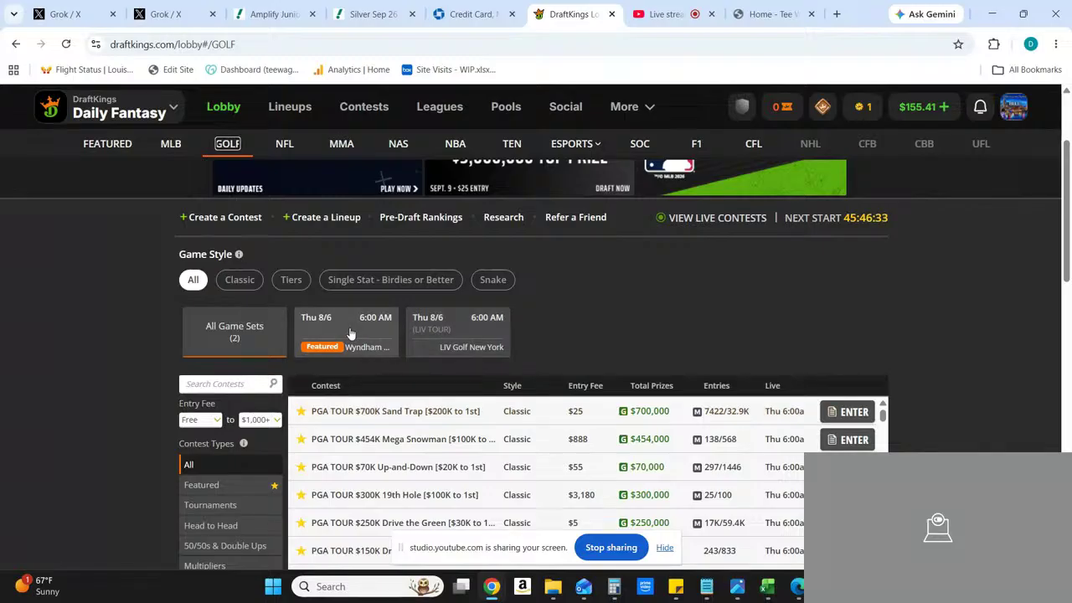
click(239, 282)
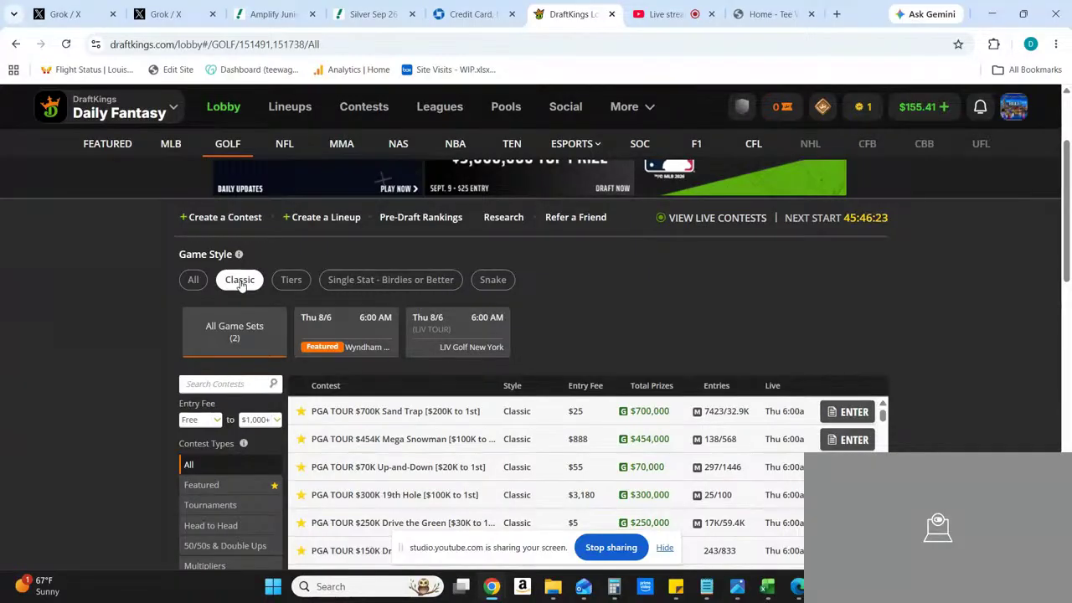
click(335, 325)
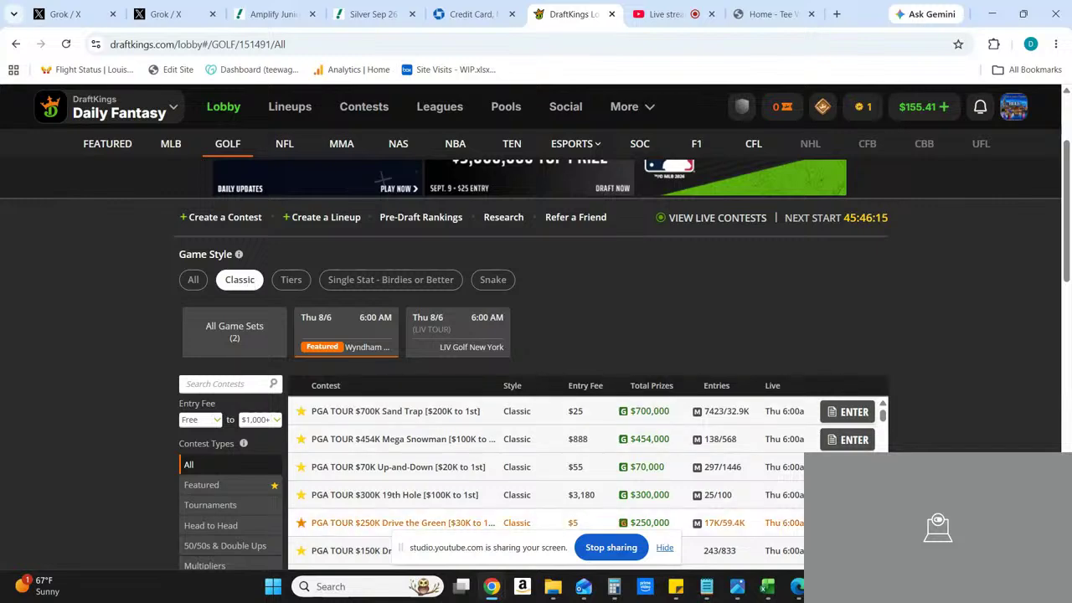
scroll(735, 492, down, 3)
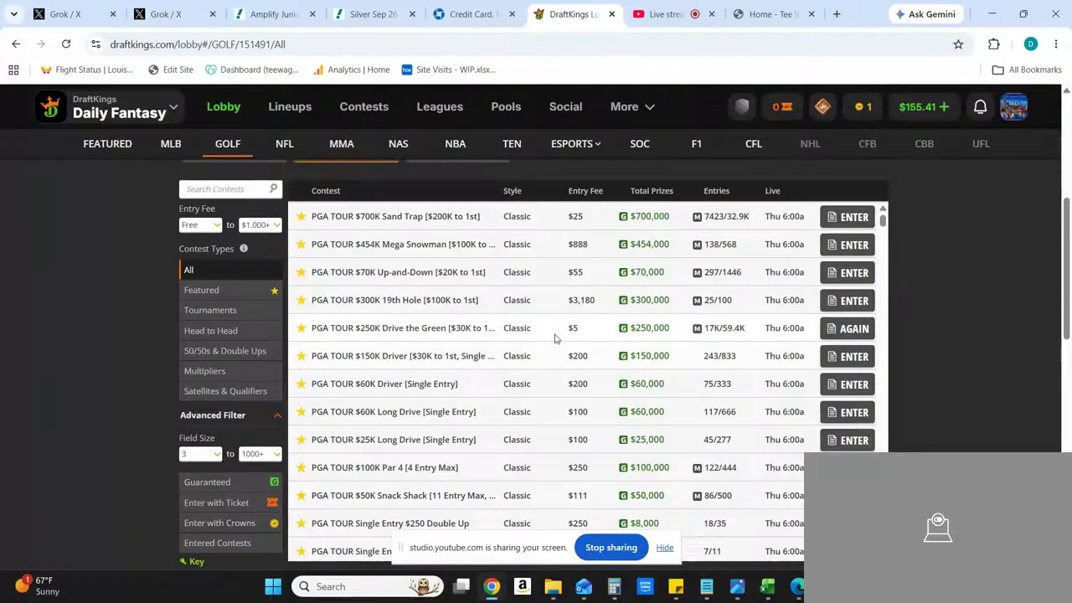
click(214, 294)
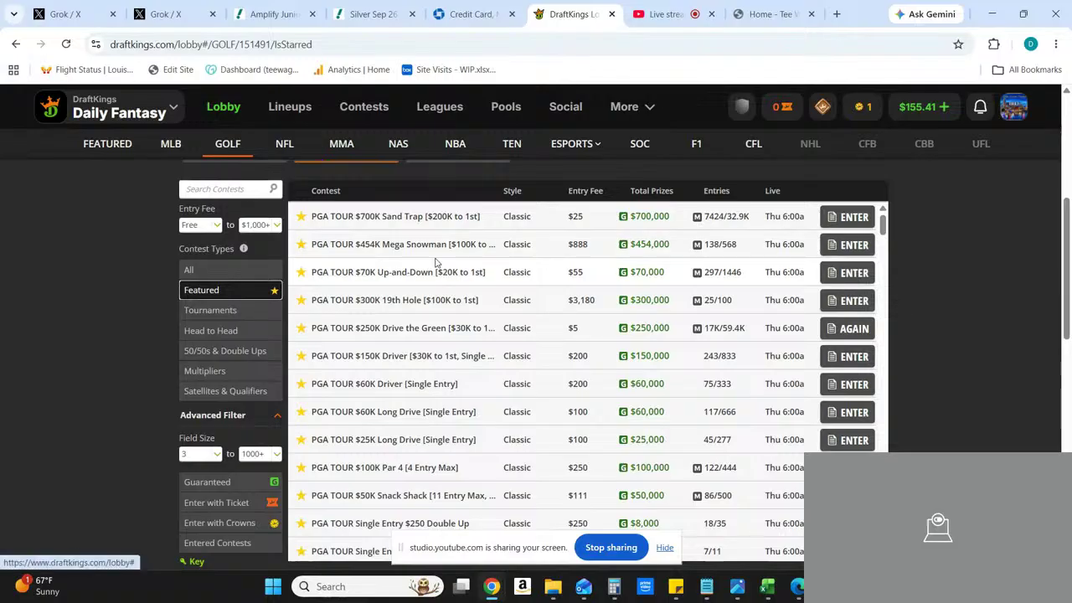
Step: Start drafting a team for the PGA TOUR $700K Sand Trap contest and export its player list to CSV
click(421, 220)
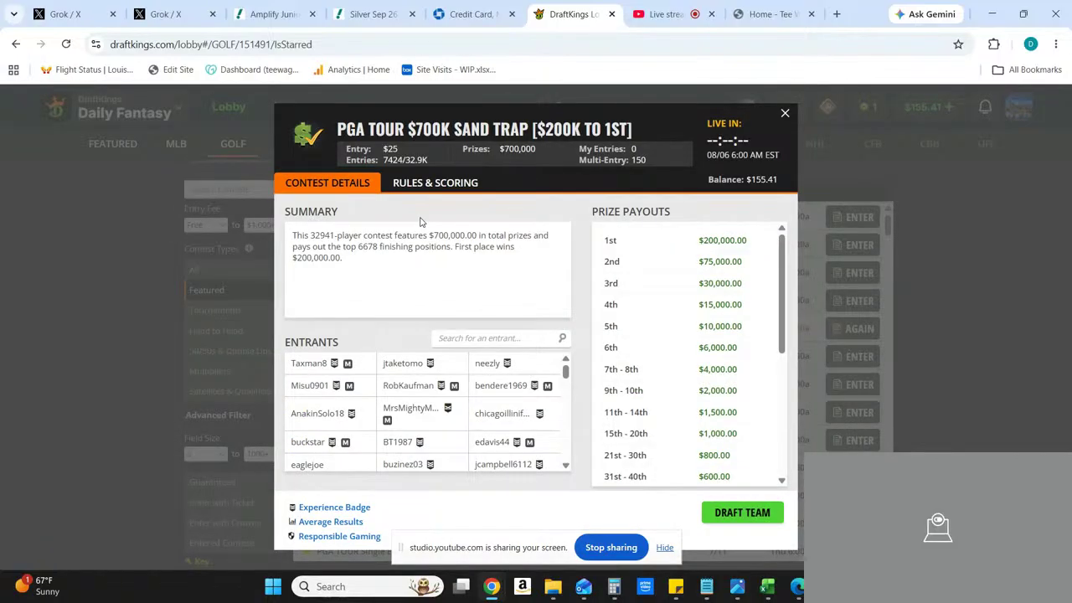
click(749, 512)
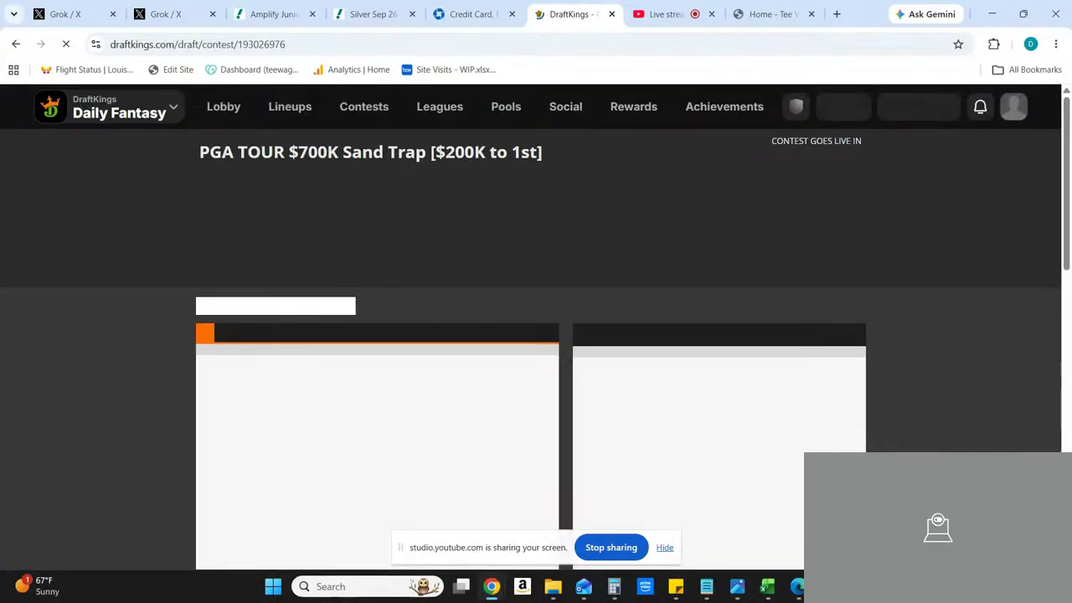
scroll(531, 348, down, 1)
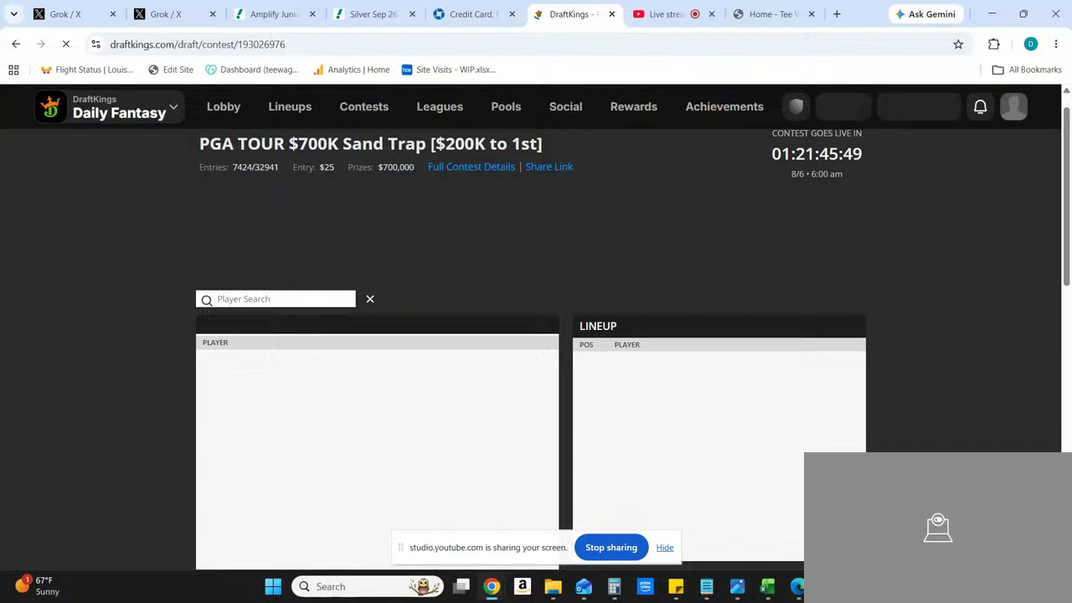
scroll(1037, 450, down, 2)
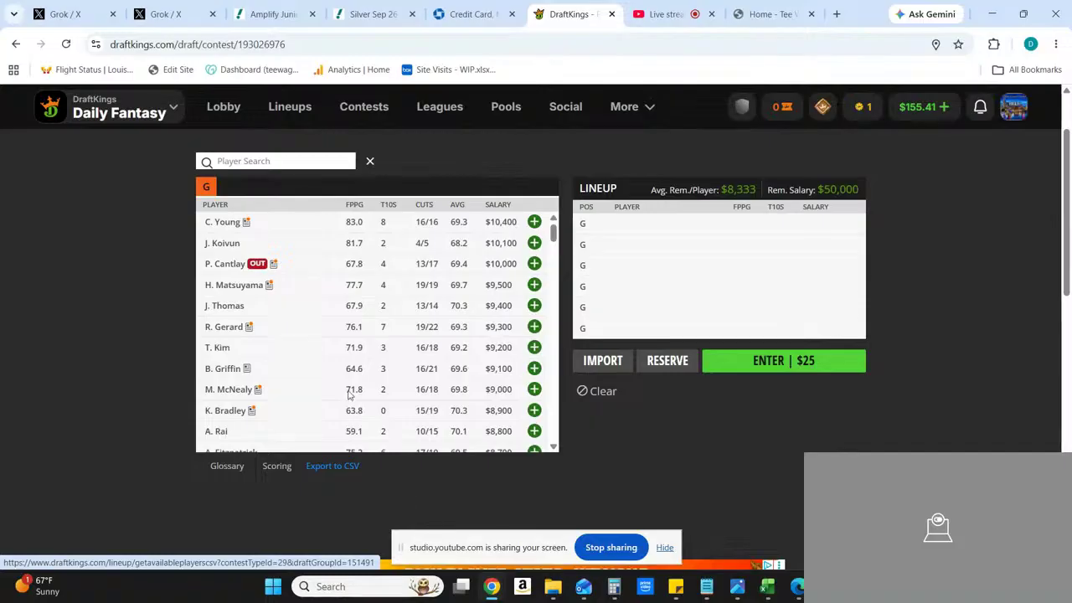
click(331, 474)
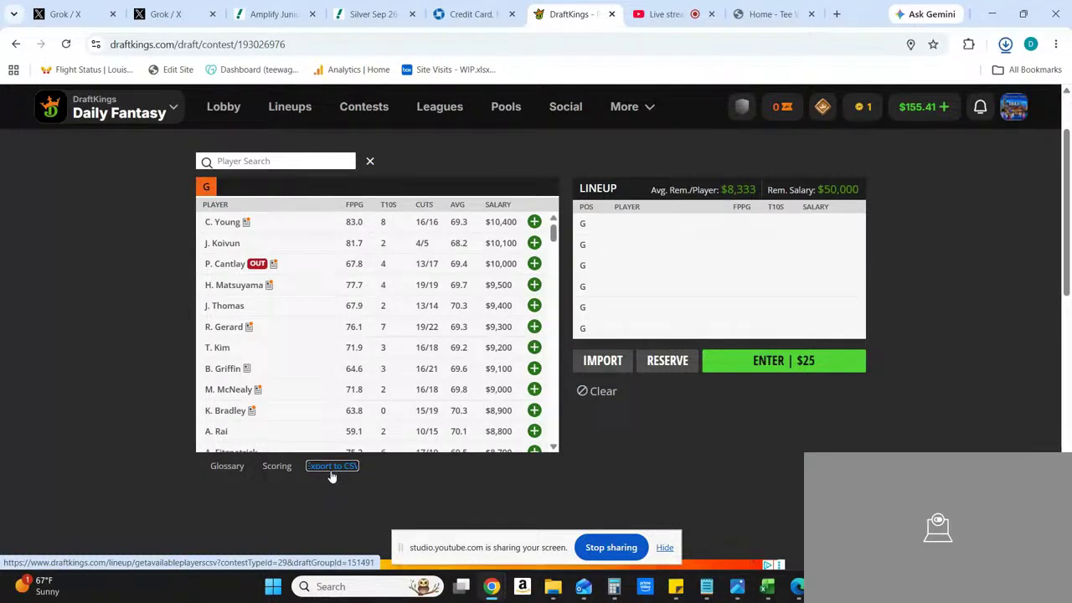
Step: Show the downloaded DKSalaries (33) file in its folder and open it in Excel
mouse_move(908, 96)
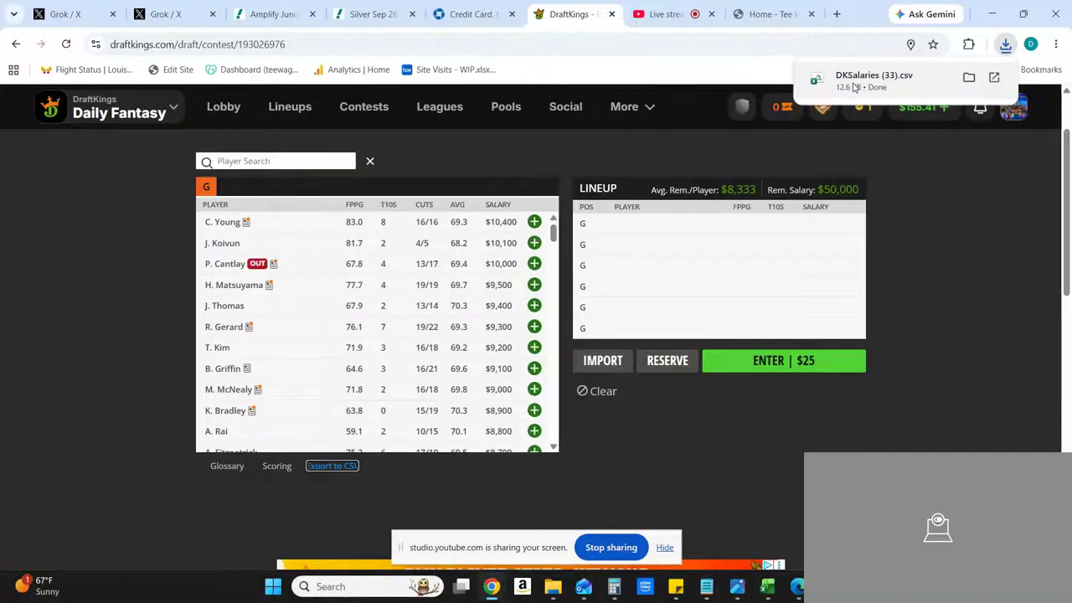
click(967, 78)
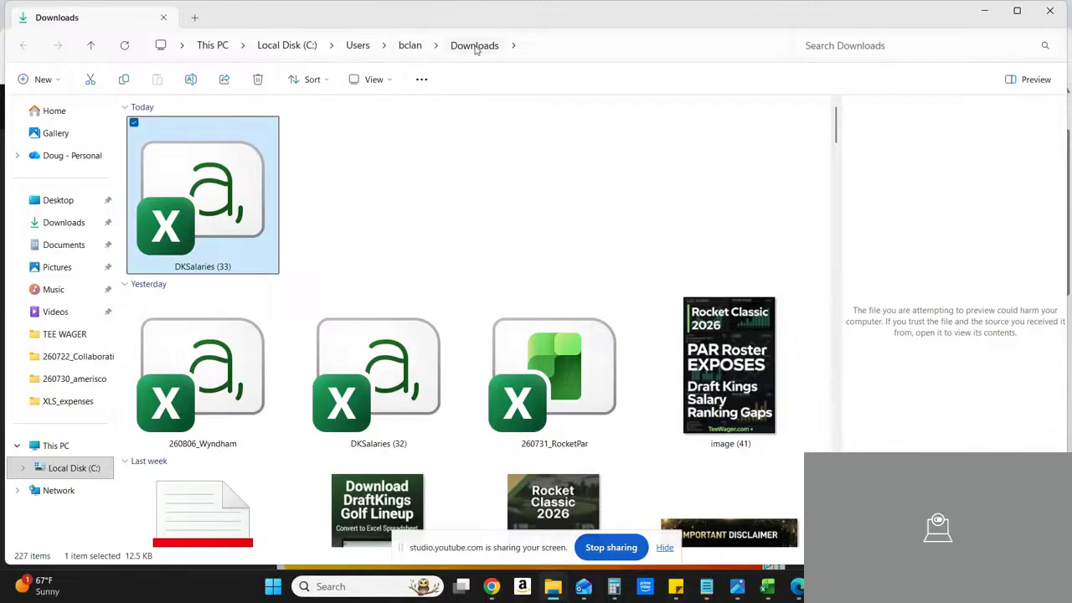
double_click(230, 224)
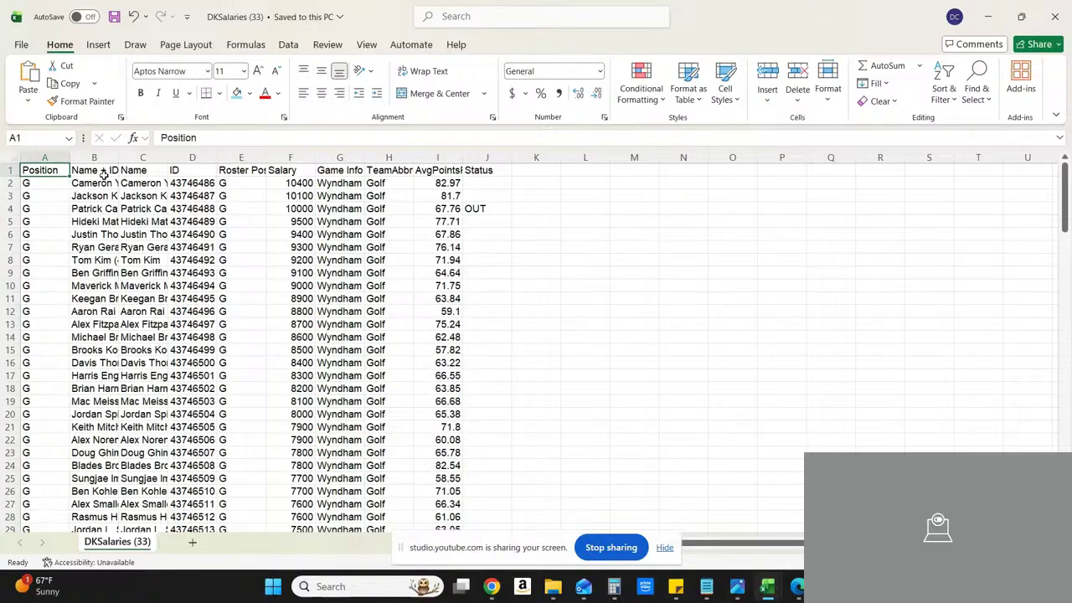
Step: Delete the Position column from the salary sheet
click(45, 156)
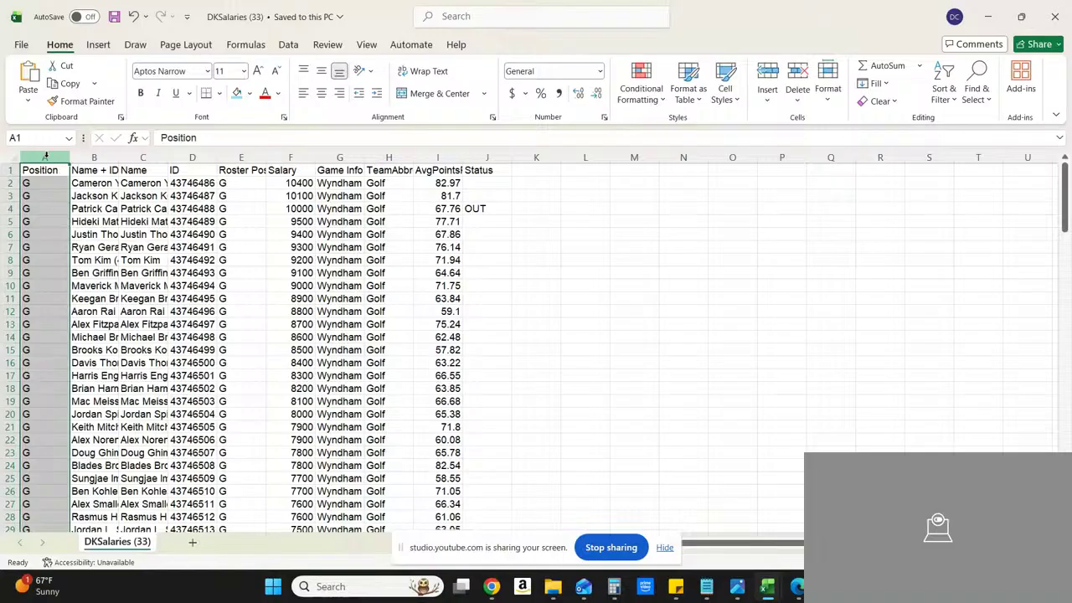
right_click(46, 157)
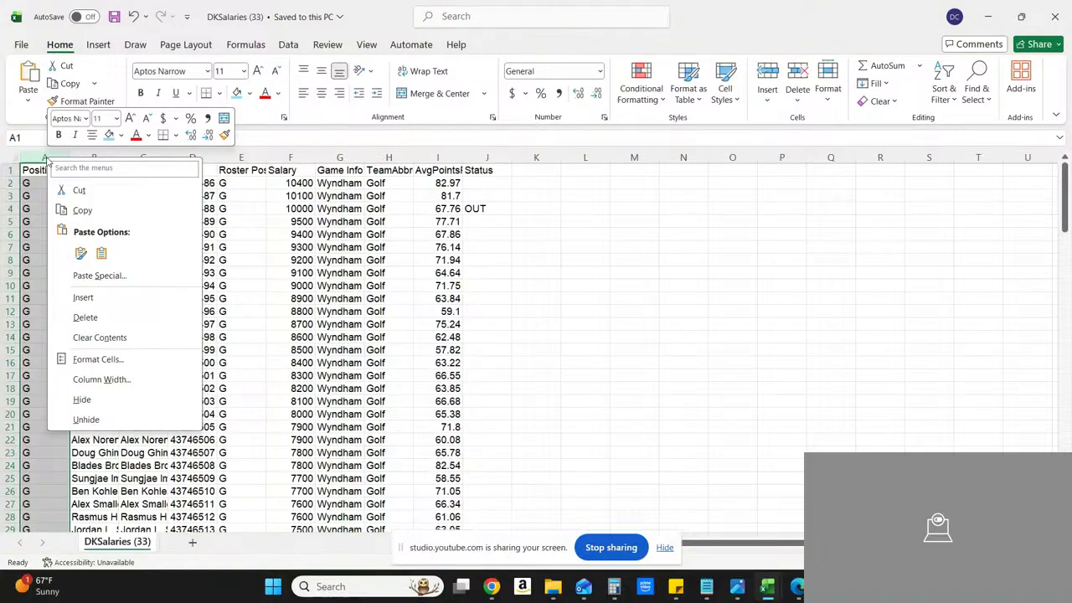
click(85, 319)
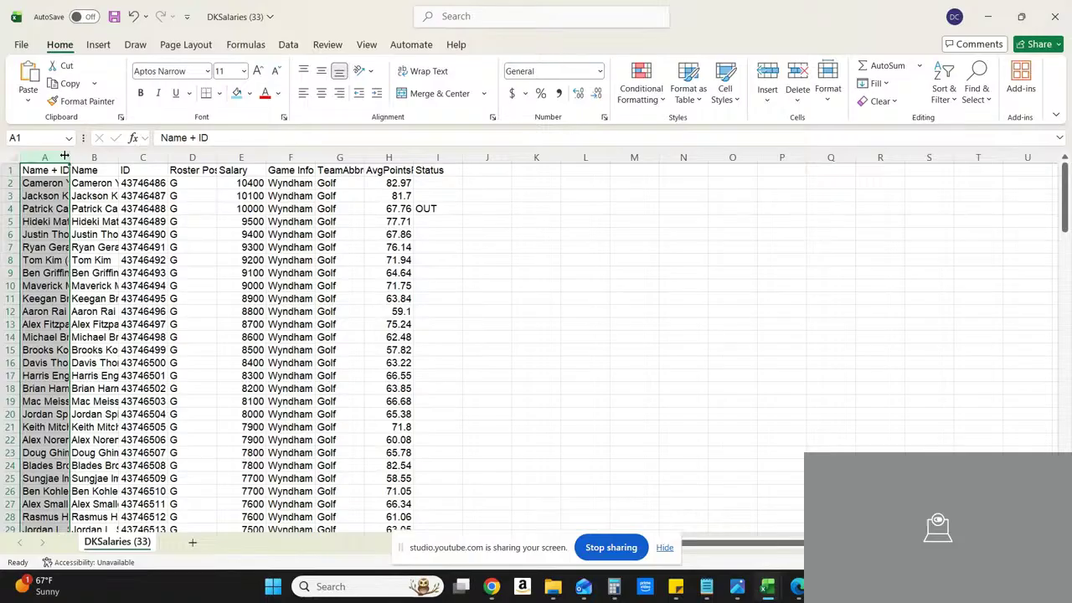
Step: Widen the Name + ID and Name columns so the golfers' full names can be read
drag(64, 156, 144, 151)
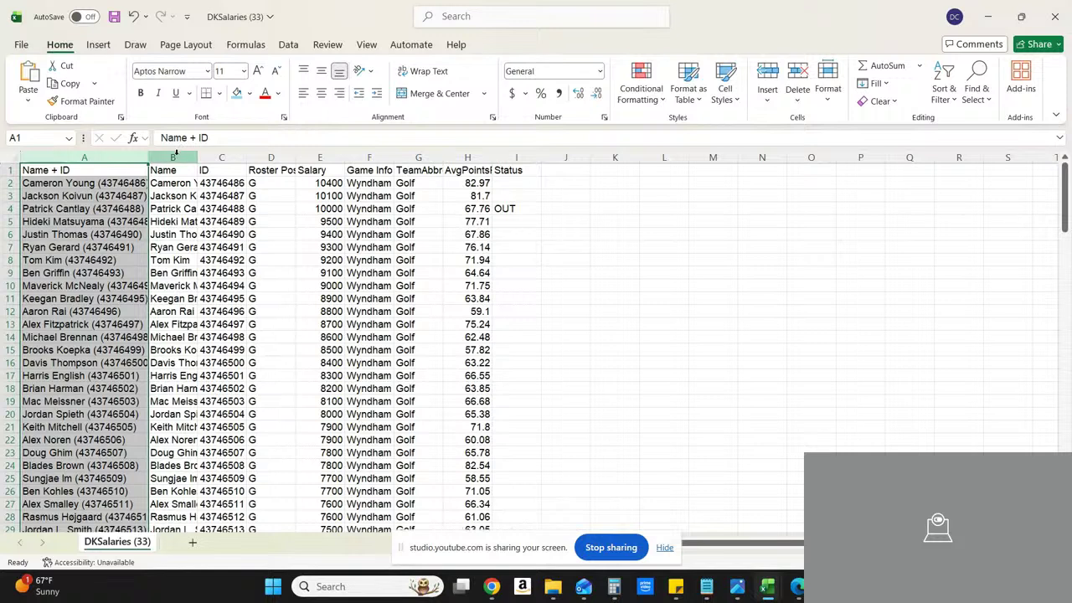
click(176, 153)
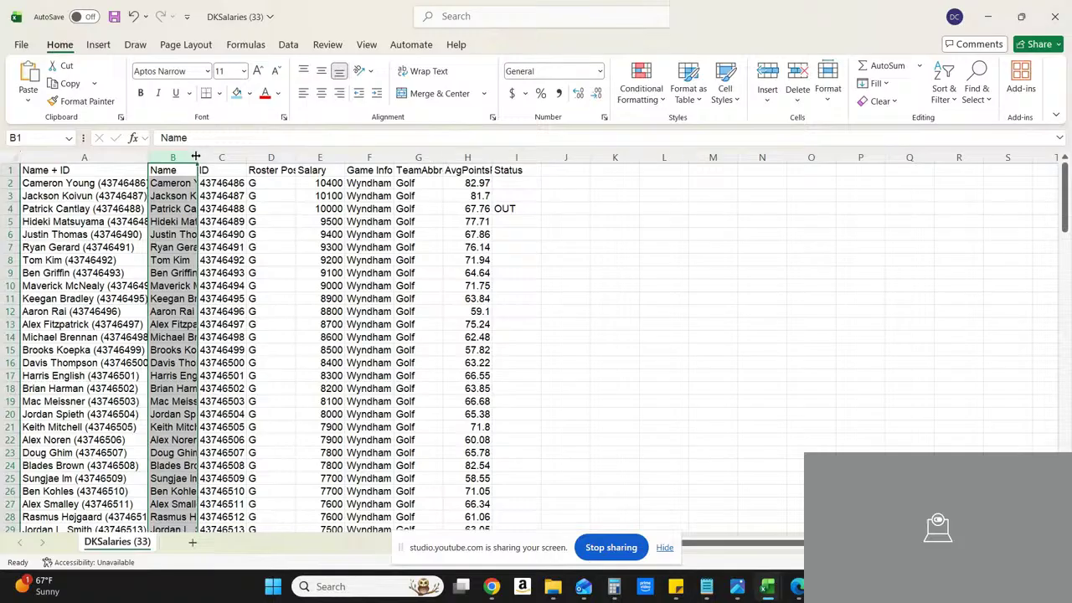
drag(195, 156, 295, 154)
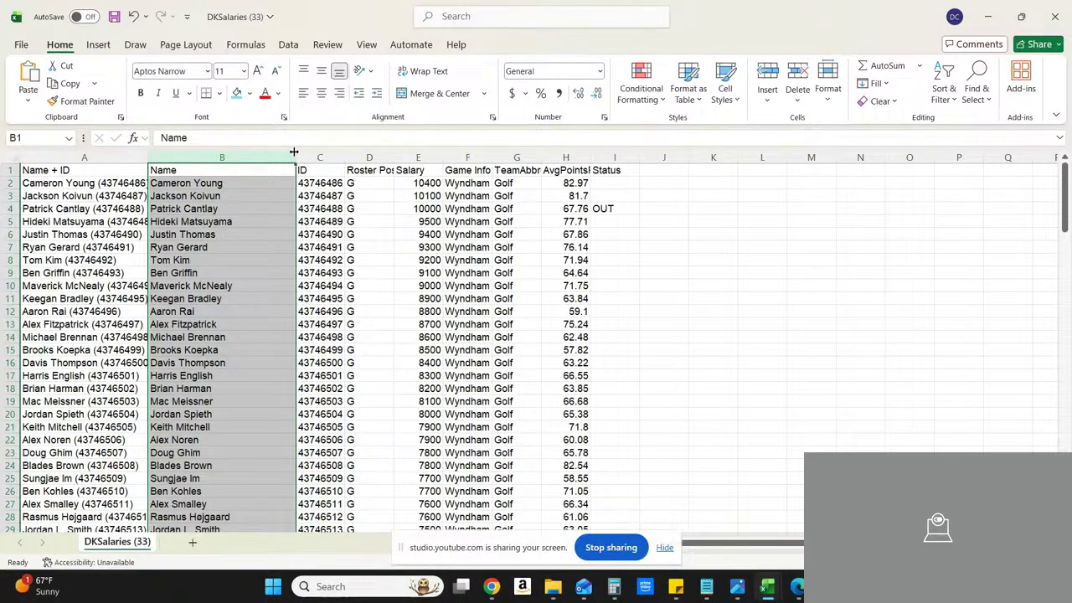
Step: Delete the Name + ID column, keeping the separate Name column
click(92, 157)
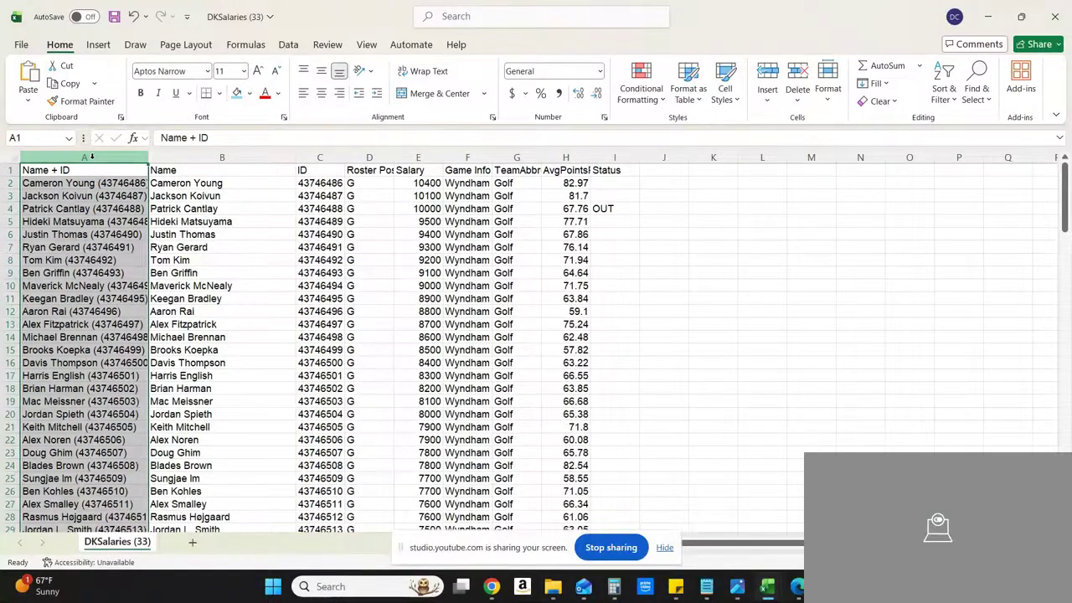
right_click(92, 157)
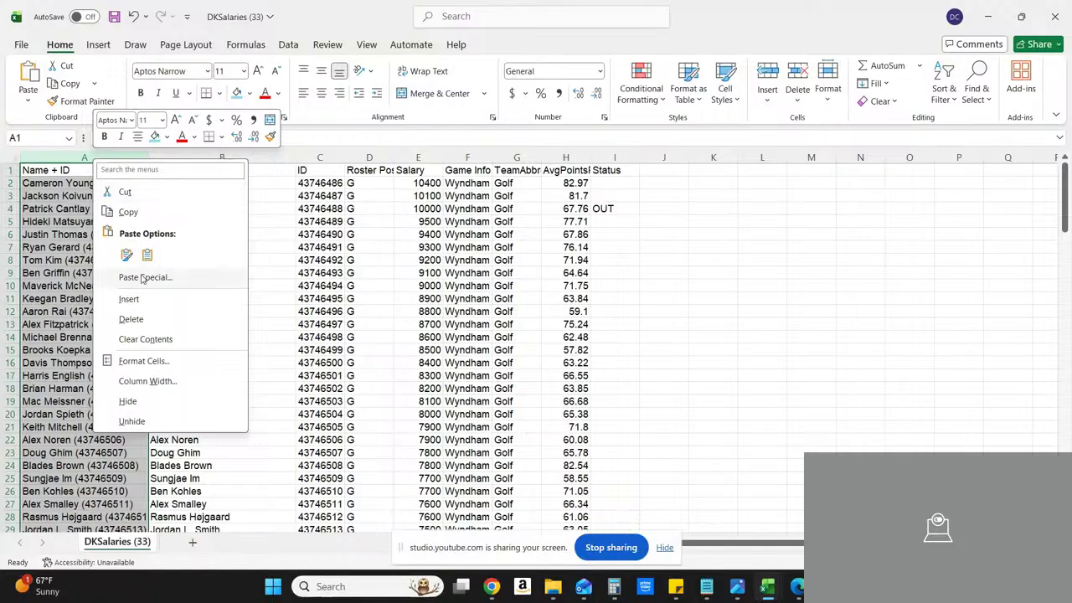
click(131, 319)
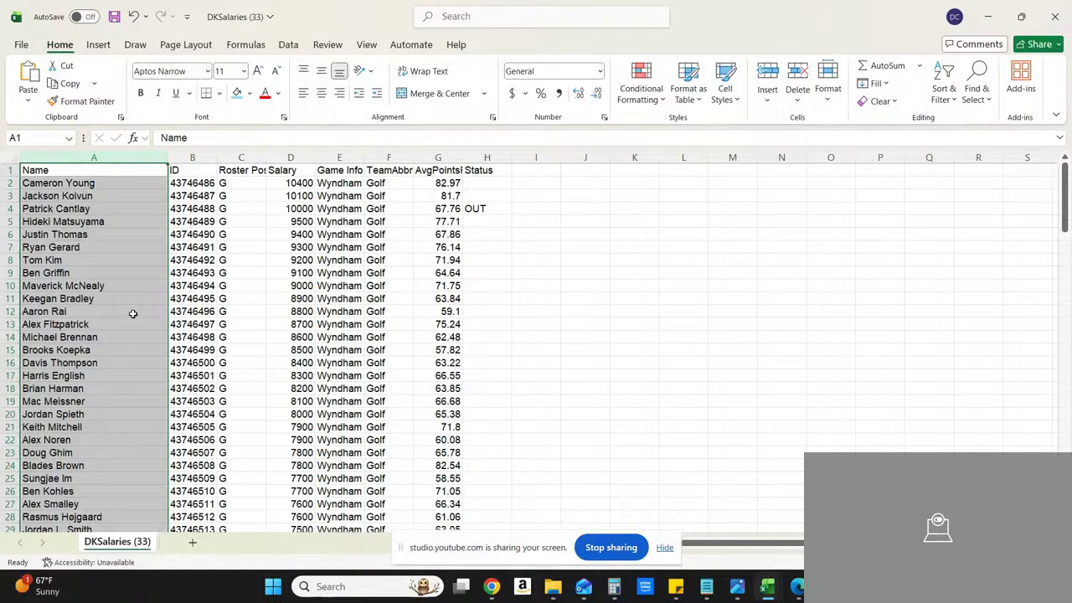
Step: Delete the ID and Roster Position columns so Salary sits directly beside Name
click(201, 152)
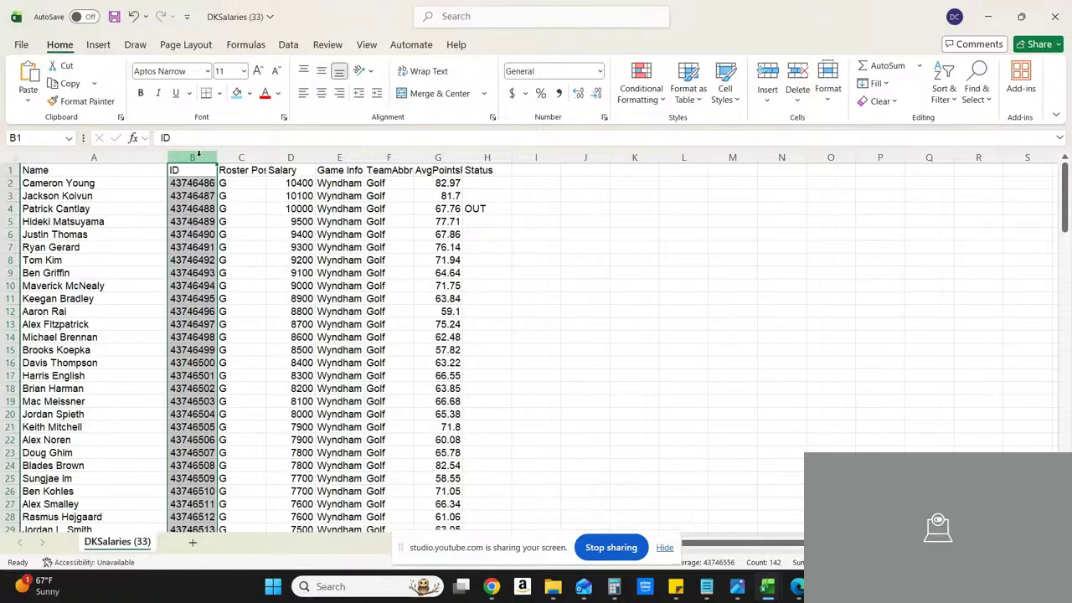
right_click(198, 153)
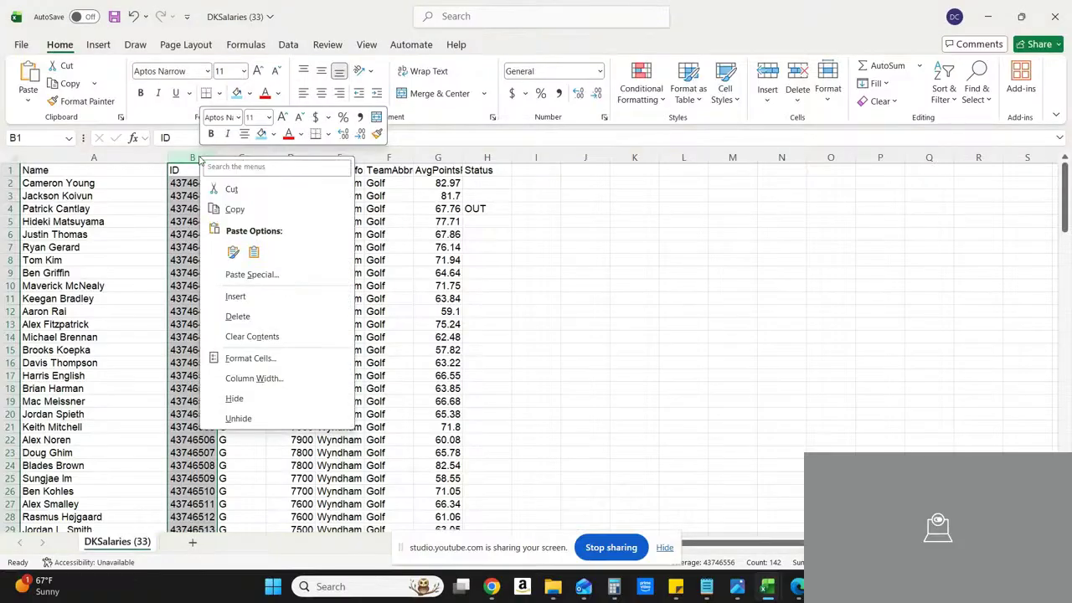
click(238, 316)
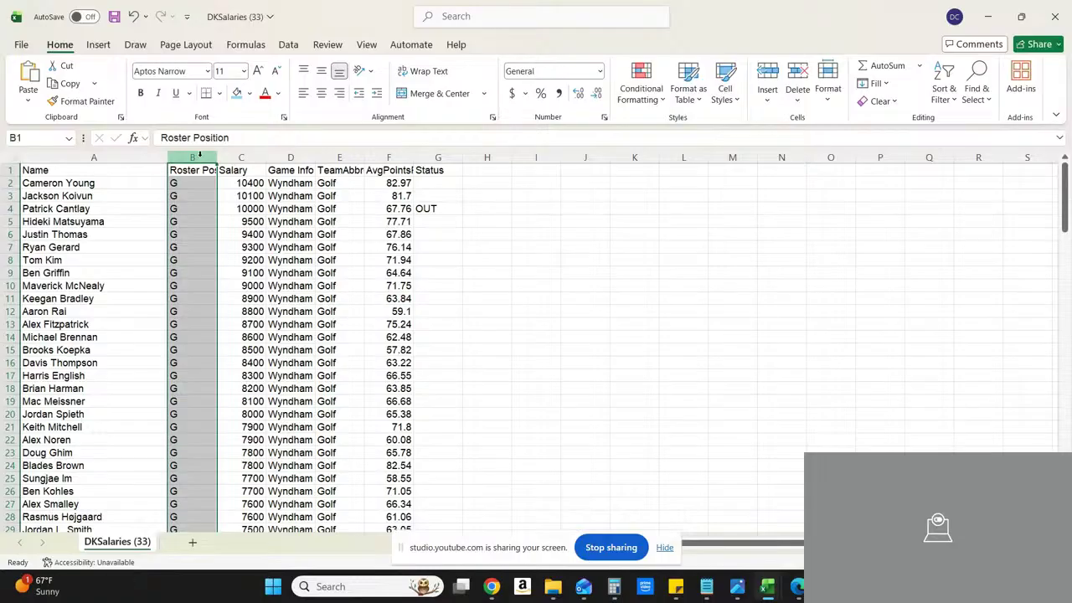
right_click(199, 156)
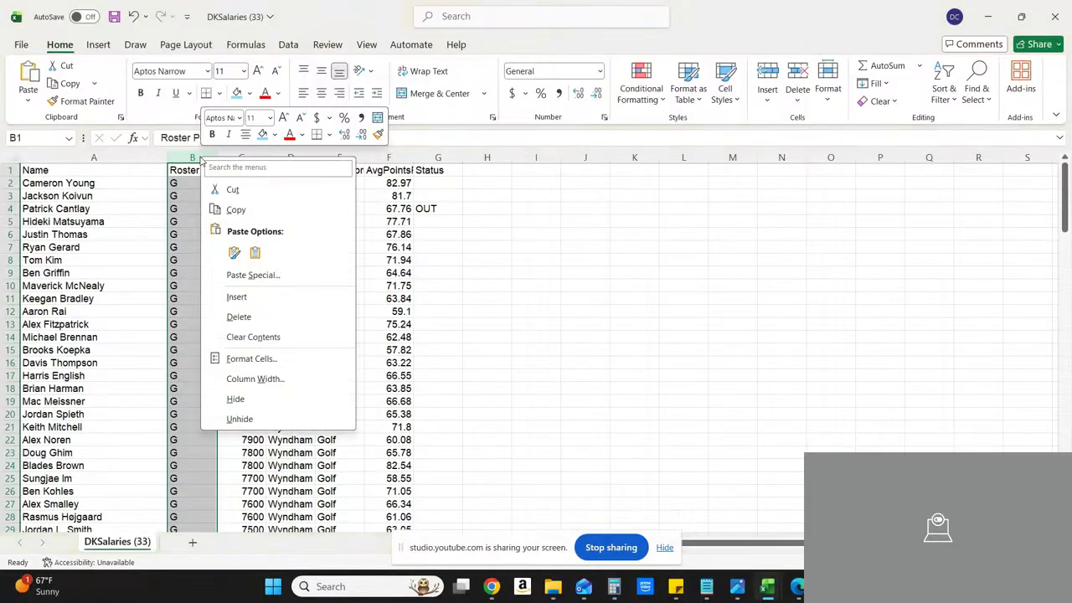
click(246, 318)
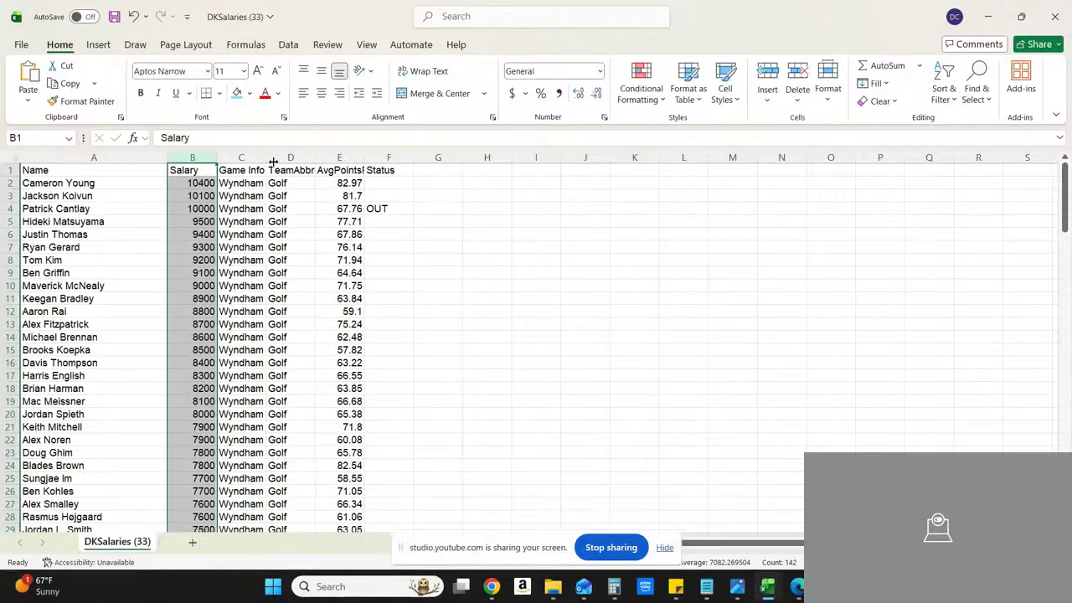
Step: Widen the Game Info column and slightly widen the Salary column
drag(267, 157, 324, 155)
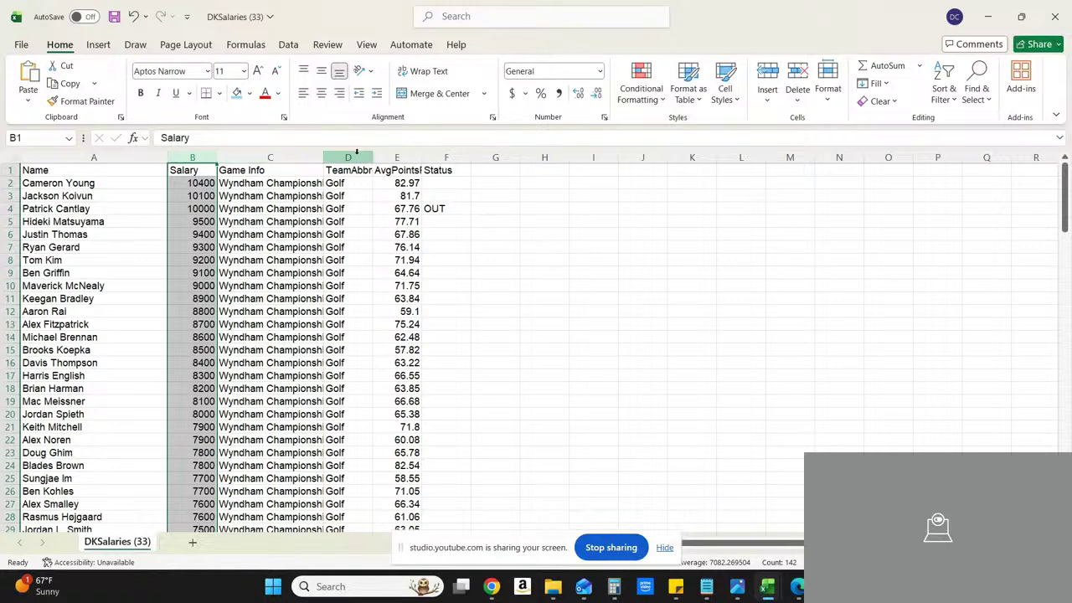
click(204, 156)
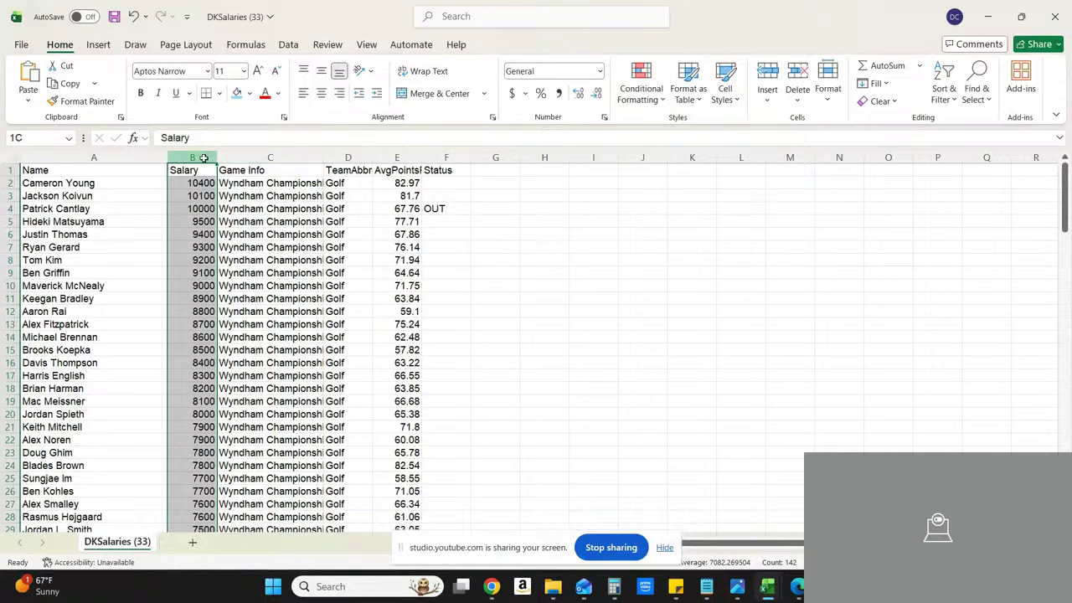
drag(215, 157, 230, 156)
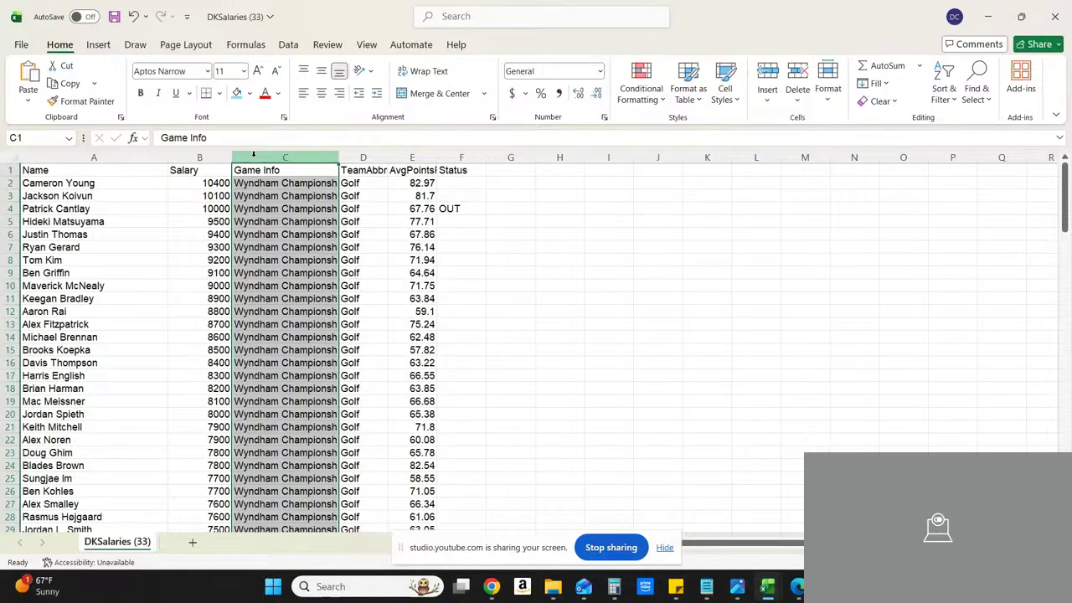
Step: Delete the Game Info and TeamAbbrev columns from the salary sheet
right_click(254, 156)
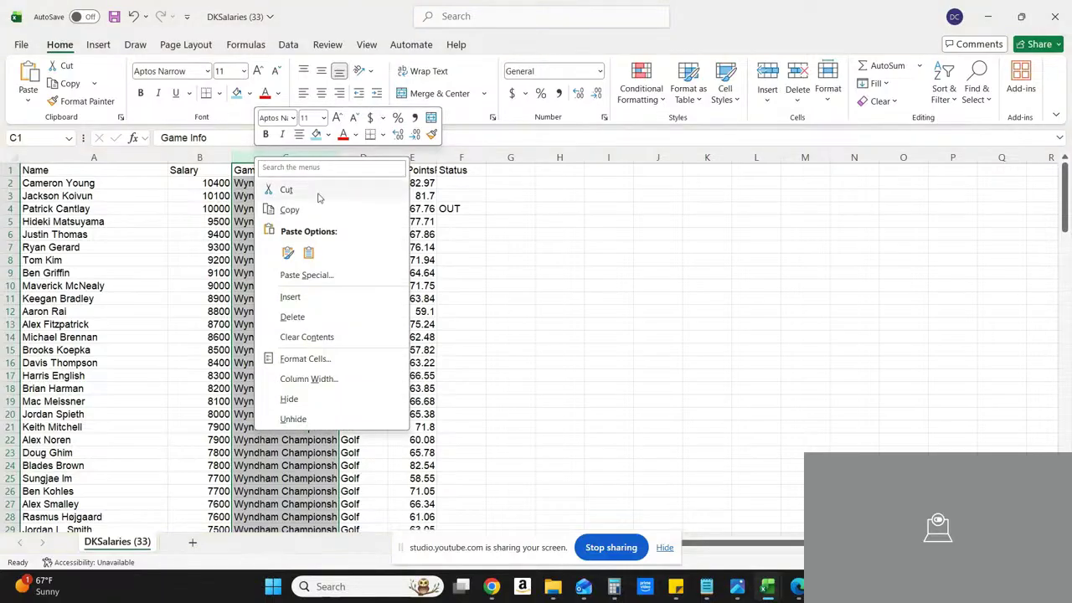
click(303, 315)
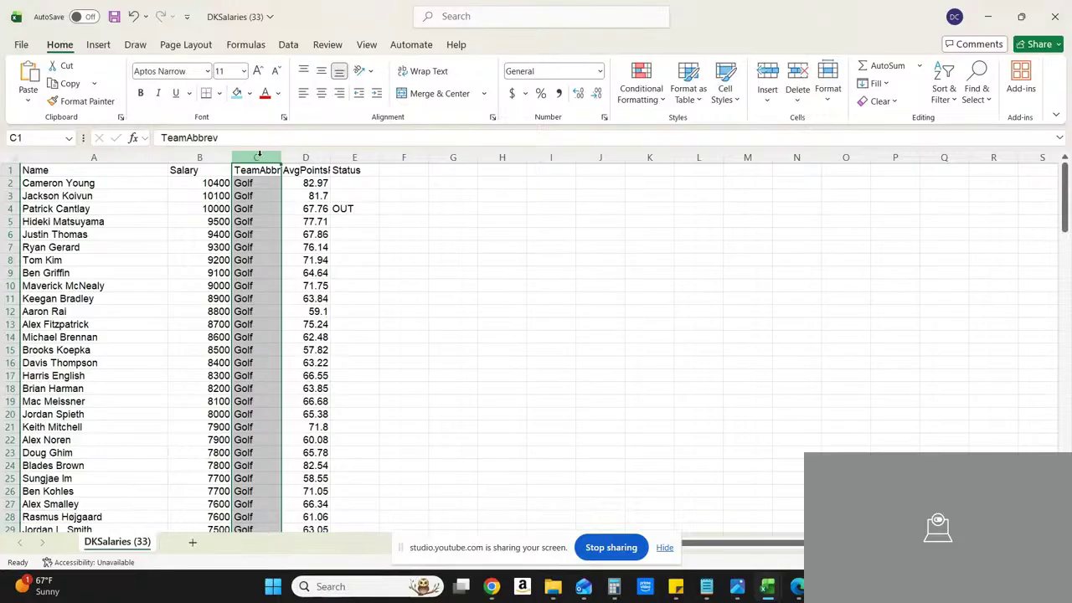
right_click(260, 156)
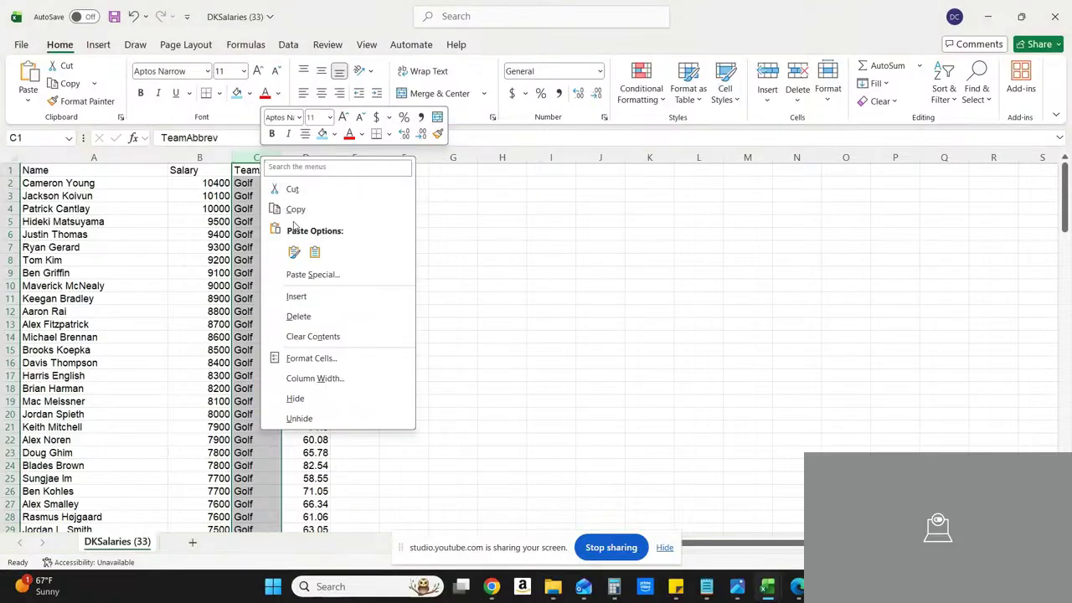
click(300, 316)
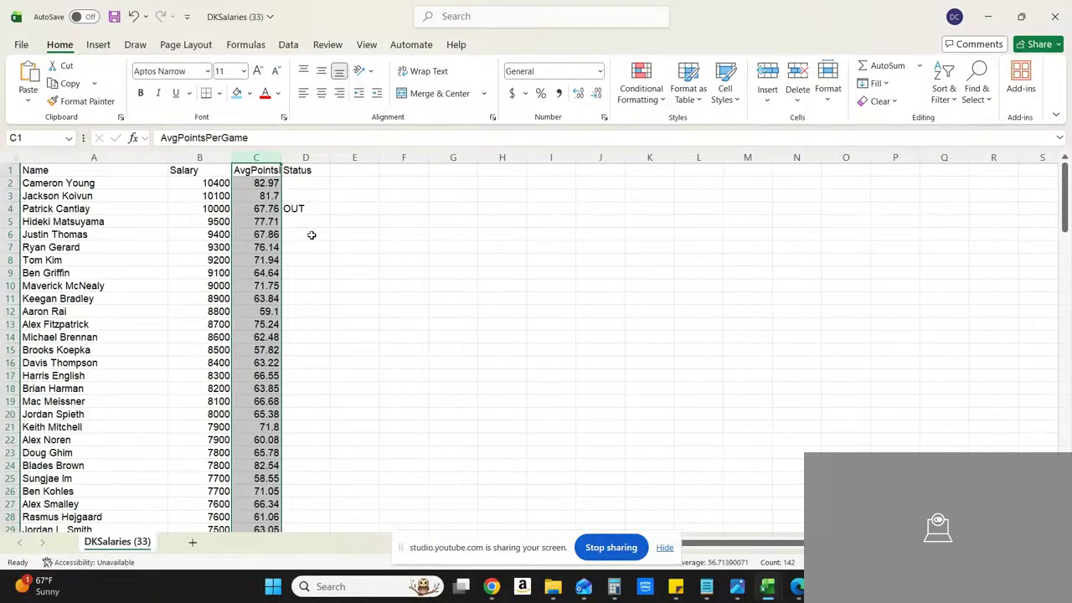
Step: Check the golfer marked OUT in row 4, and delete the Status column
click(319, 208)
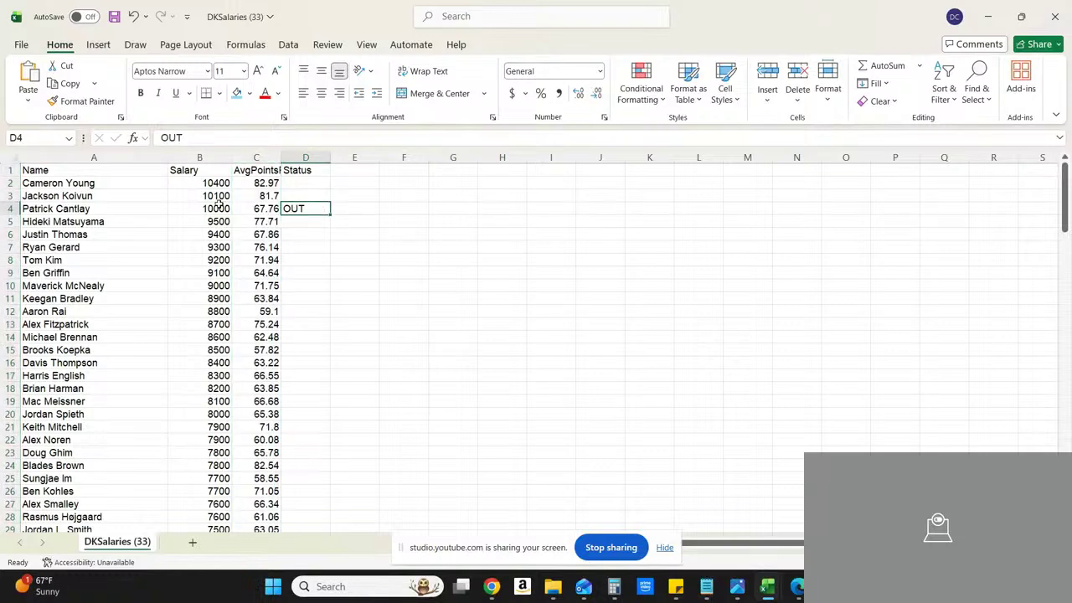
click(126, 213)
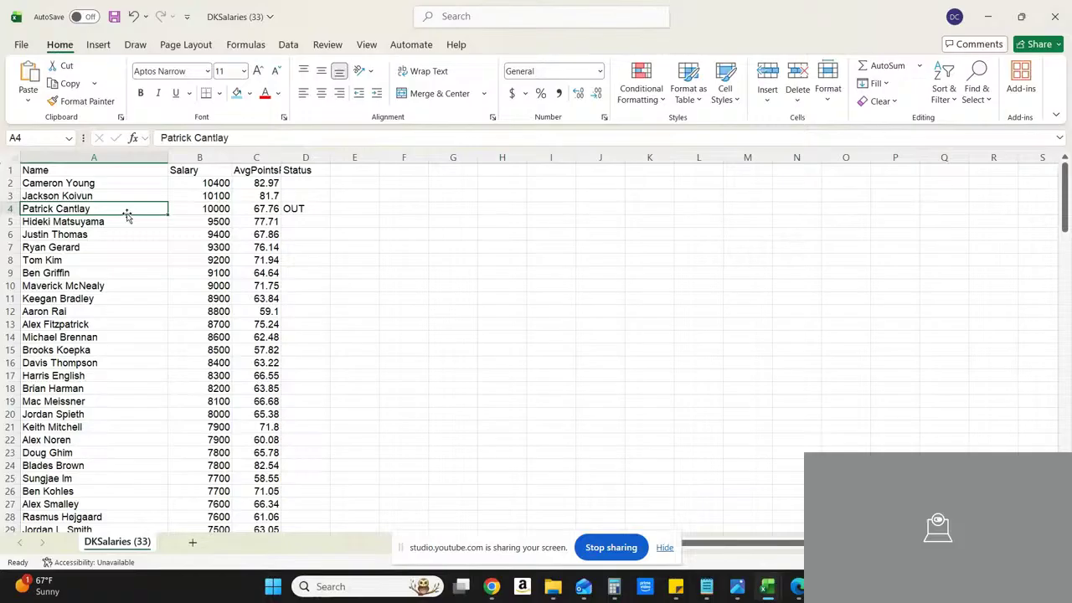
click(309, 156)
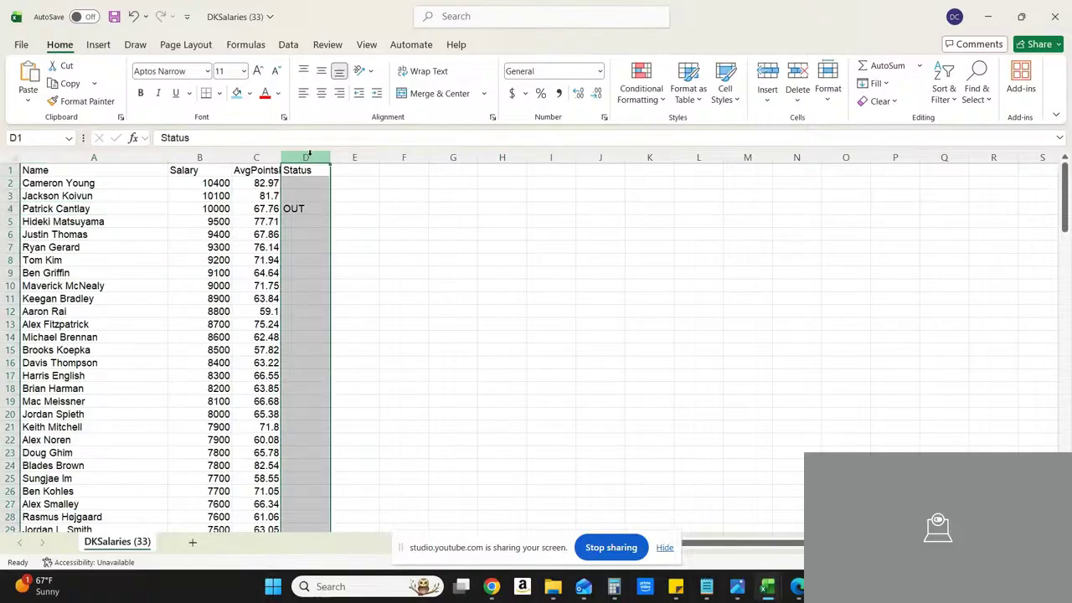
right_click(309, 156)
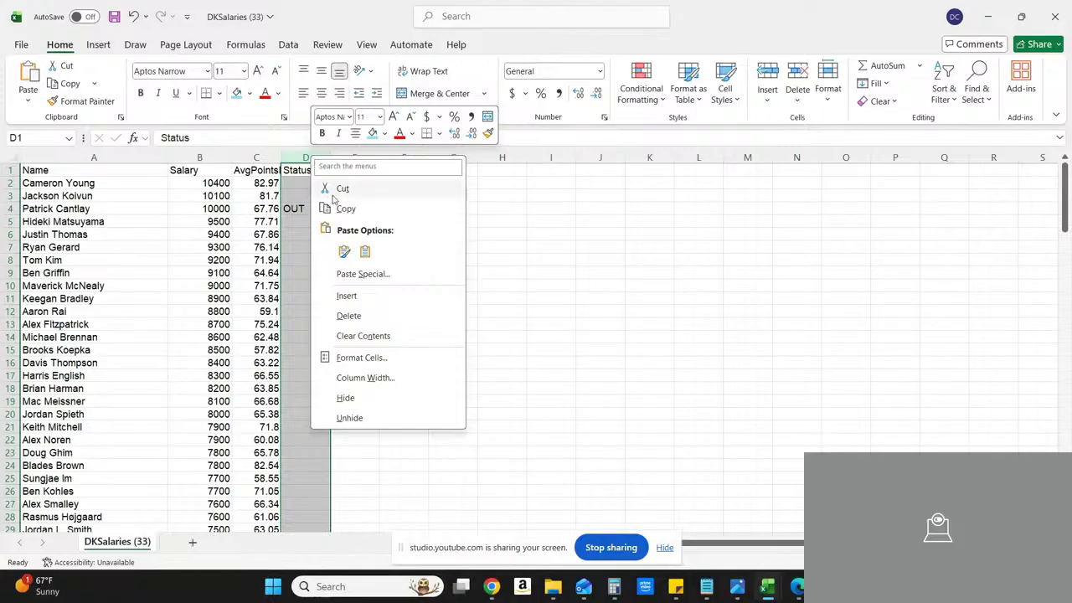
click(349, 315)
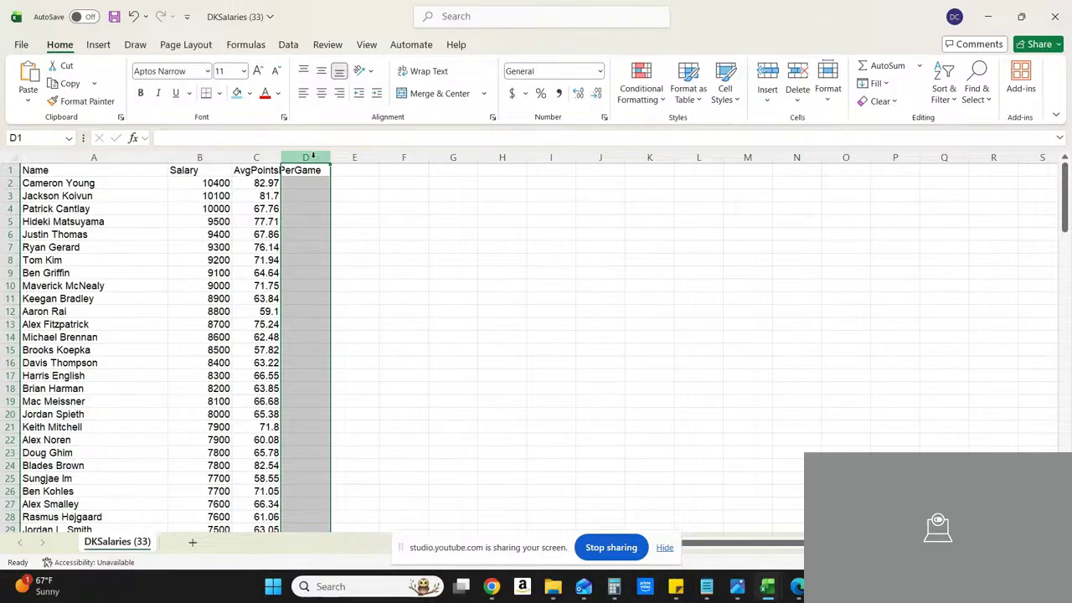
Step: Widen the AvgPointsPerGame column so its full header fits, and center the column's contents
click(264, 158)
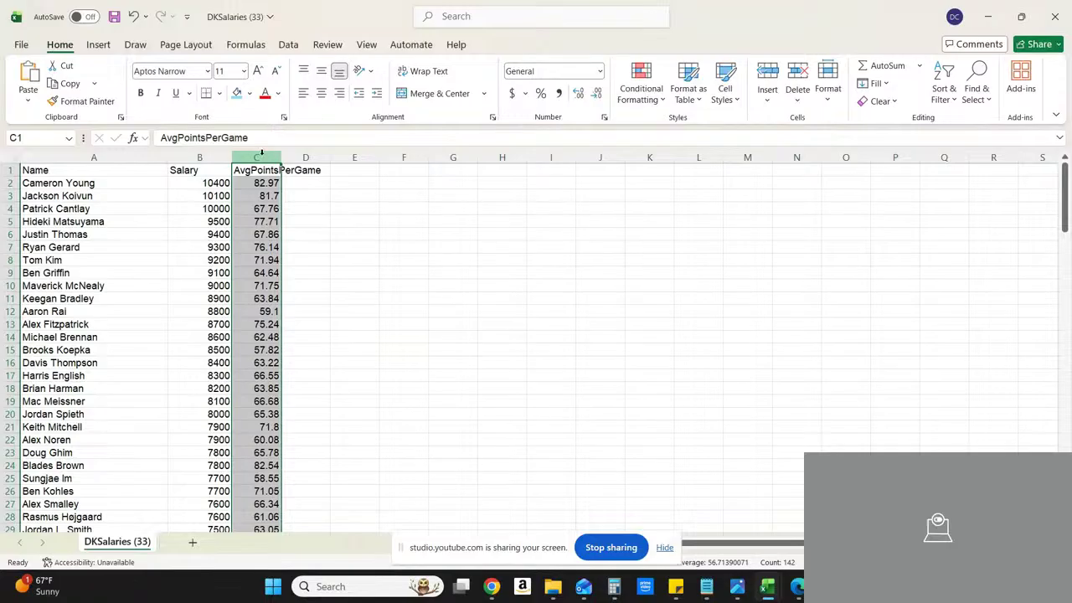
drag(281, 155, 337, 156)
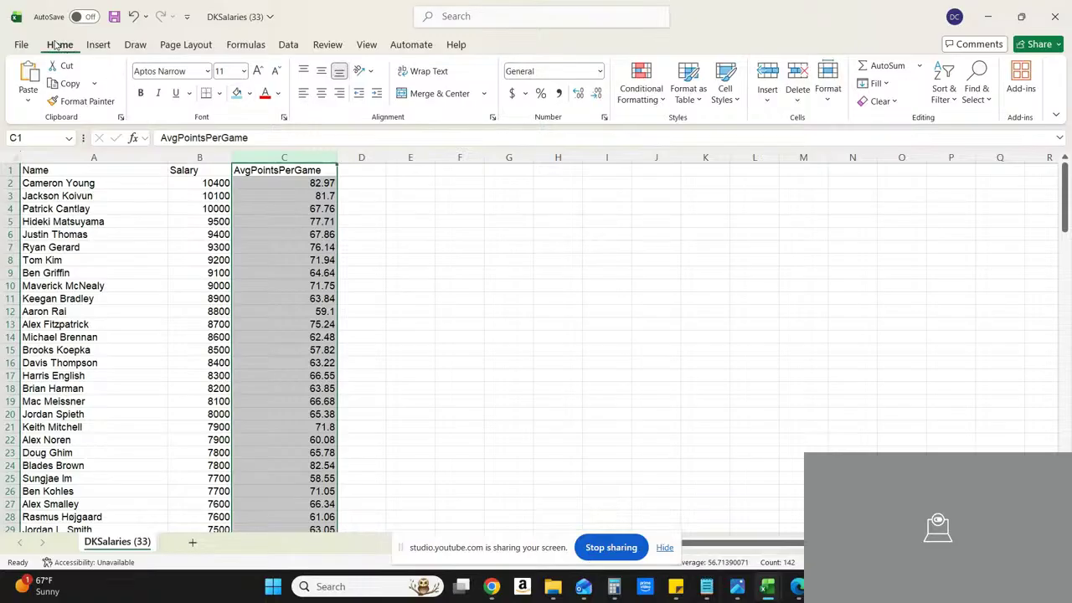
click(324, 98)
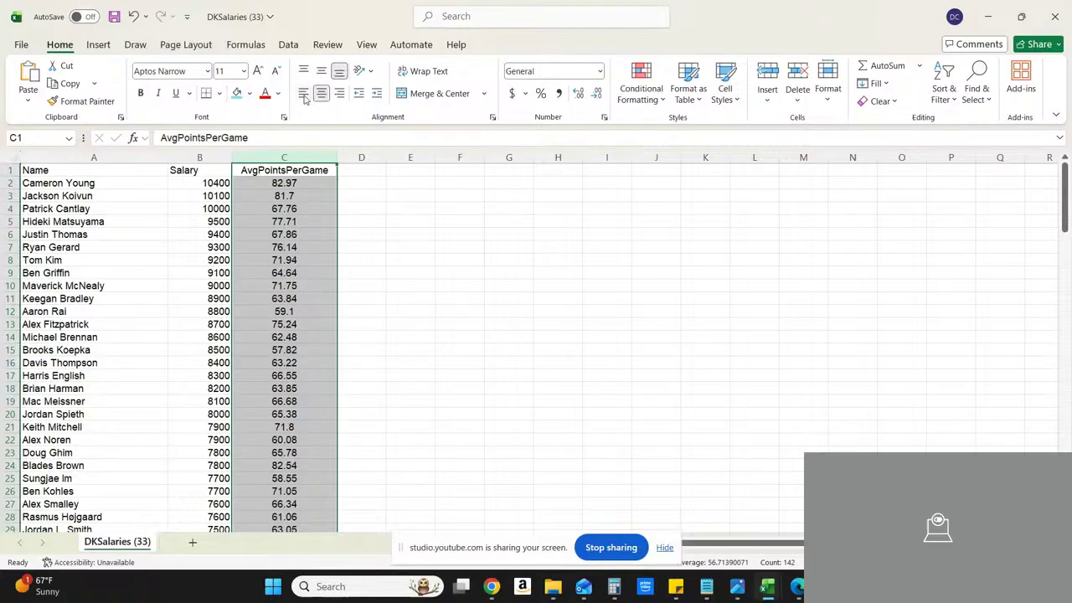
click(304, 97)
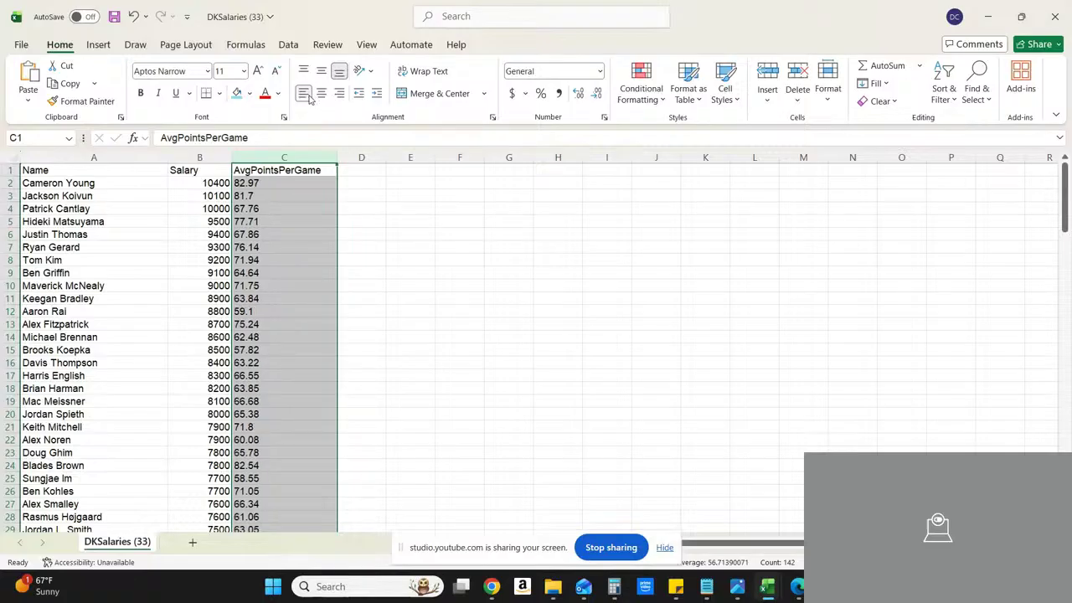
click(320, 96)
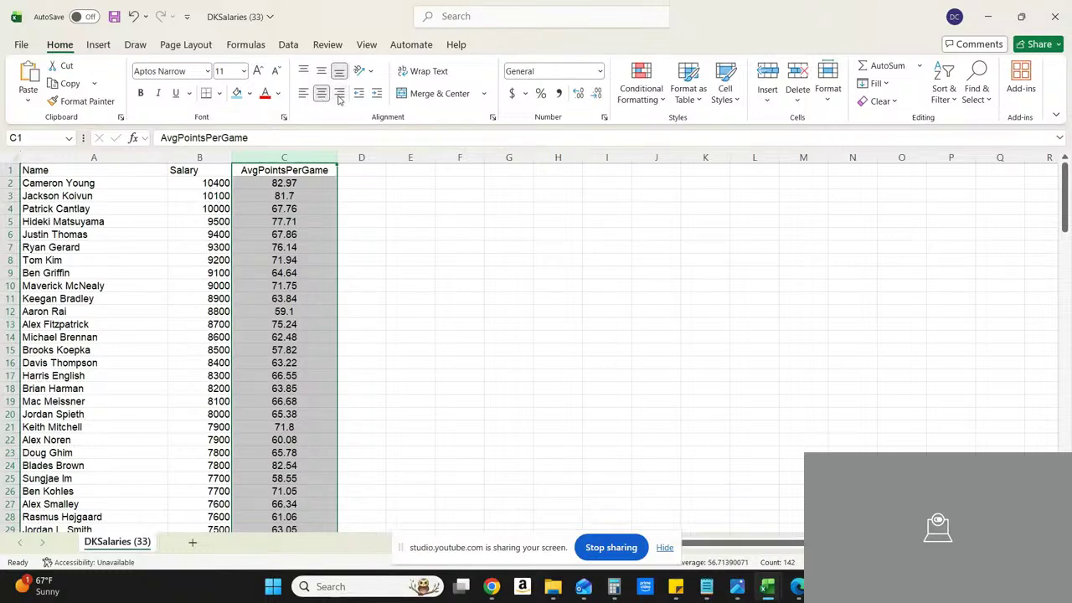
click(339, 96)
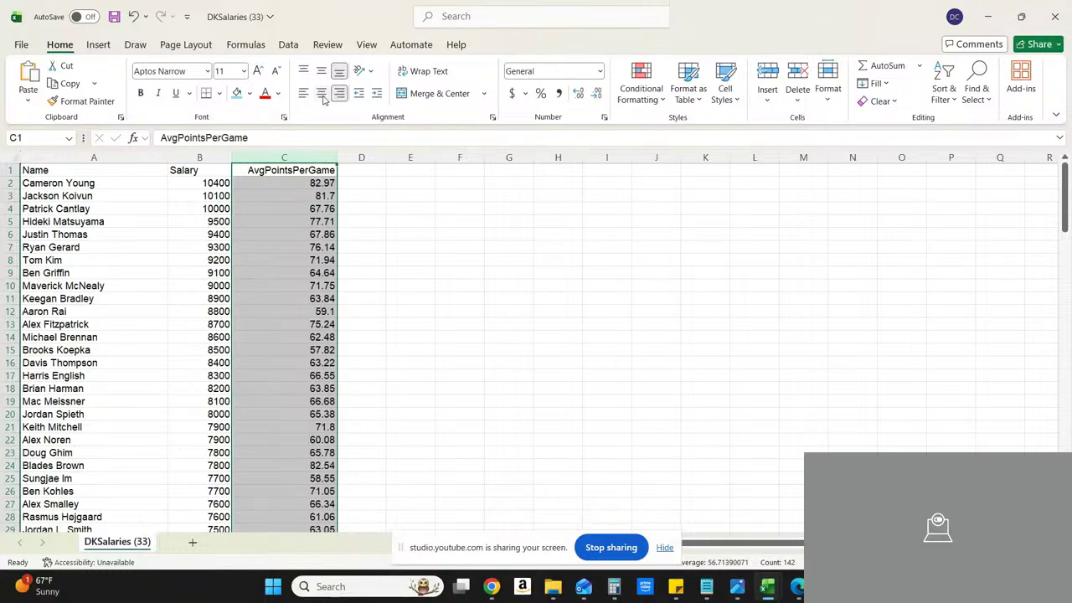
click(323, 97)
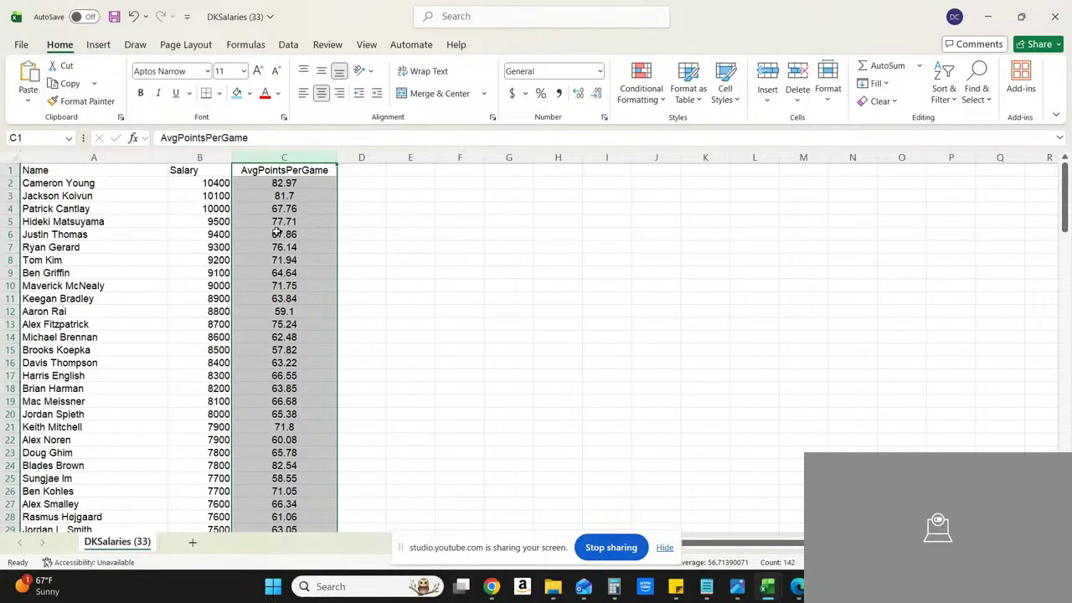
click(364, 182)
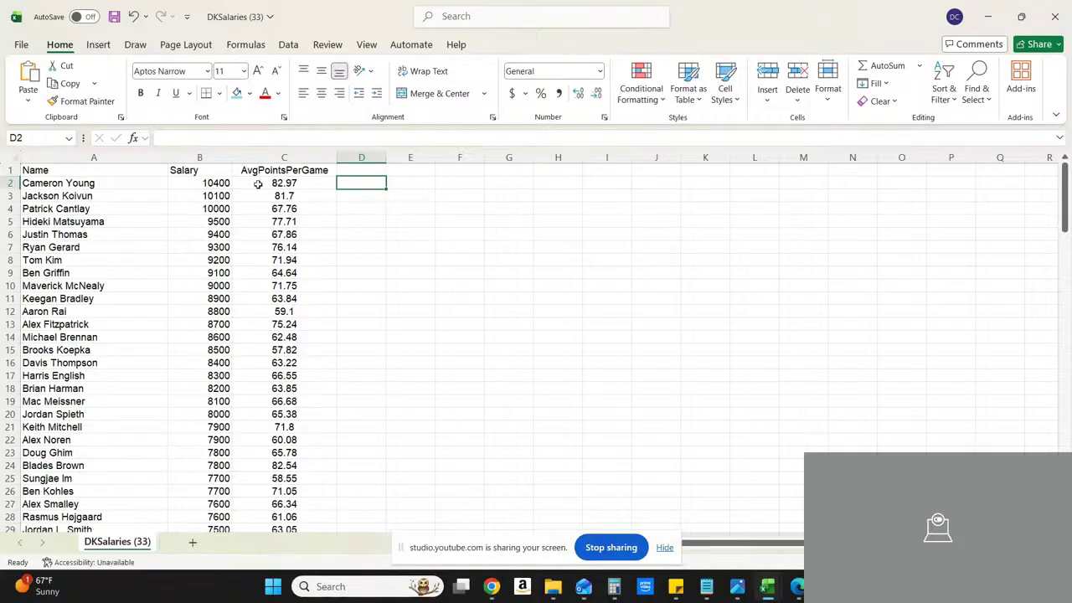
Step: Compare the Salary and AvgPointsPerGame values of the golfers in the first rows
click(207, 186)
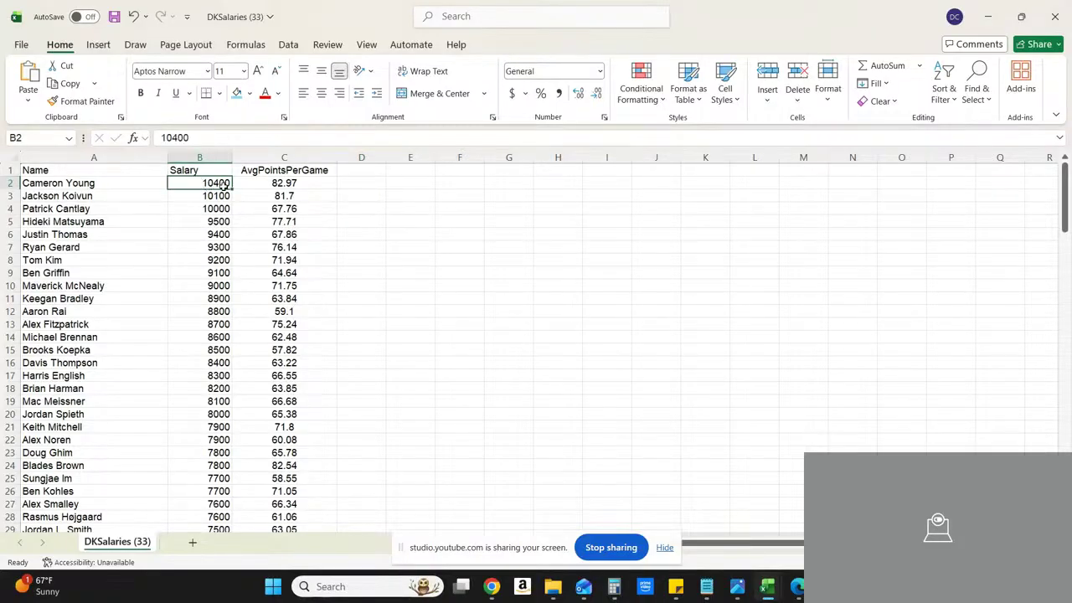
click(226, 198)
click(228, 219)
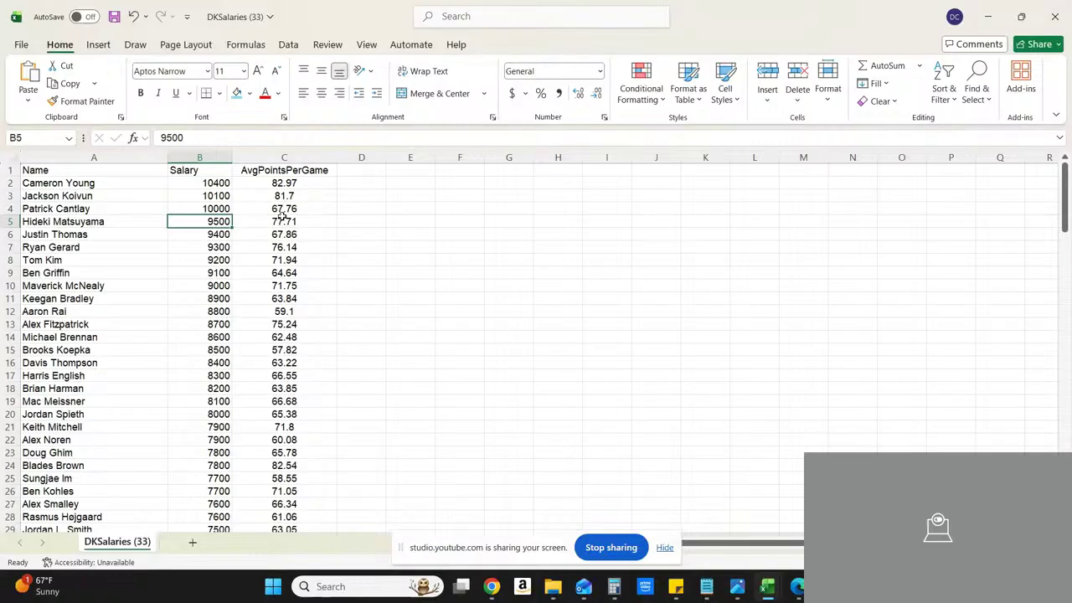
click(280, 222)
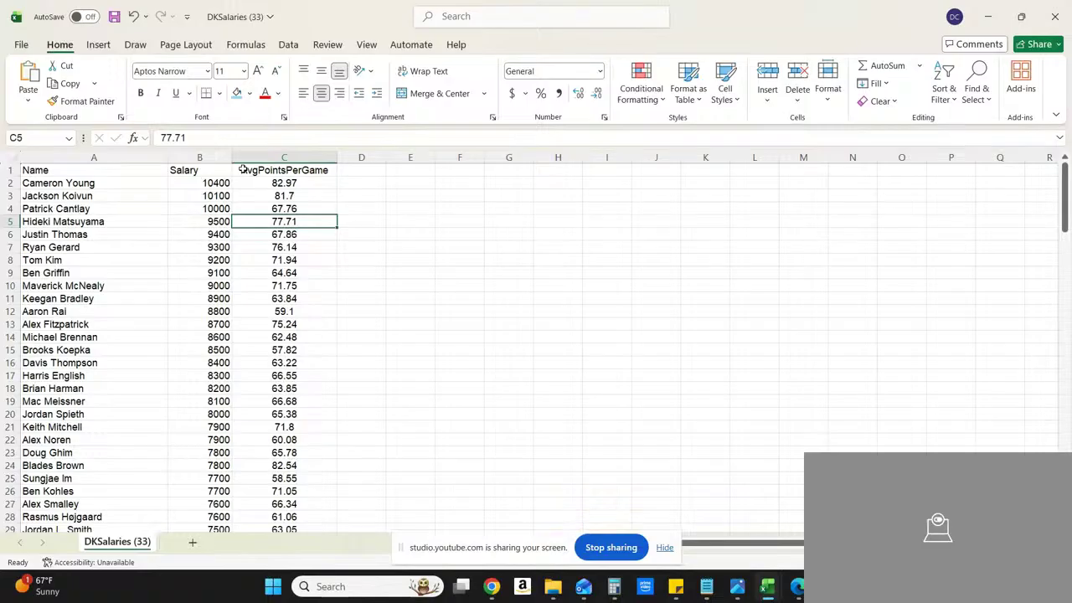
click(289, 183)
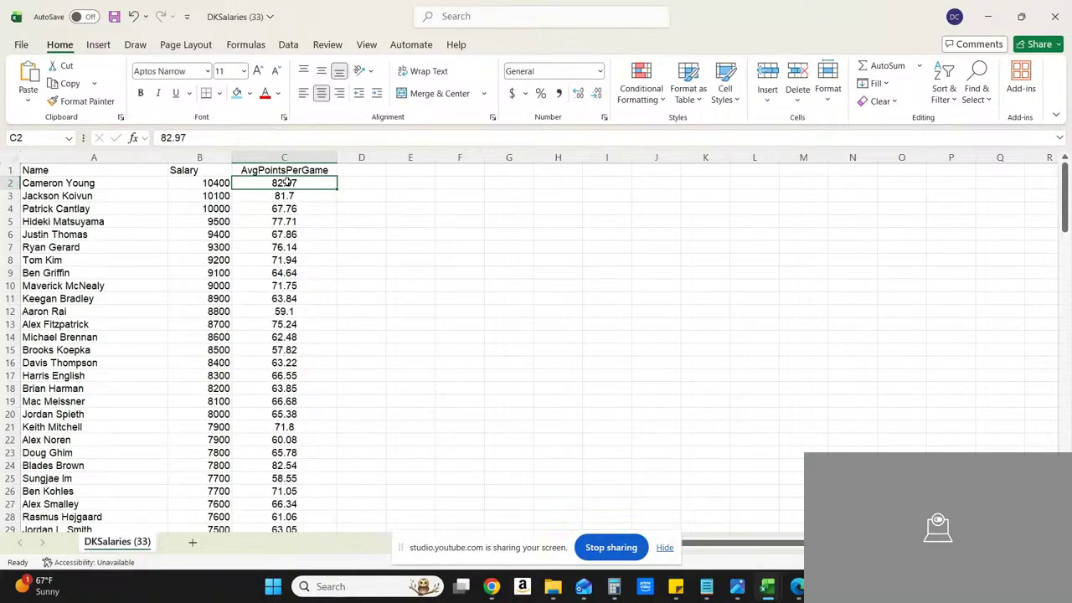
click(214, 183)
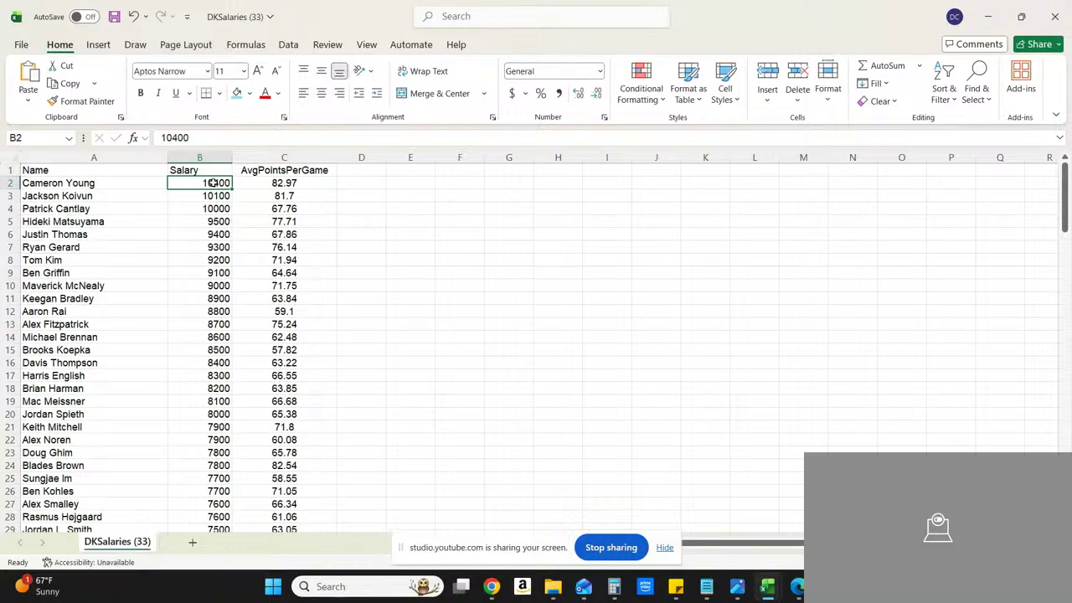
click(356, 185)
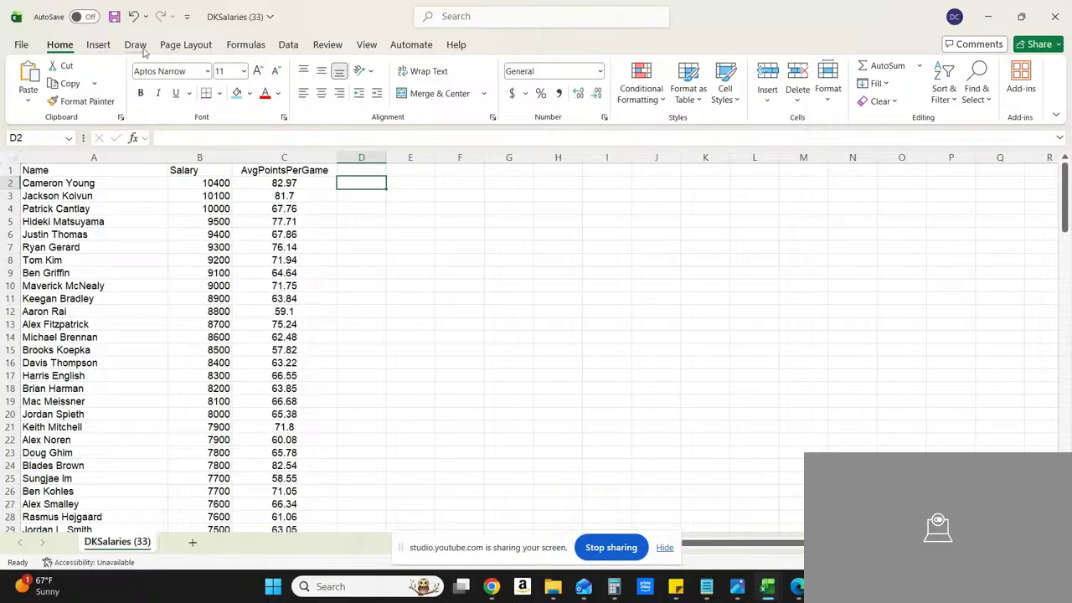
click(247, 45)
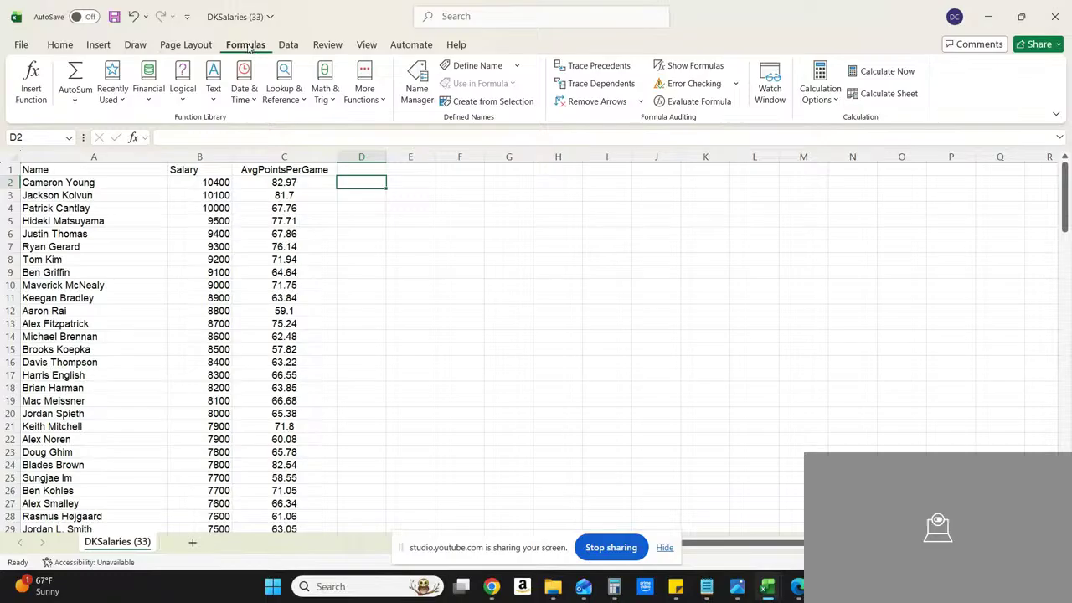
click(113, 84)
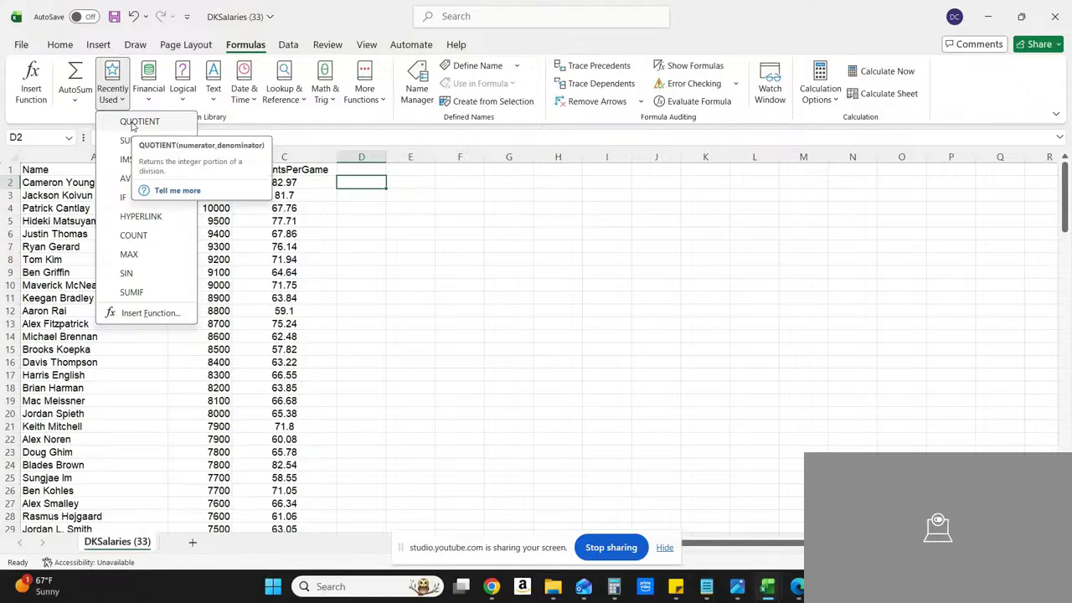
click(134, 311)
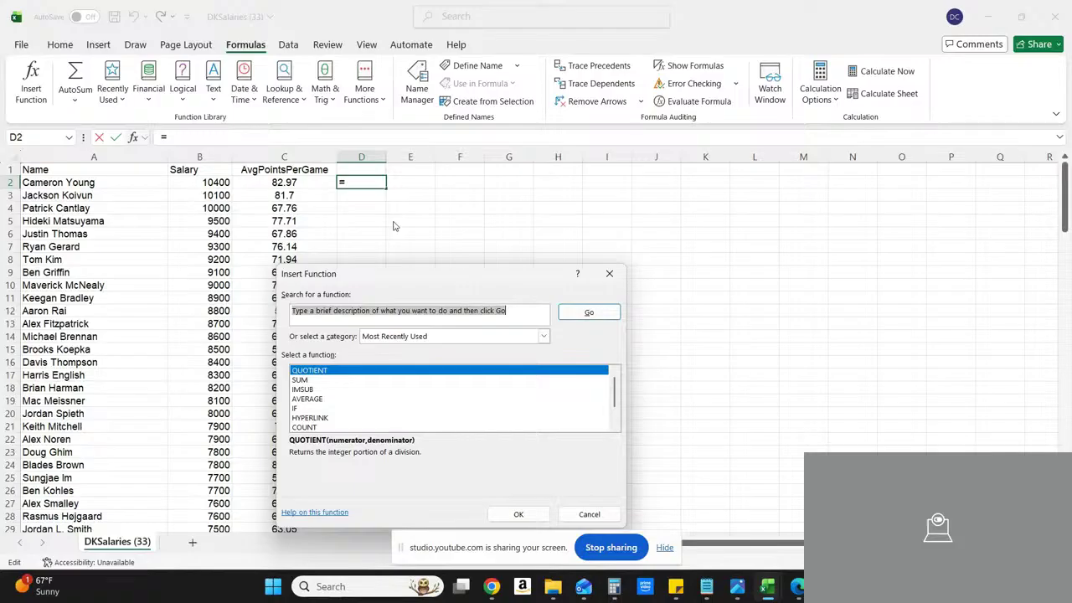
click(610, 274)
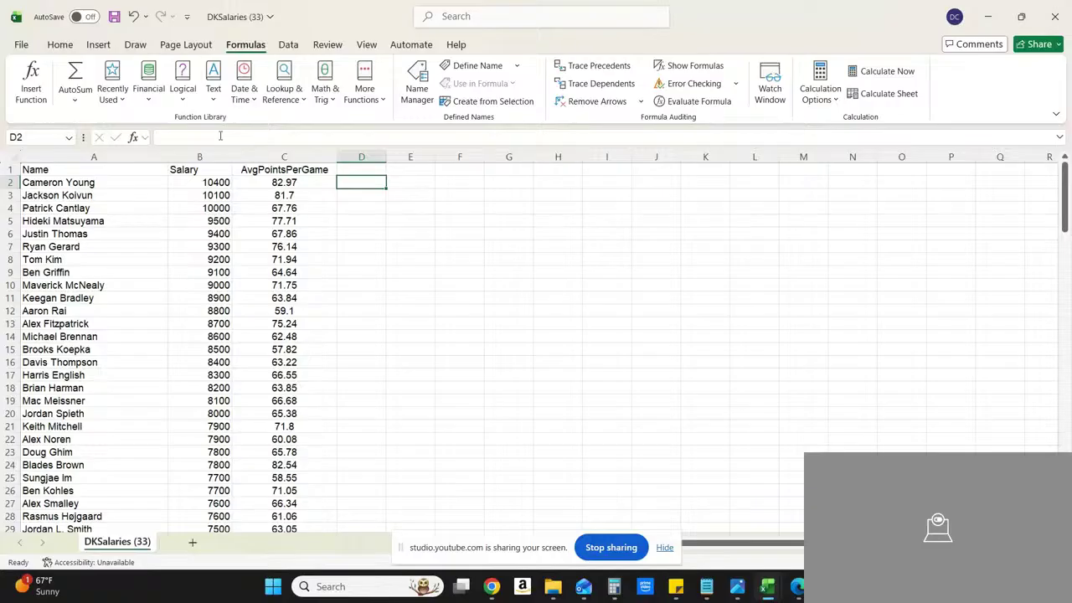
Step: Insert a QUOTIENT function in D2 with B2 as the numerator and C2 as the denominator
click(120, 100)
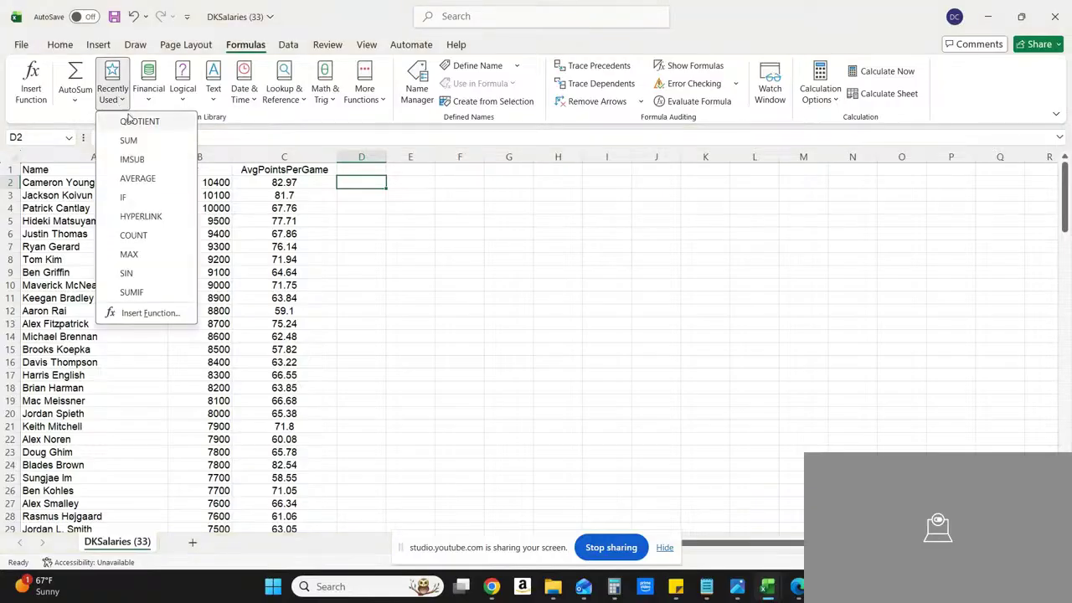
click(130, 124)
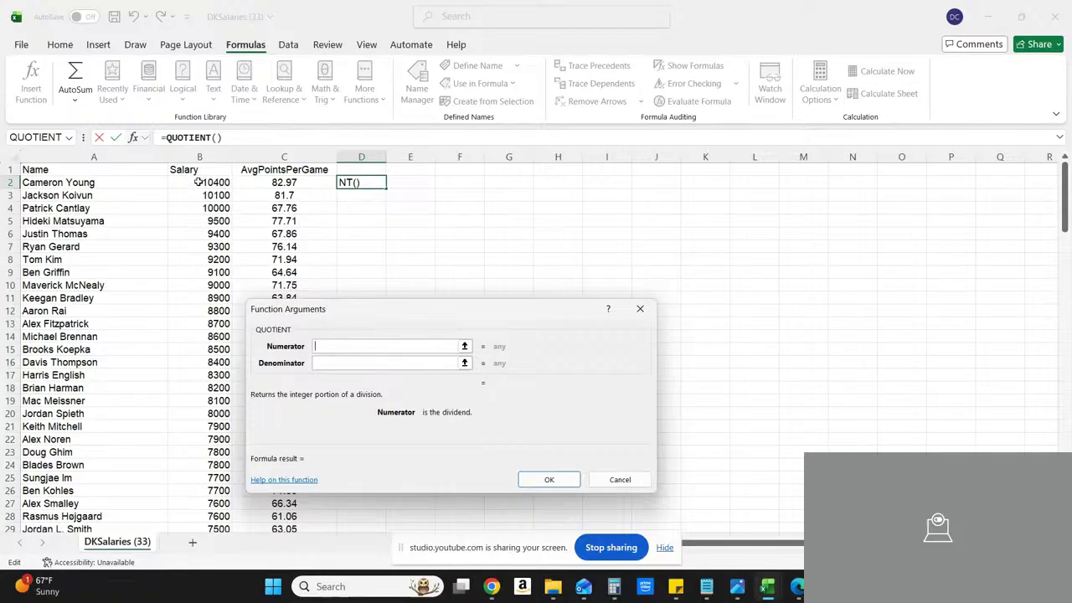
click(7, 181)
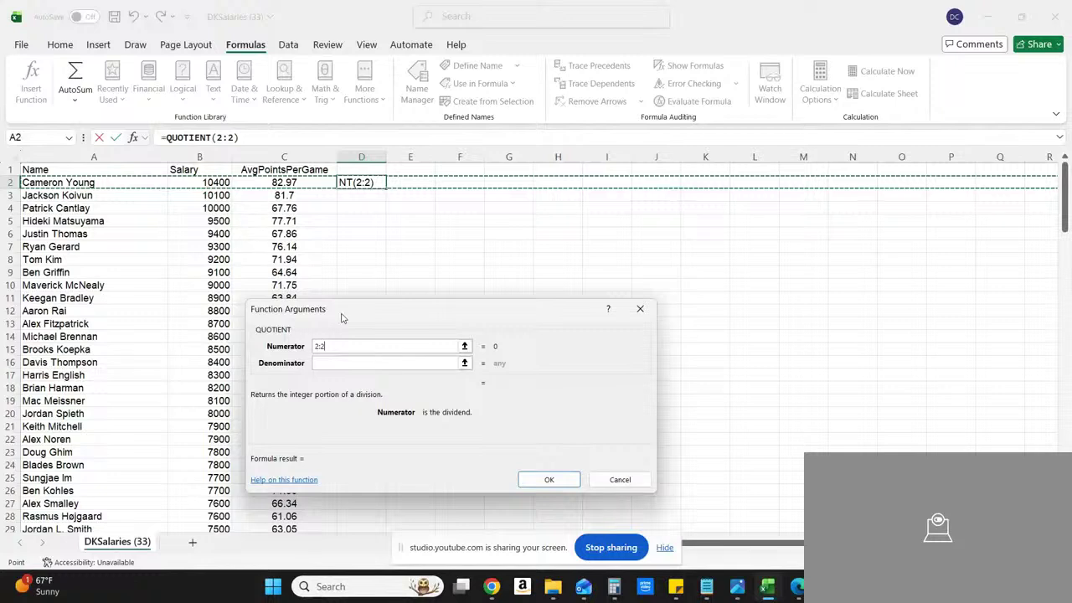
click(224, 182)
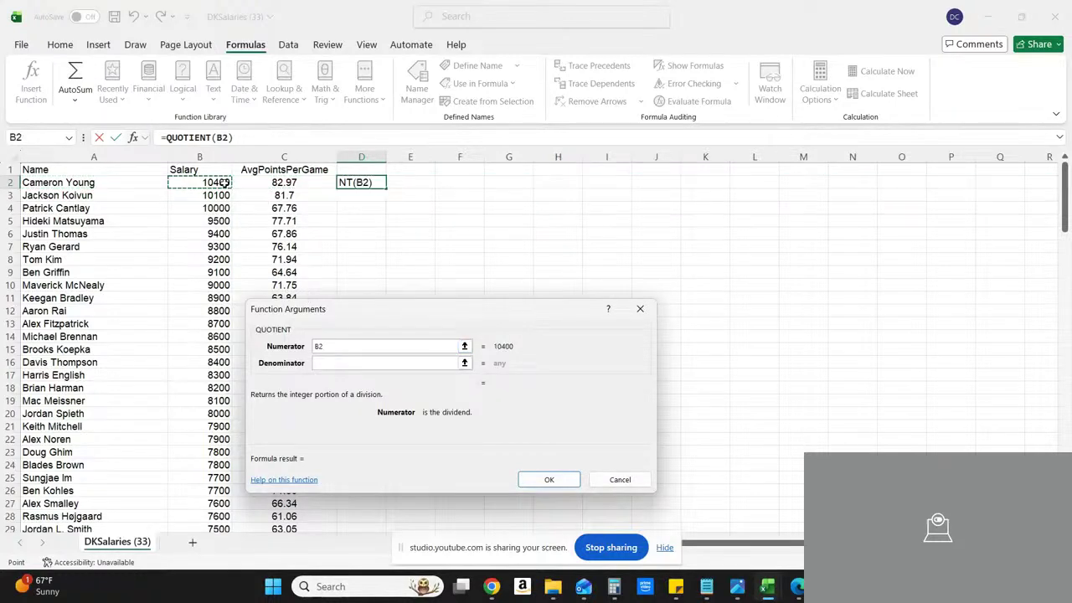
click(327, 363)
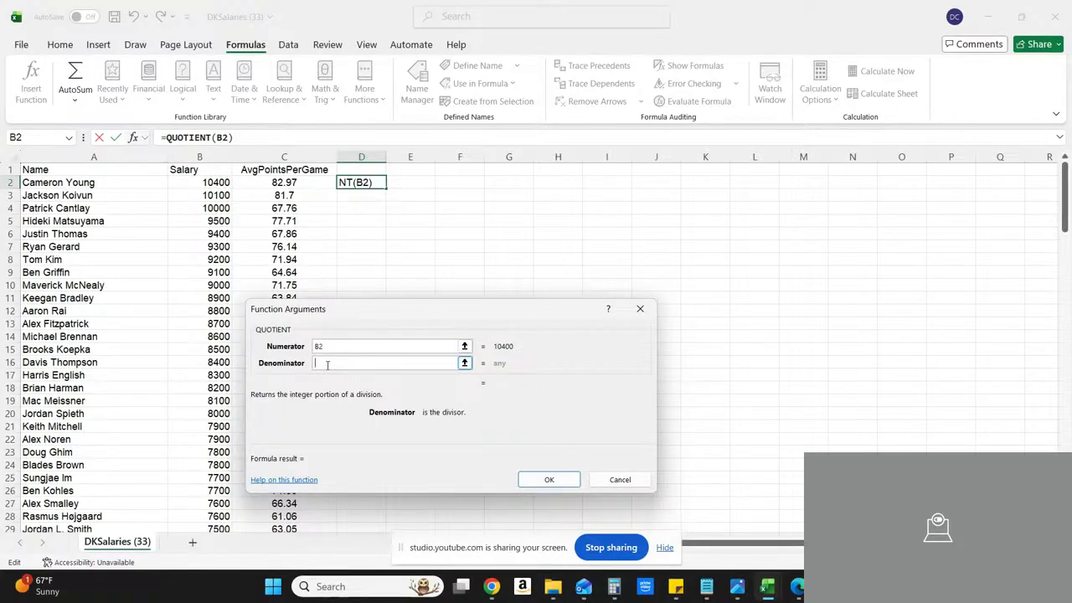
click(287, 183)
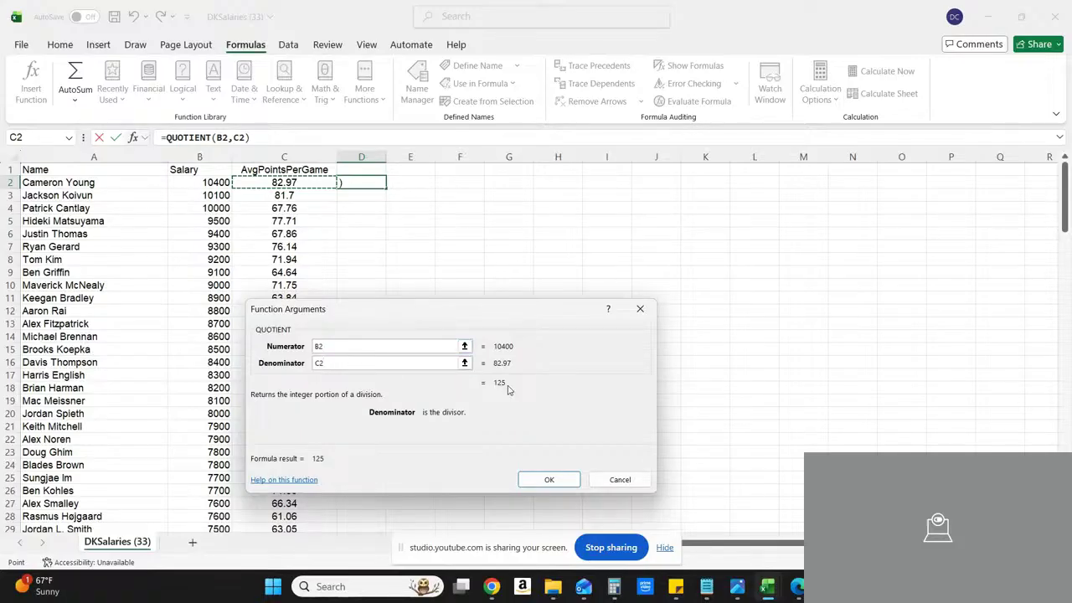
click(550, 480)
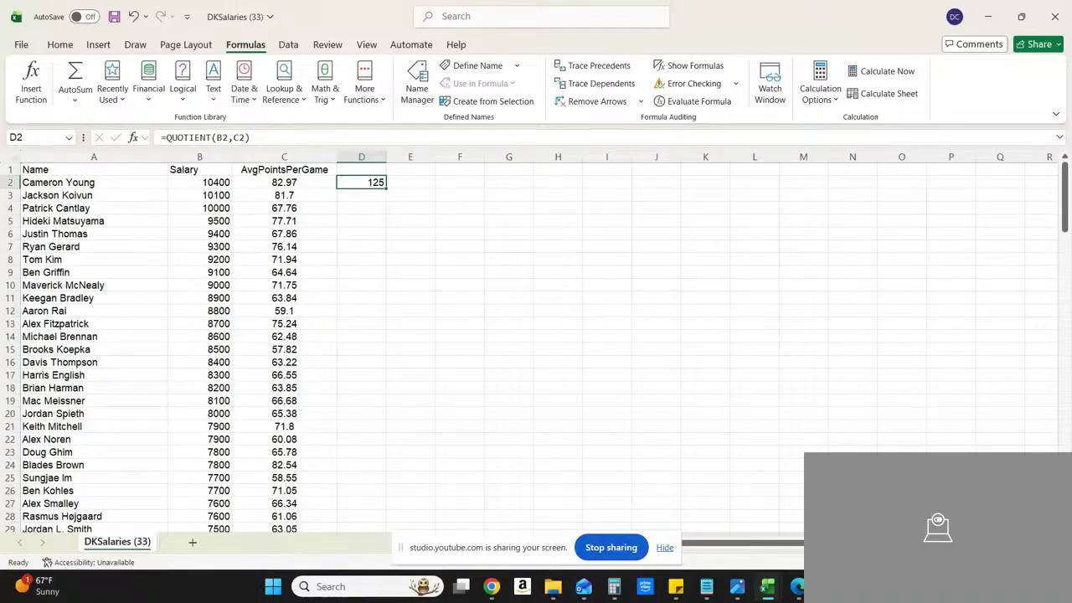
Step: Fill the QUOTIENT formula from D2 down to D142, the last golfer's row
scroll(536, 335, down, 6)
scroll(535, 335, down, 10)
scroll(536, 335, down, 10)
scroll(536, 335, down, 10)
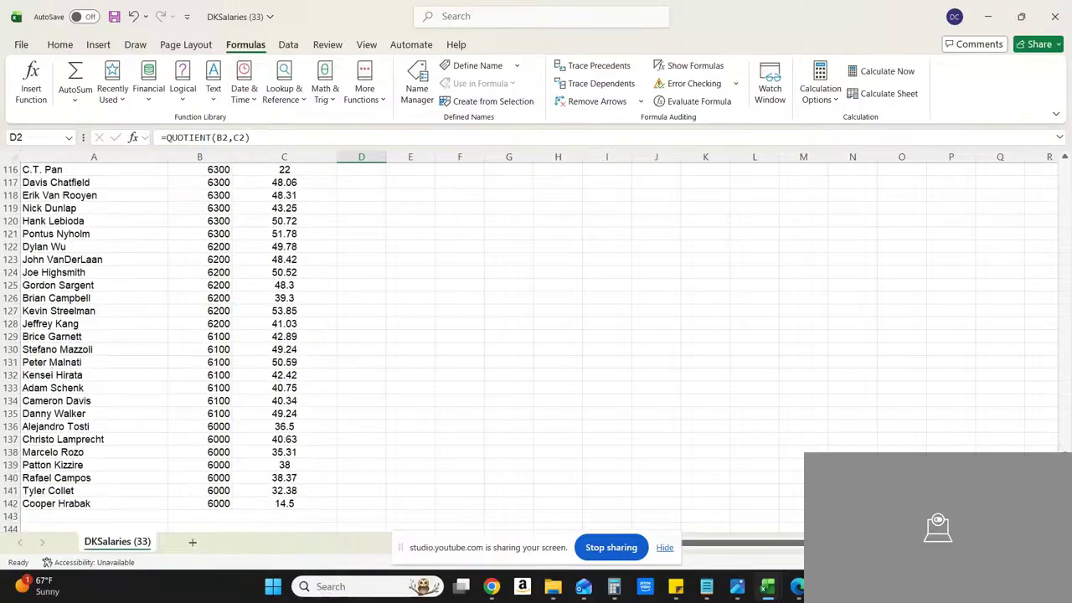
scroll(536, 335, down, 3)
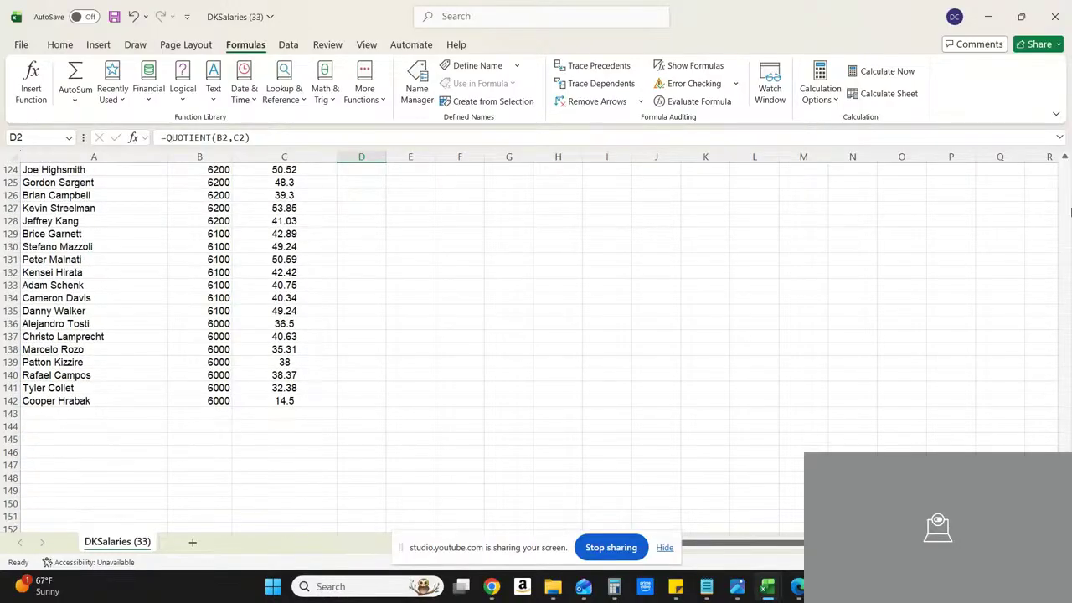
click(1067, 185)
click(1067, 184)
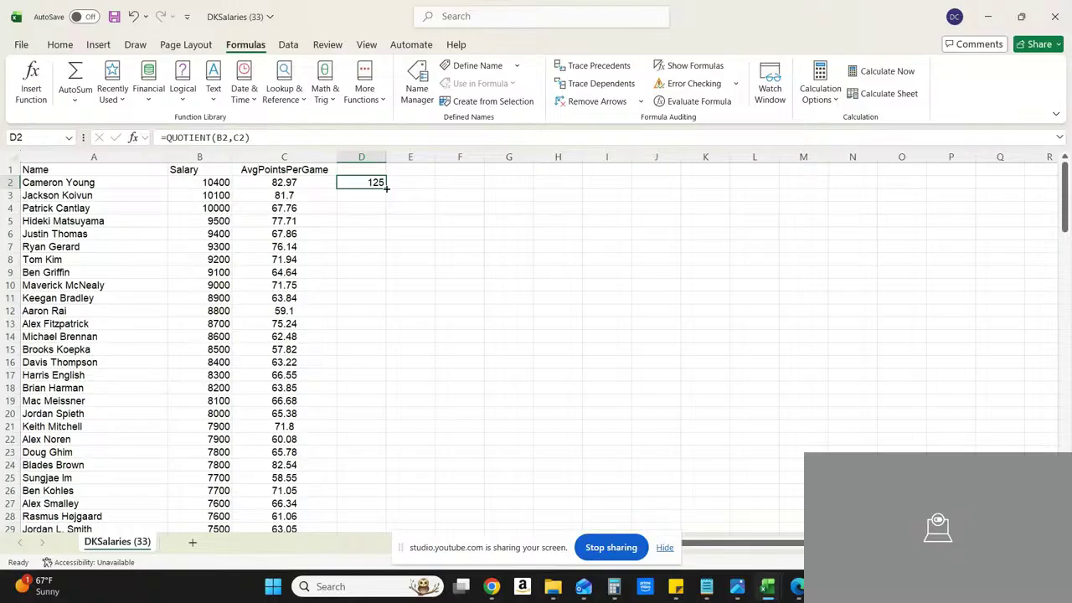
drag(386, 188, 369, 514)
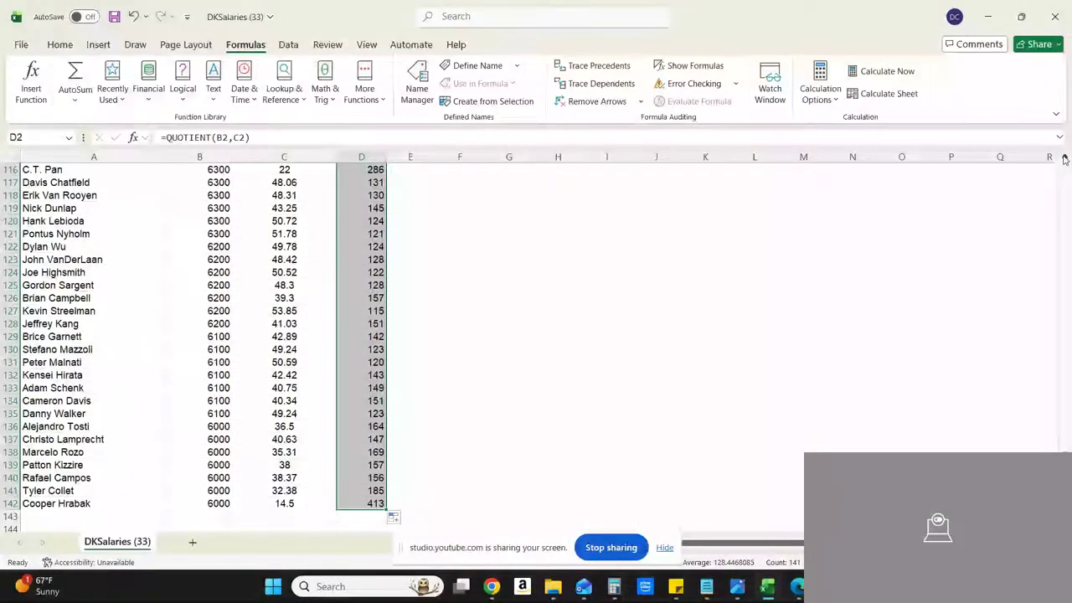
drag(1064, 159, 1064, 159)
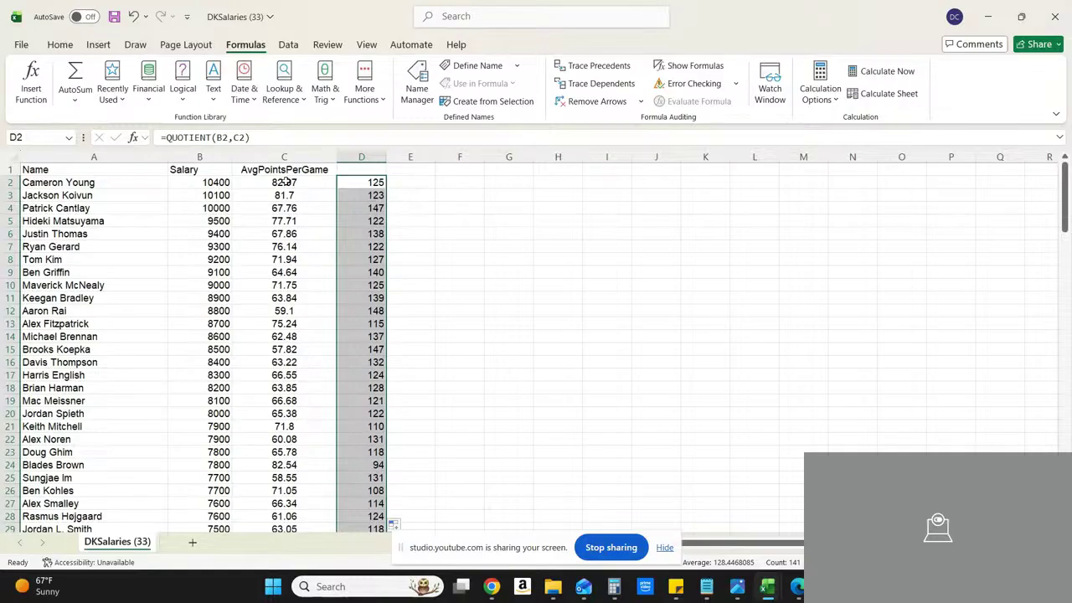
Step: Compare the quotient results in D2 and D9 and the rows around them
click(359, 182)
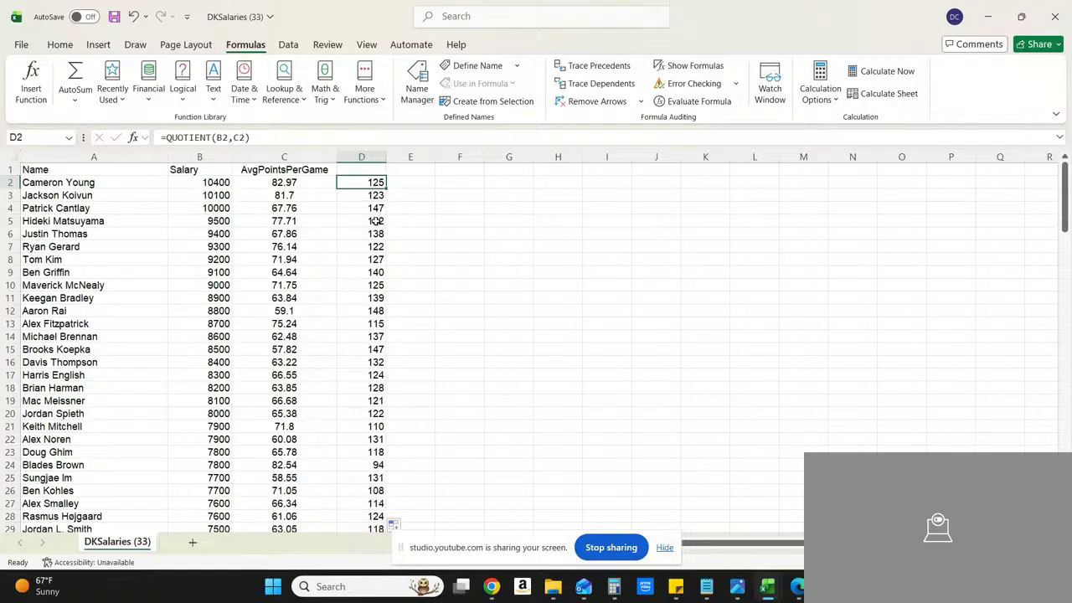
click(375, 275)
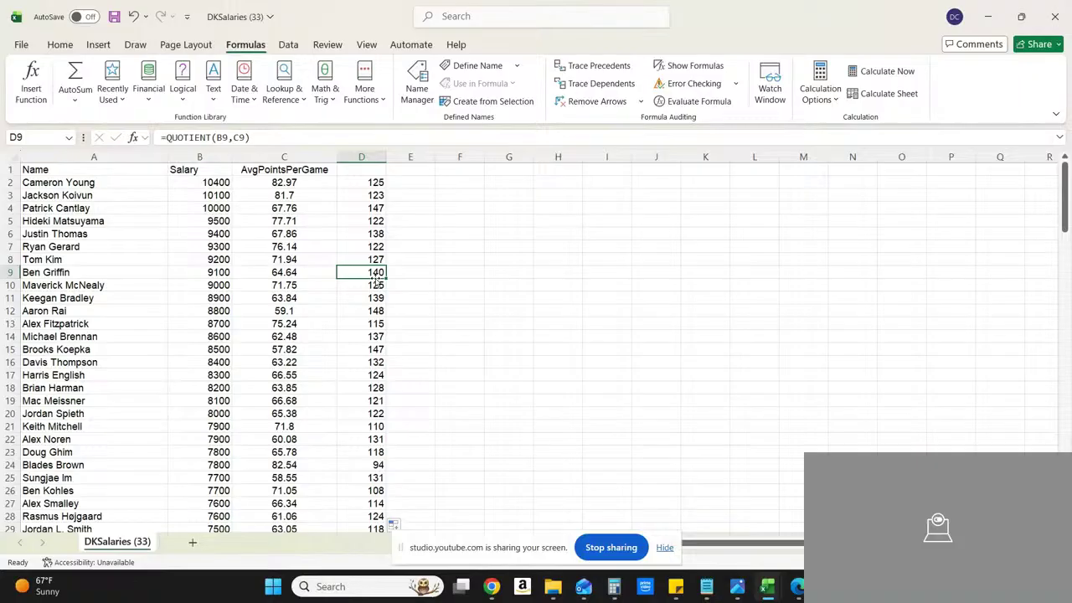
click(381, 185)
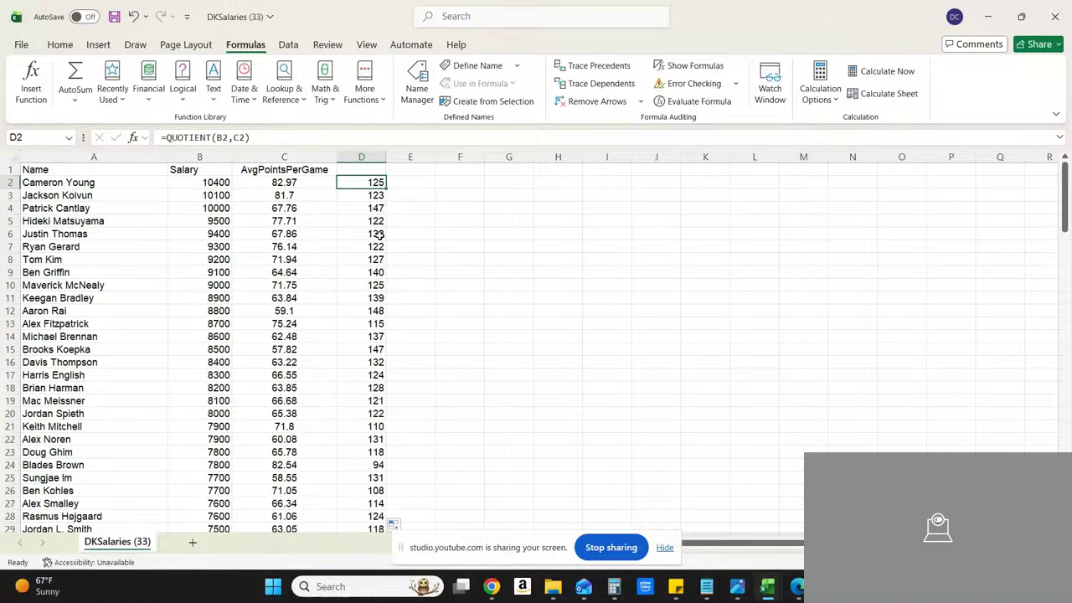
click(395, 287)
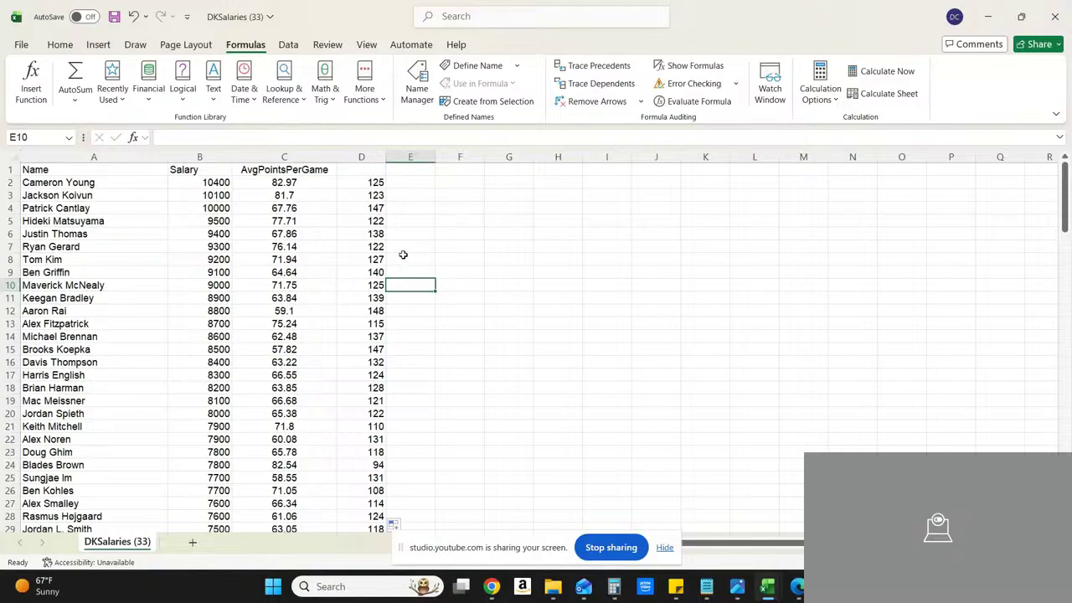
Step: Mark the golfers in rows 7 and 5 with "xxx" in column E
click(403, 248)
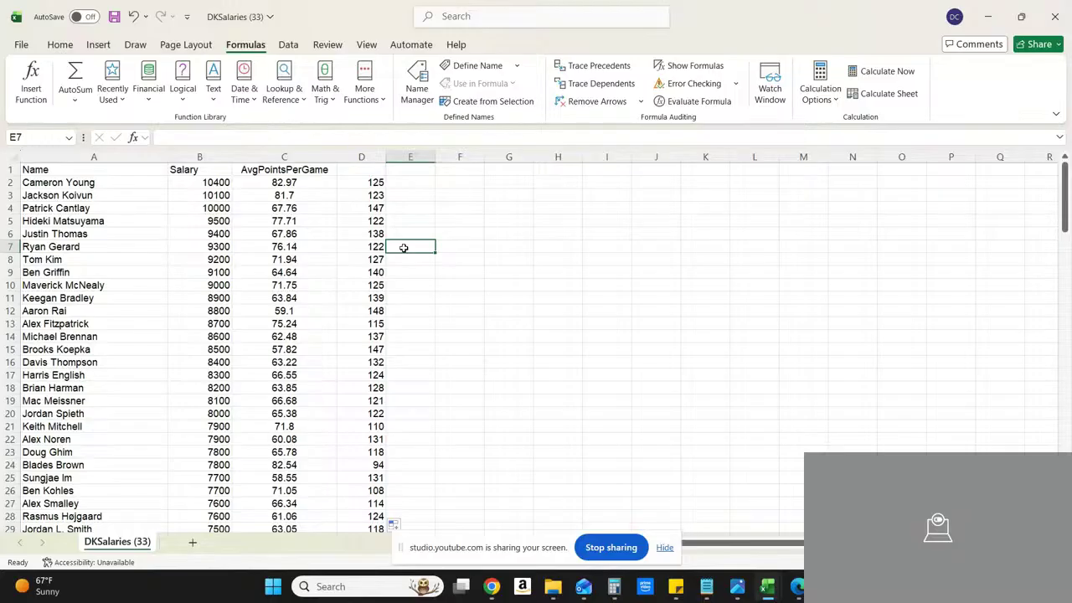
text(x)
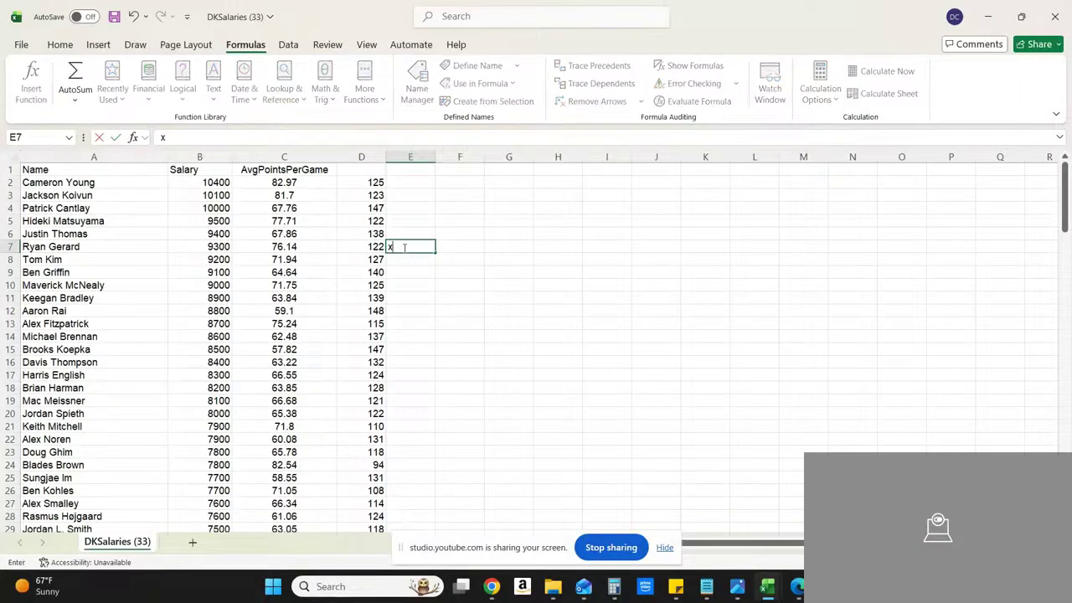
text(xx)
click(394, 221)
text(xxx)
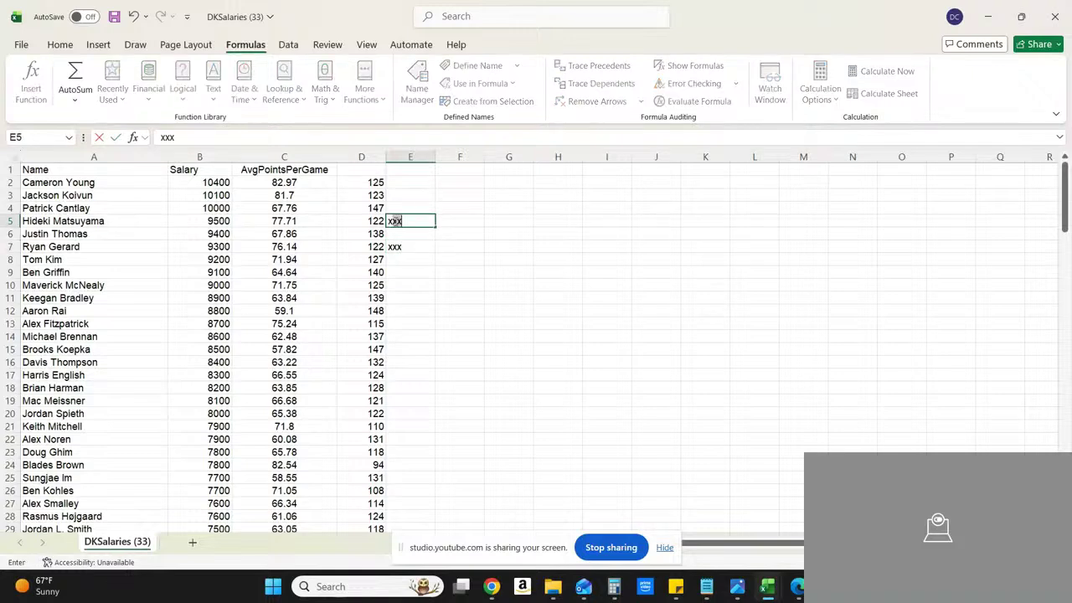
click(424, 234)
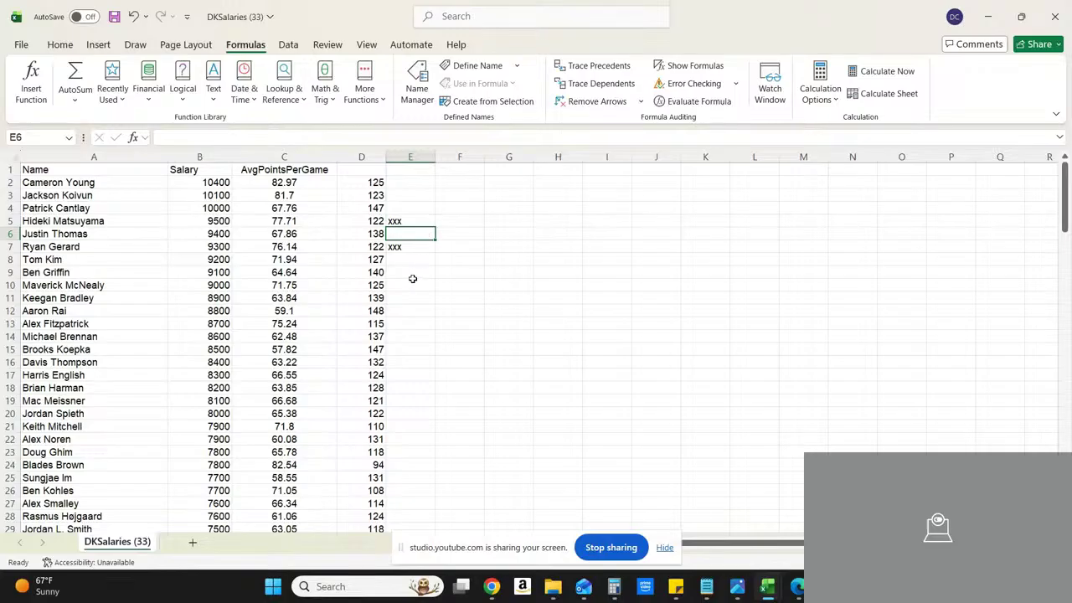
Step: Enter "xxx" in E13 and E19 to mark those two golfers
click(399, 324)
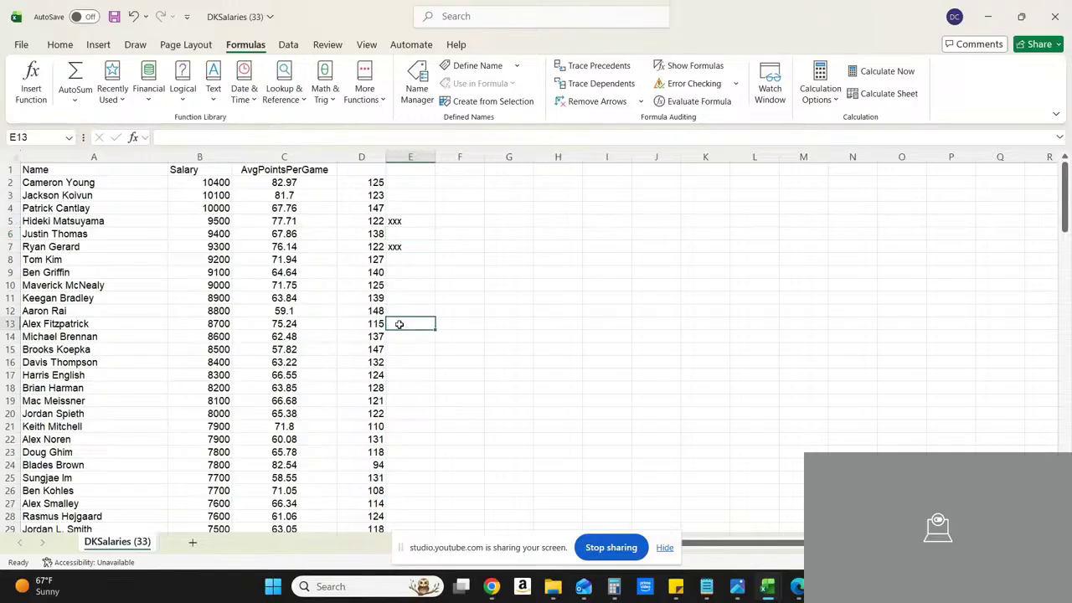
double_click(399, 324)
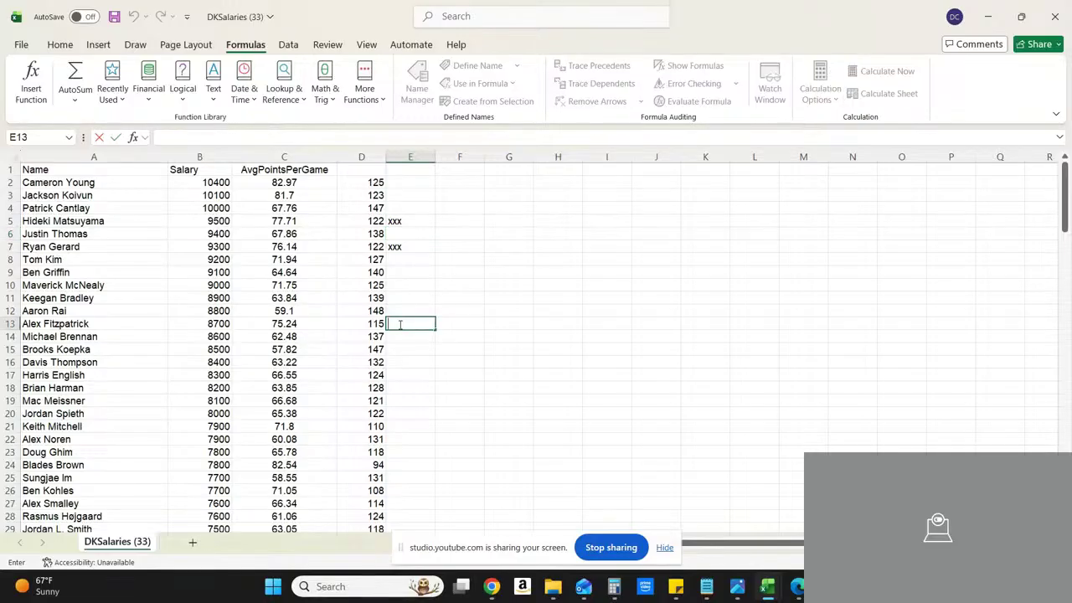
click(400, 325)
text(xxx)
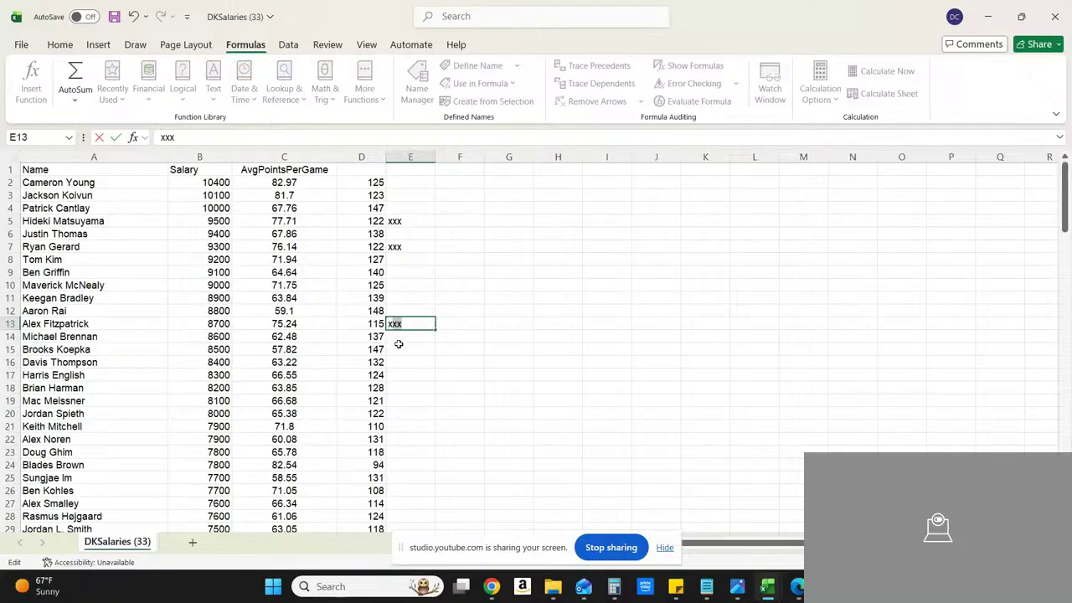
click(397, 400)
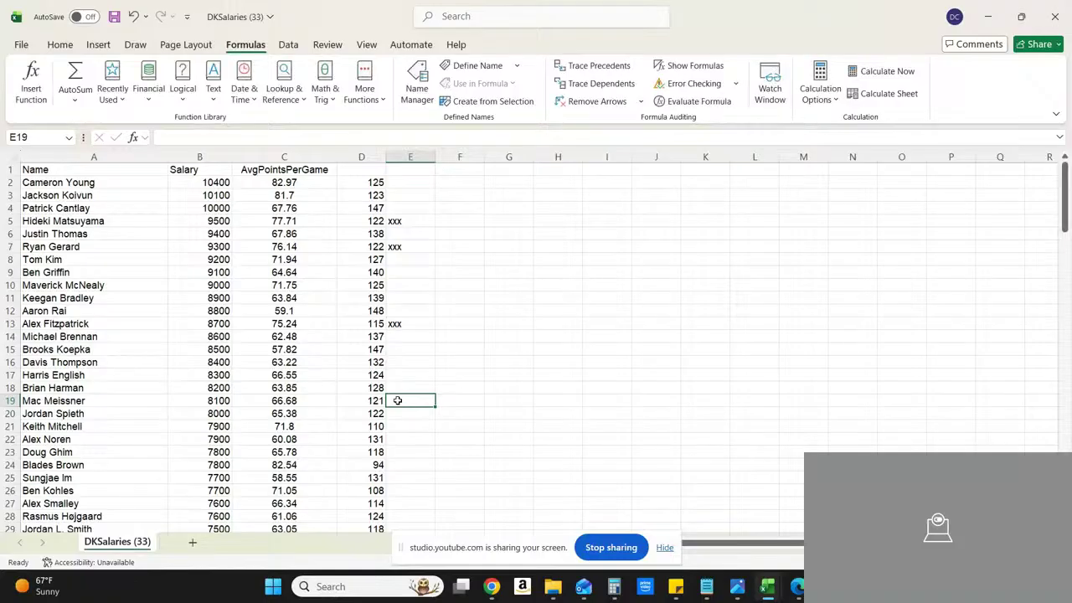
text(xxx)
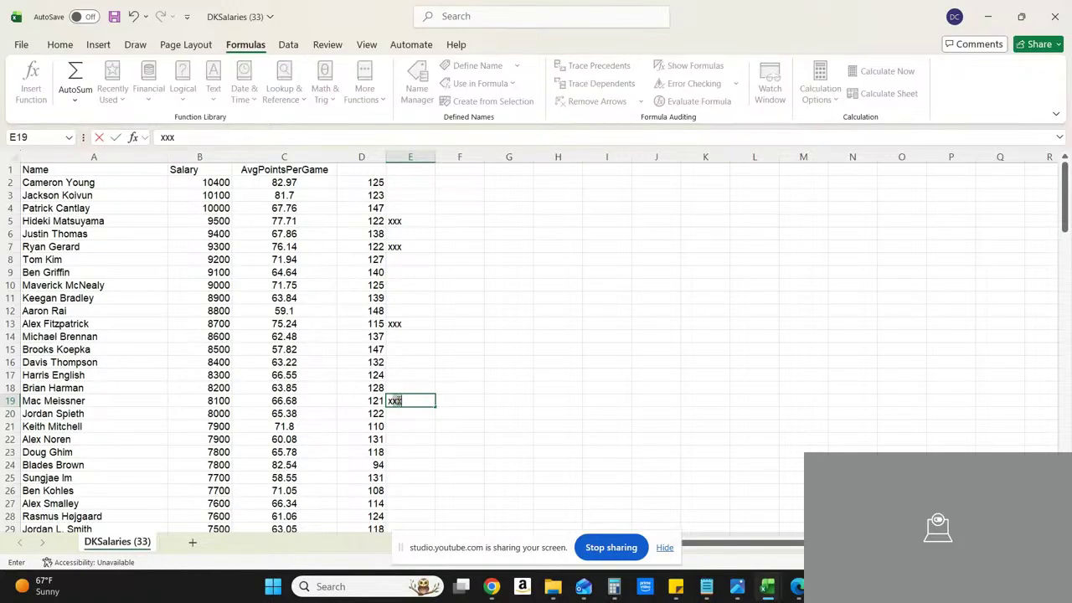
Step: Flag the golfers in rows 21, 23 and 24 with "xxx" in column E
click(395, 426)
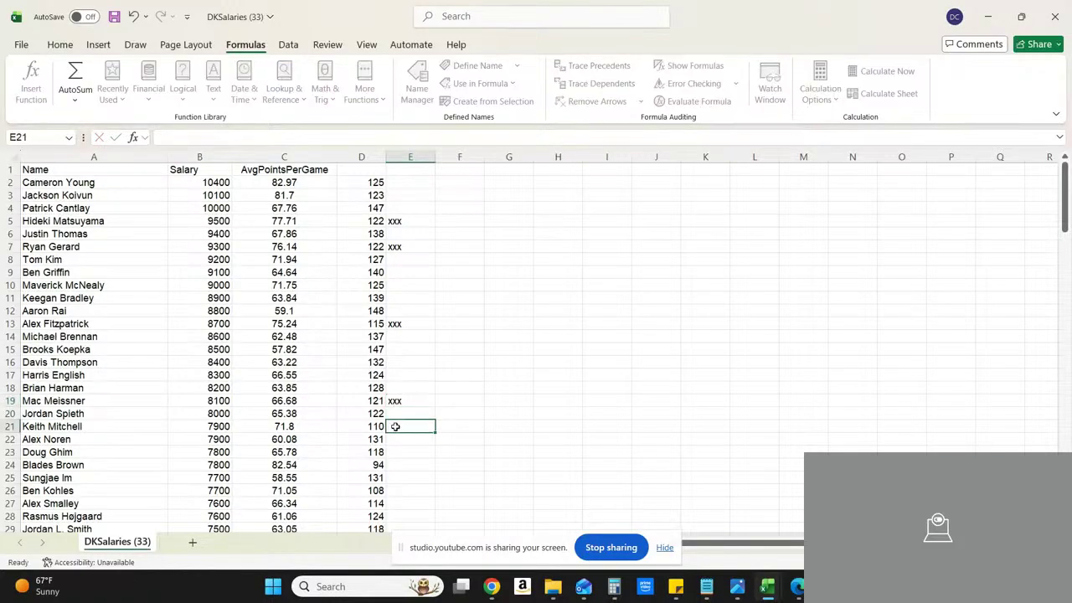
text(xxx)
click(399, 453)
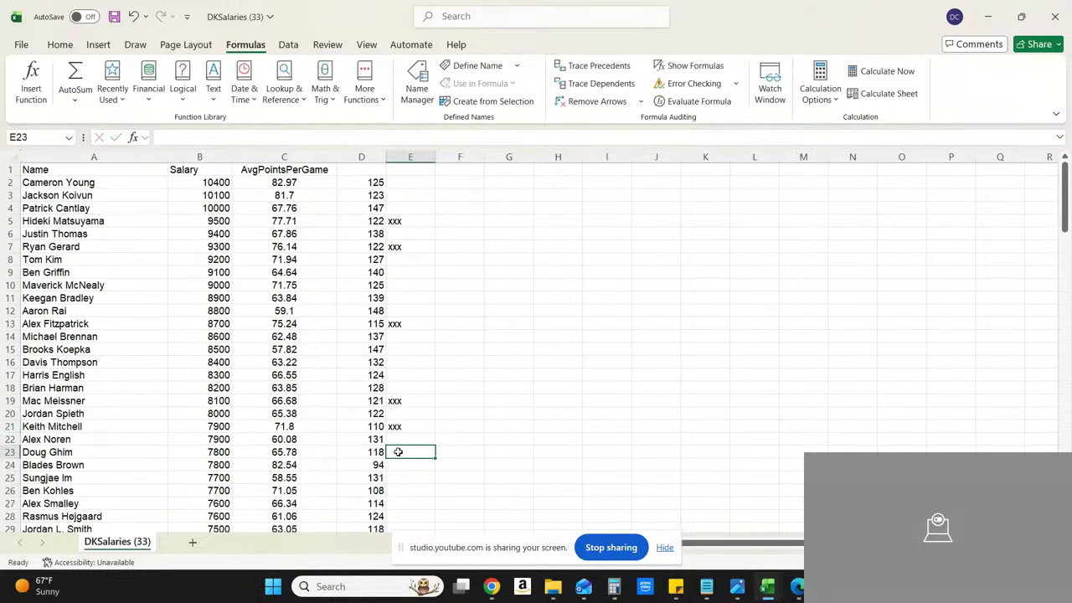
text(xxx)
click(399, 468)
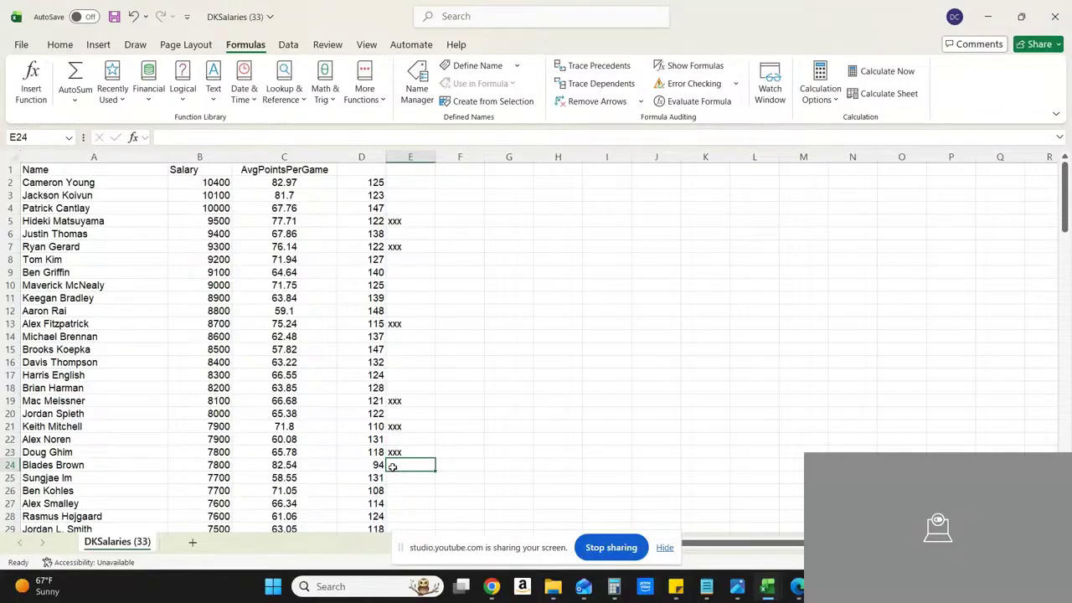
text(xxx)
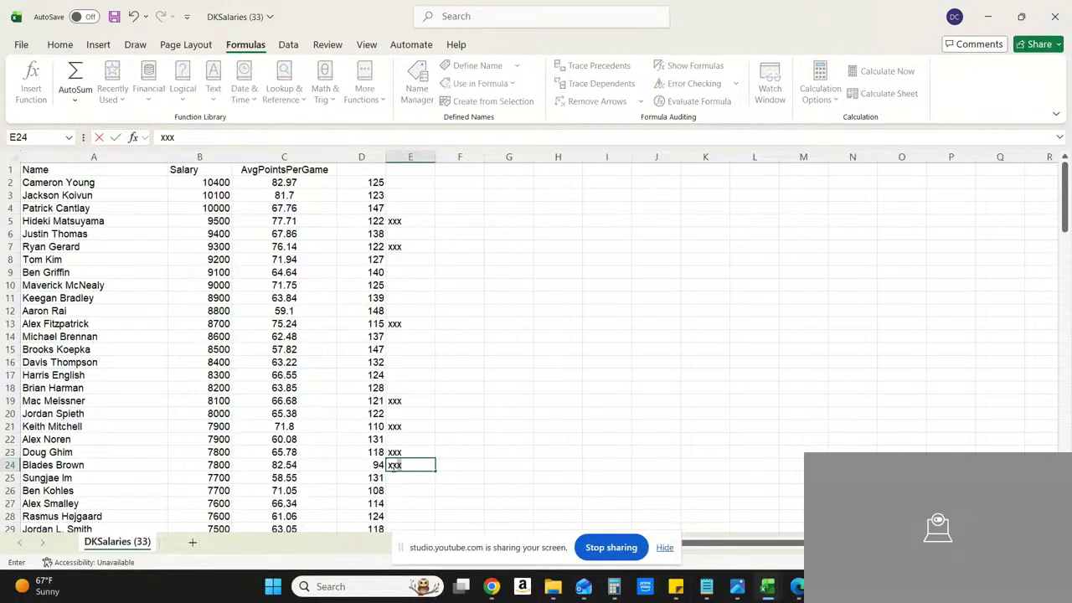
click(464, 463)
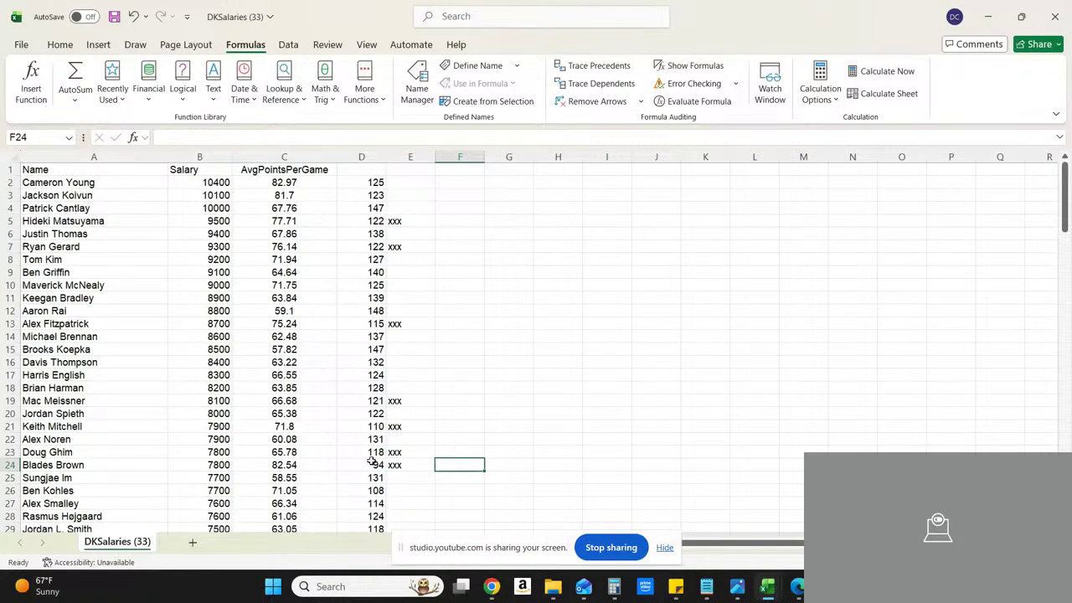
Step: Highlight row 24 with a light blue fill and replace that fill with Light Green
click(10, 464)
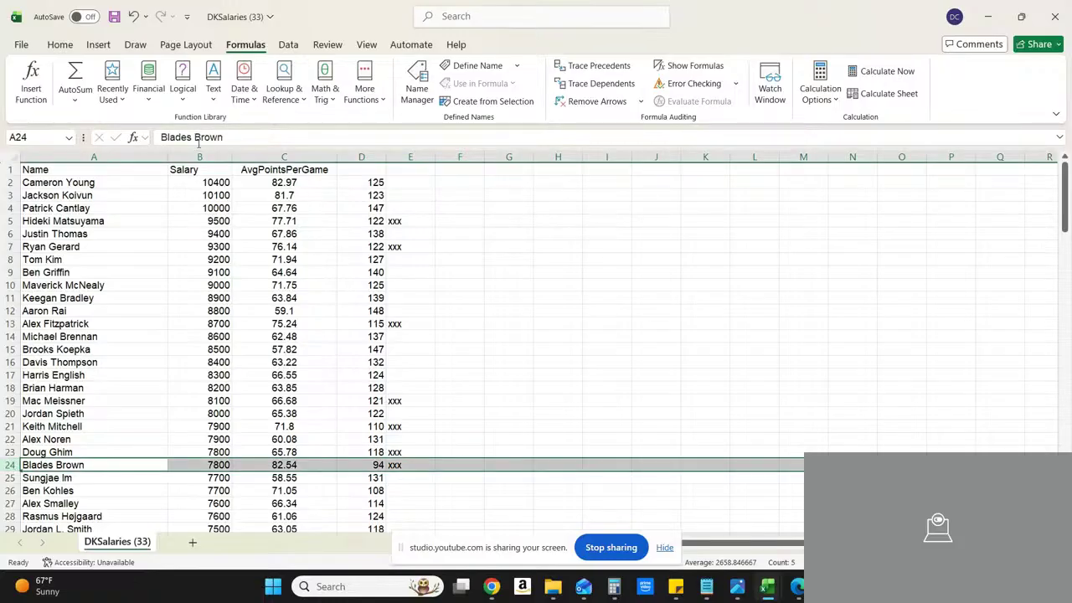
click(60, 46)
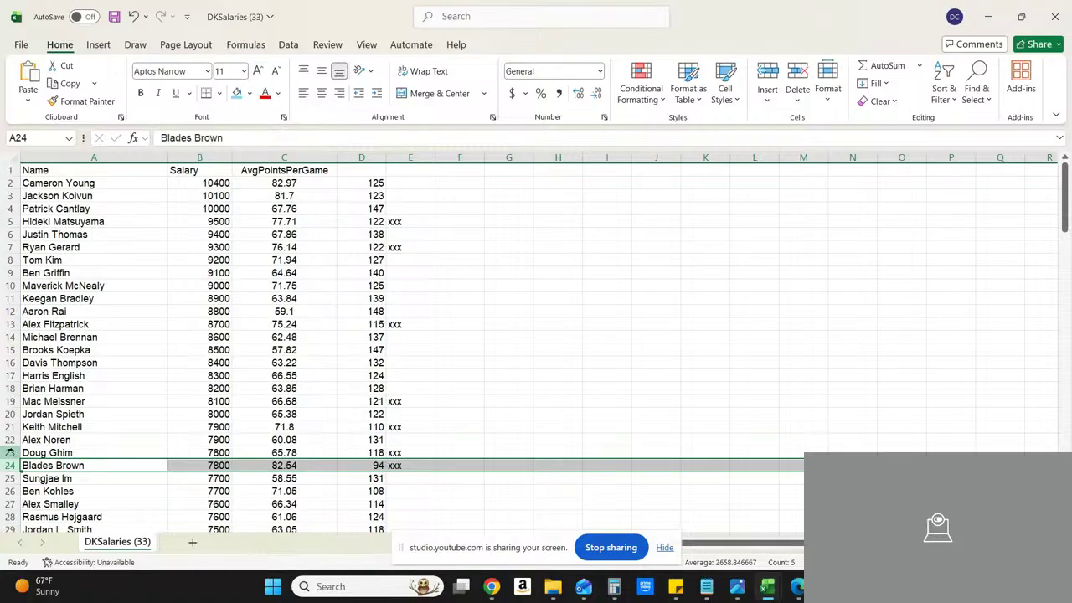
click(10, 452)
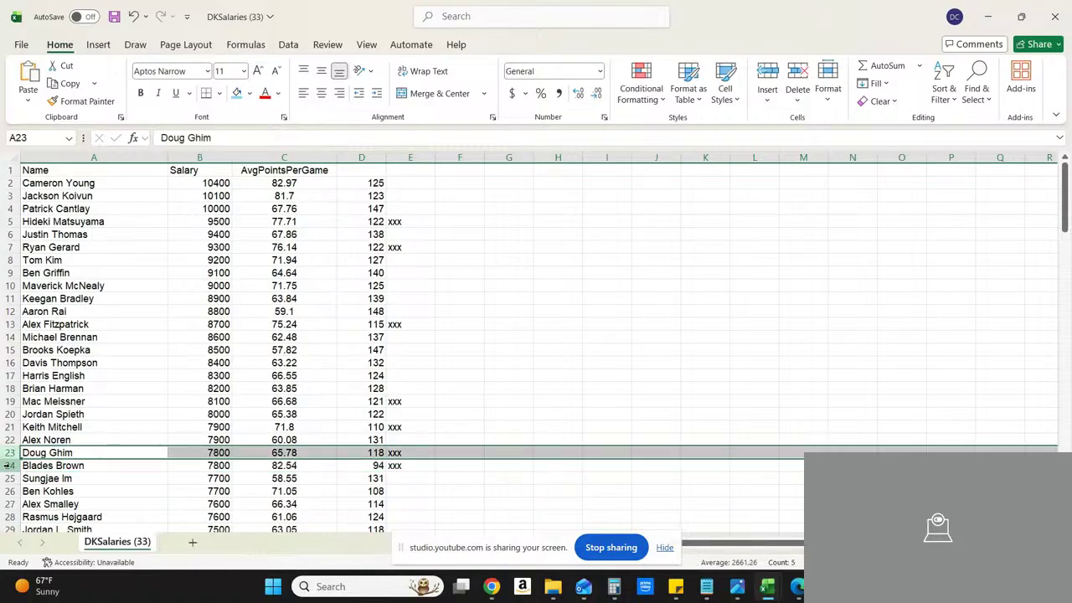
click(10, 464)
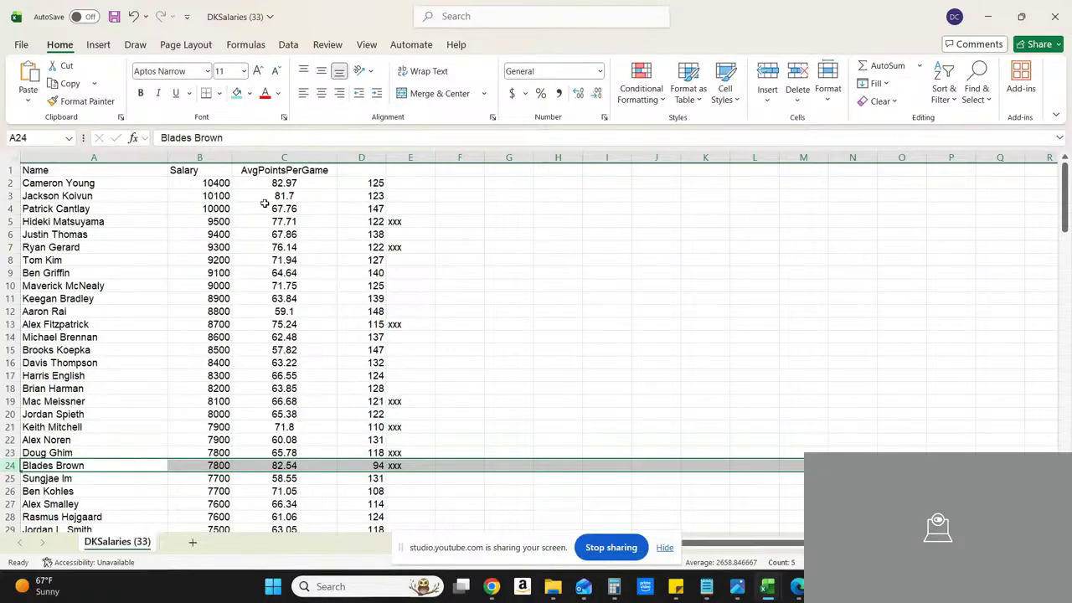
click(250, 94)
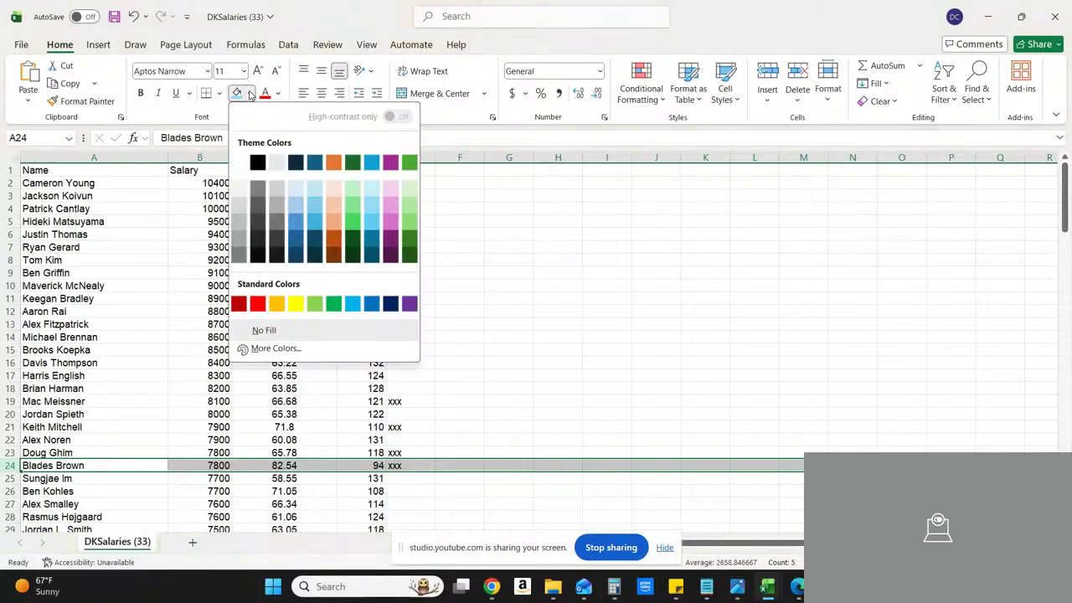
click(314, 208)
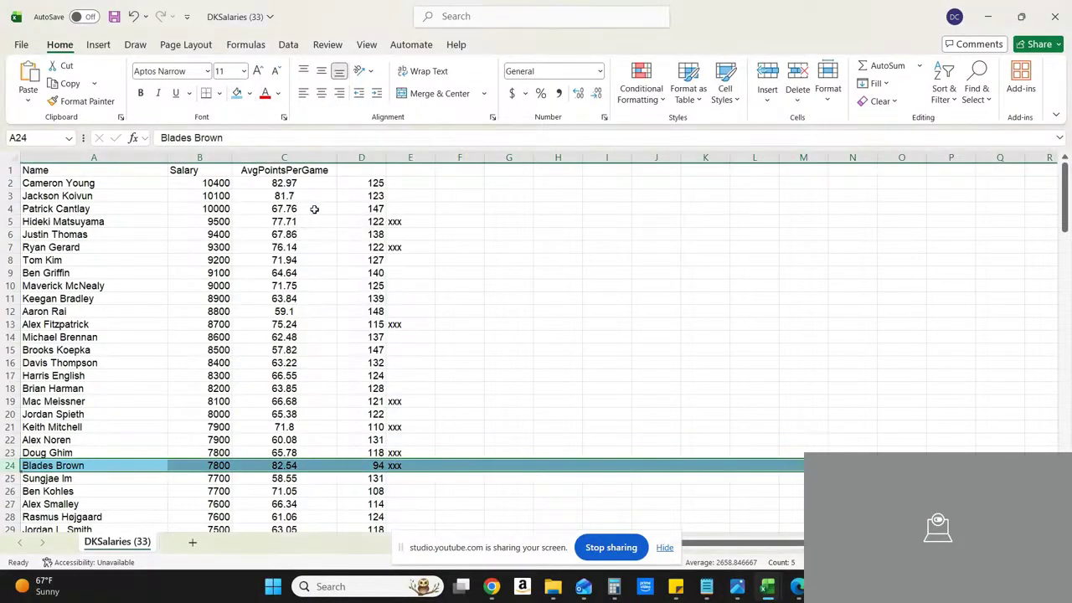
click(249, 97)
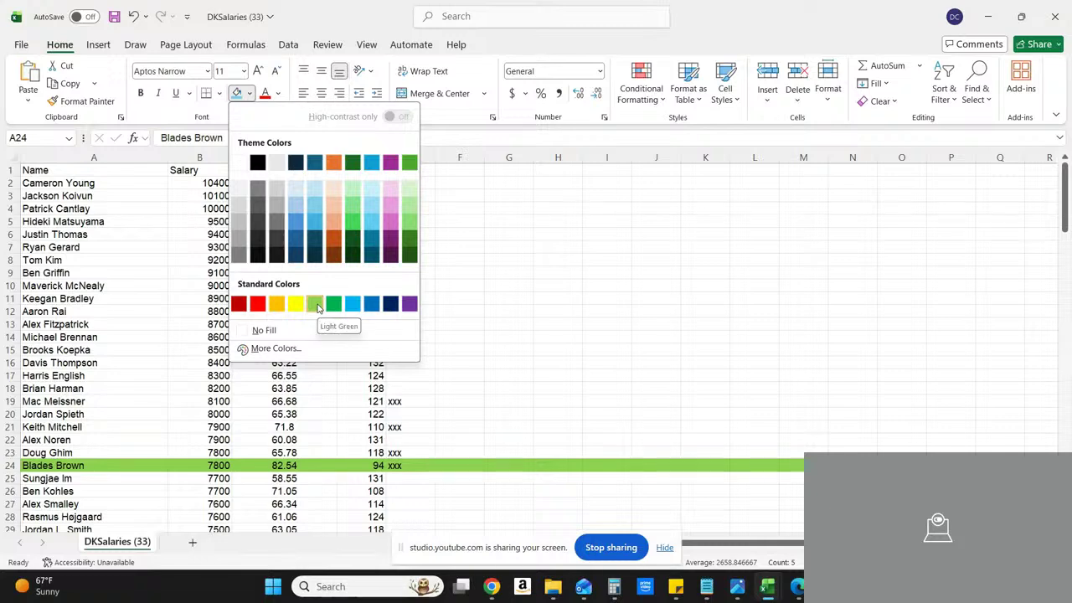
click(315, 304)
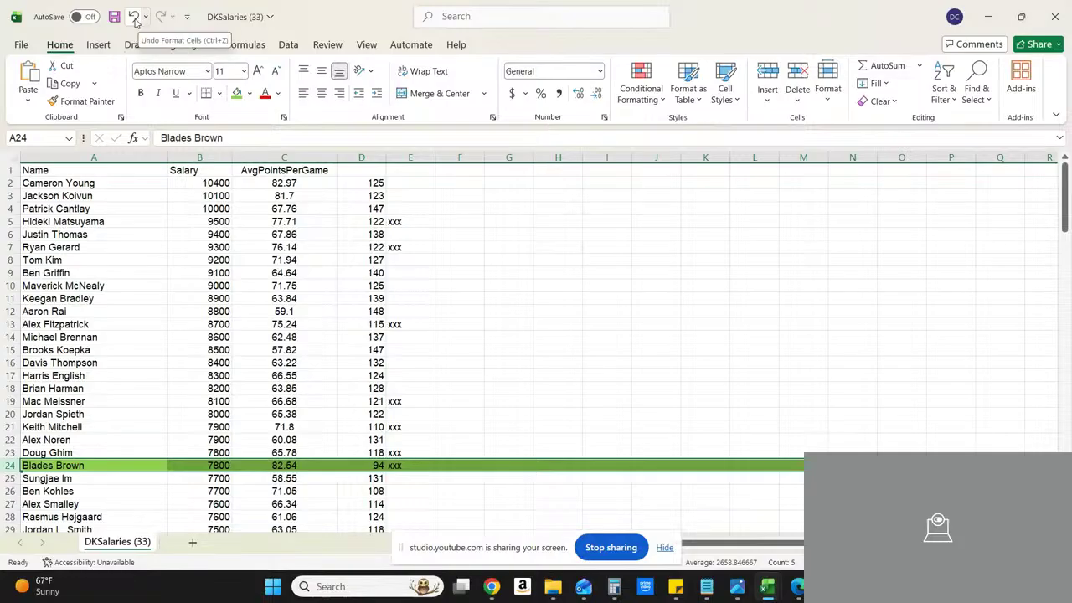
Step: Undo both row 24 fills and the last cell entry, and re-enter "xxx" in E24
click(136, 22)
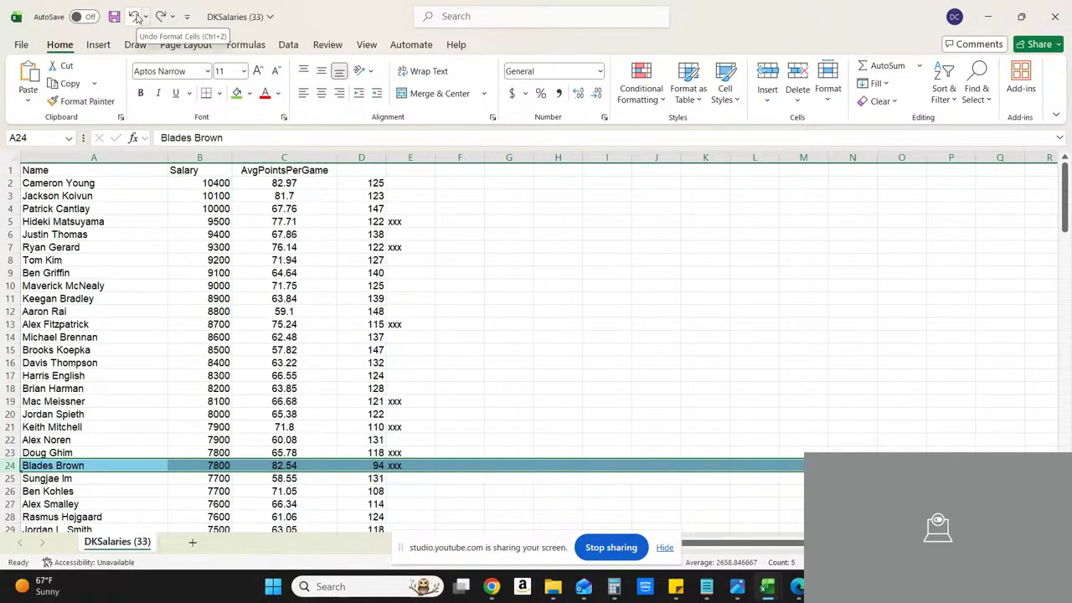
click(135, 17)
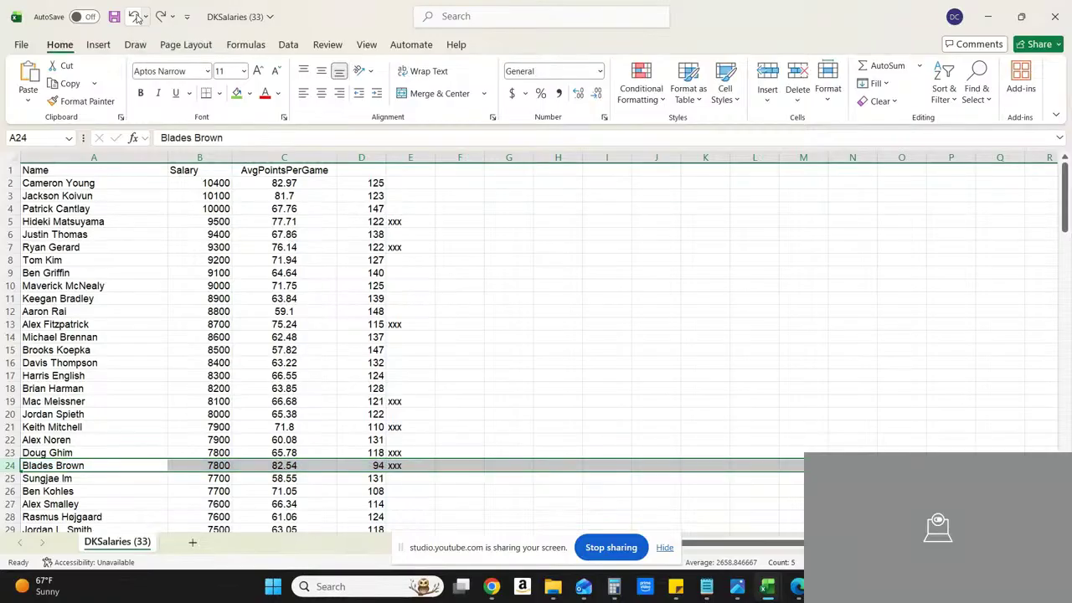
click(528, 345)
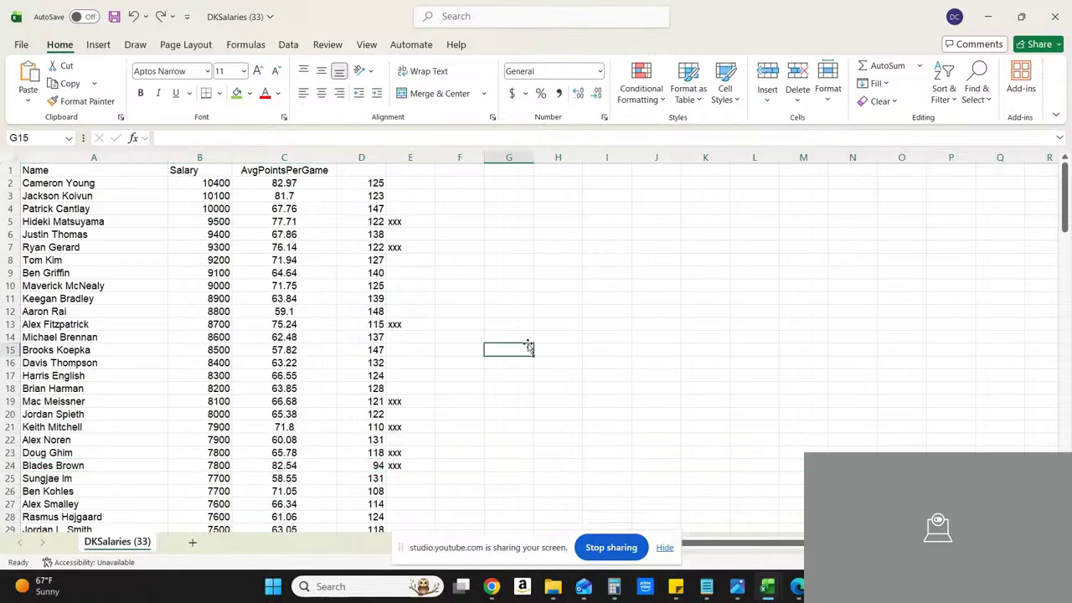
click(136, 20)
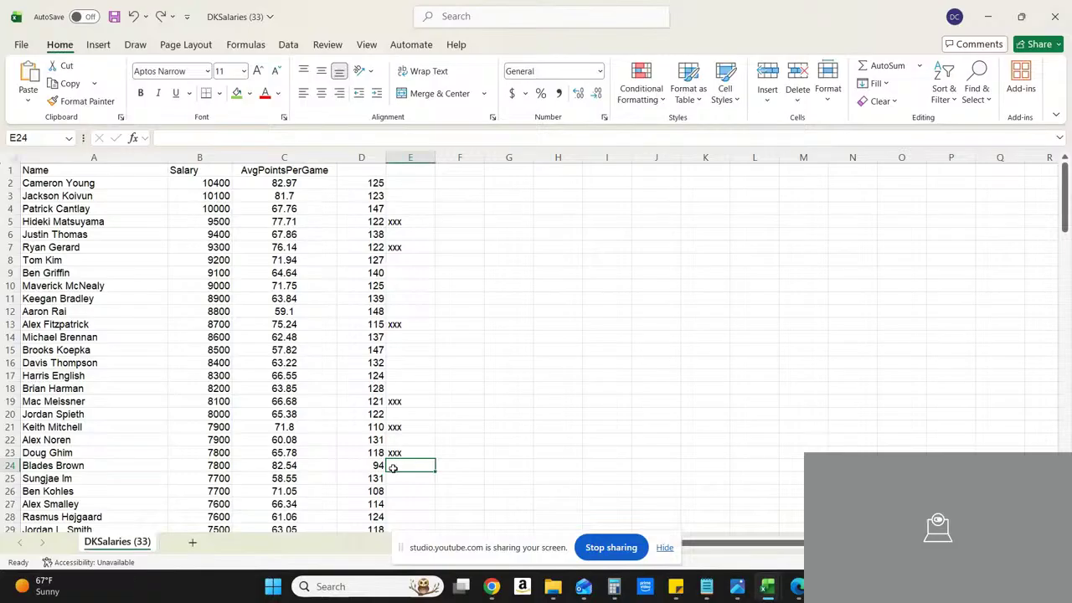
text(xxx)
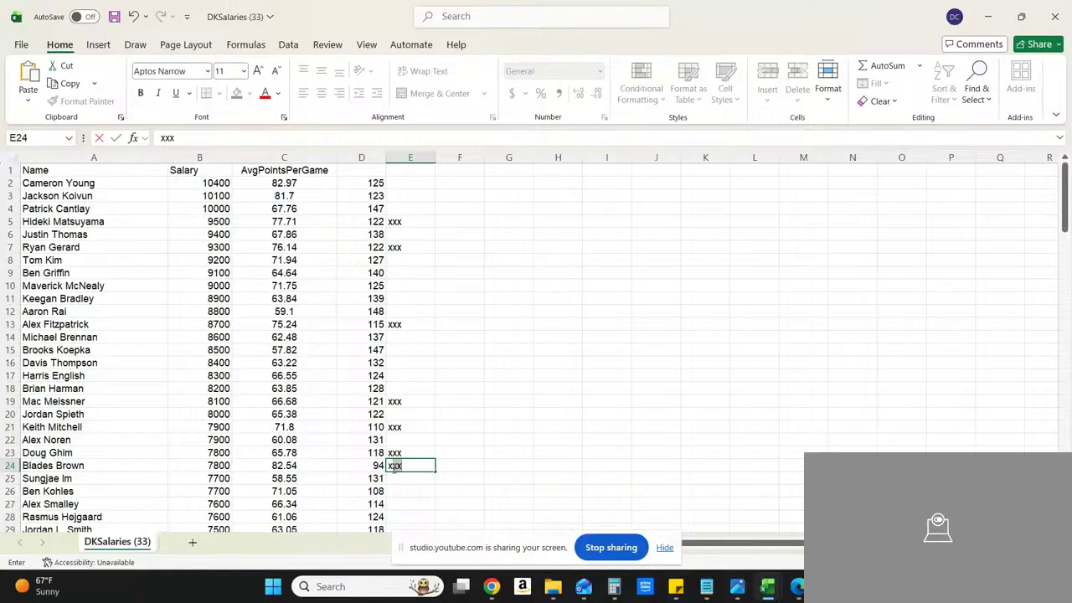
Step: Switch to the 260806_WyndhamPar workbook and examine its Expected_Points and Residual columns
click(986, 23)
click(985, 22)
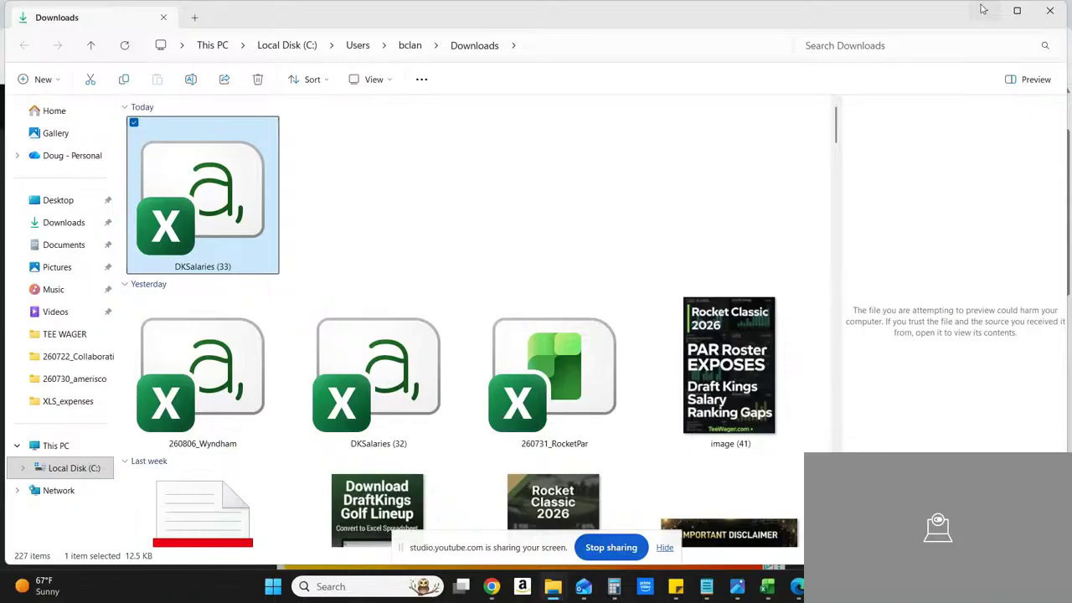
click(983, 9)
click(756, 15)
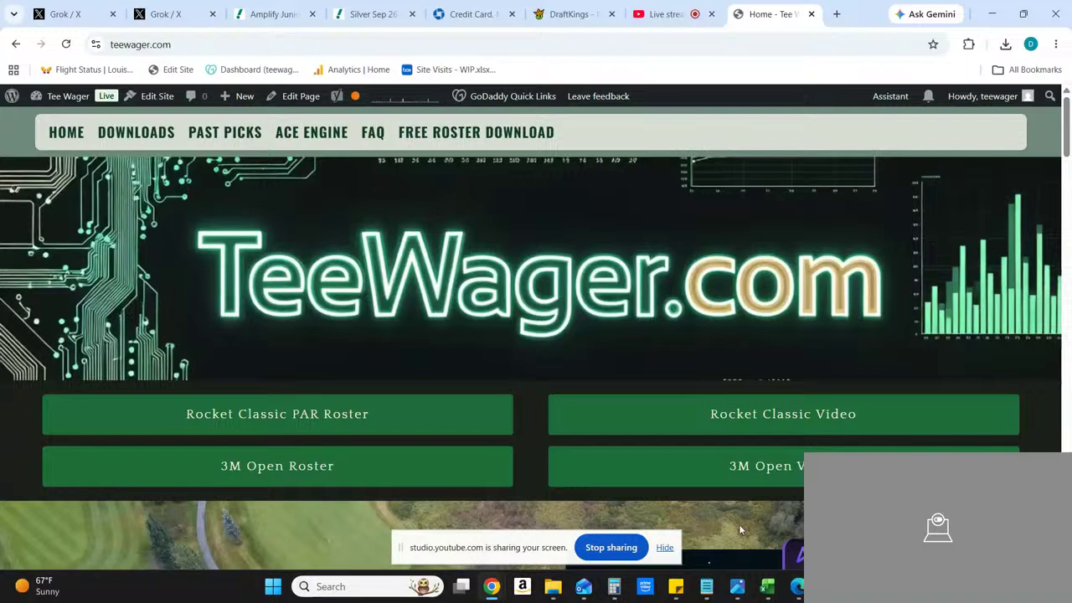
mouse_move(767, 596)
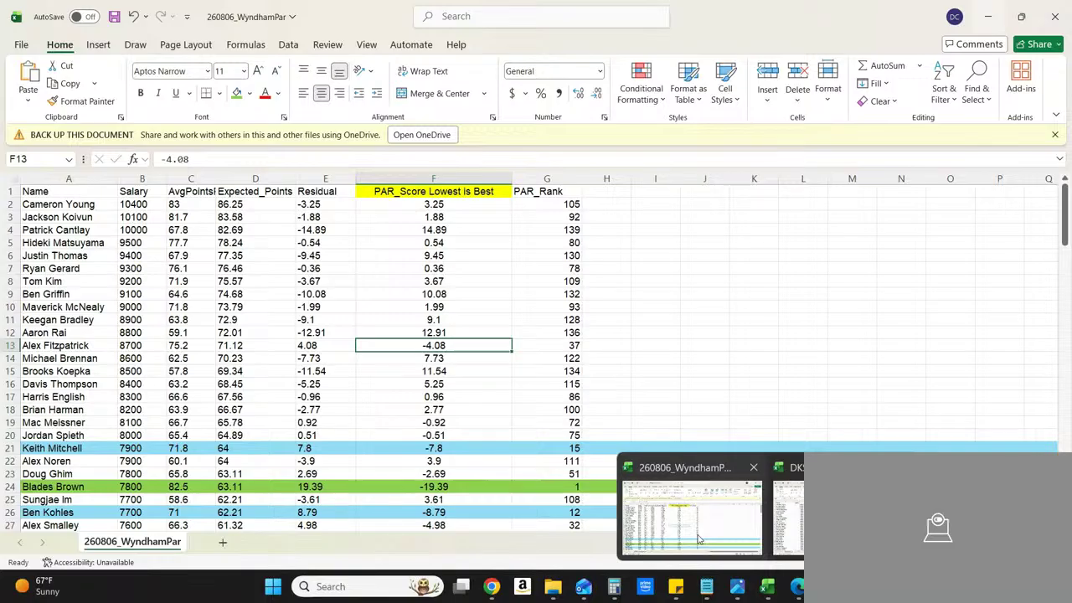
click(697, 531)
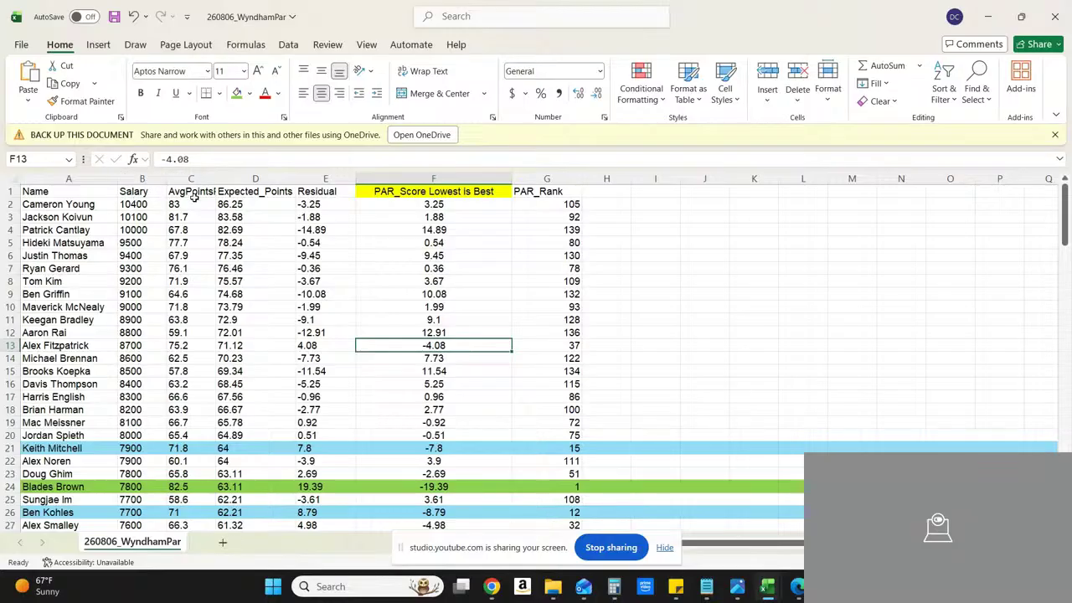
click(256, 179)
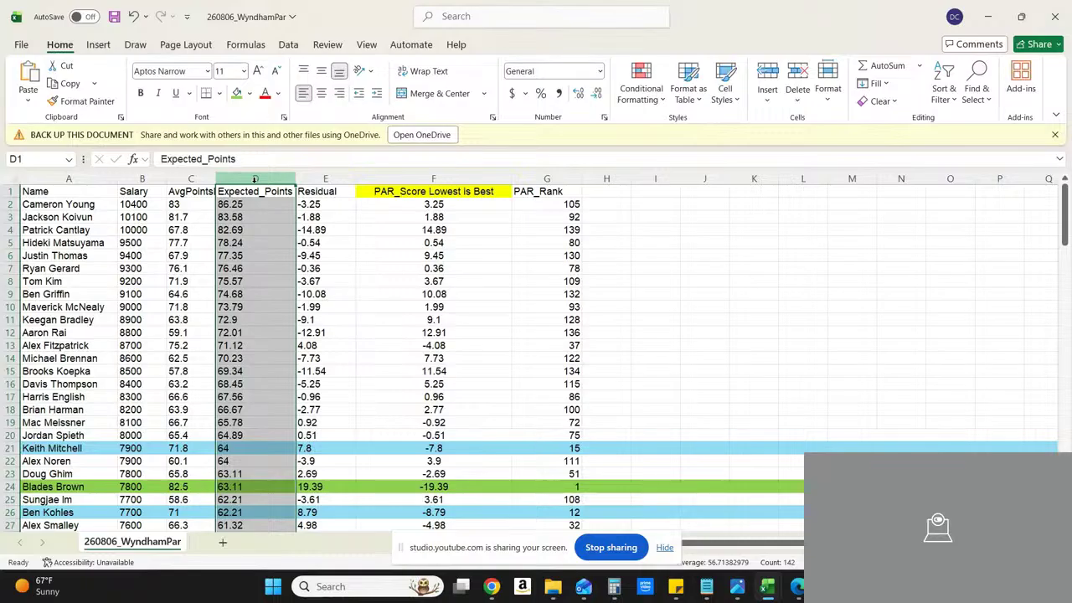
drag(254, 179, 340, 175)
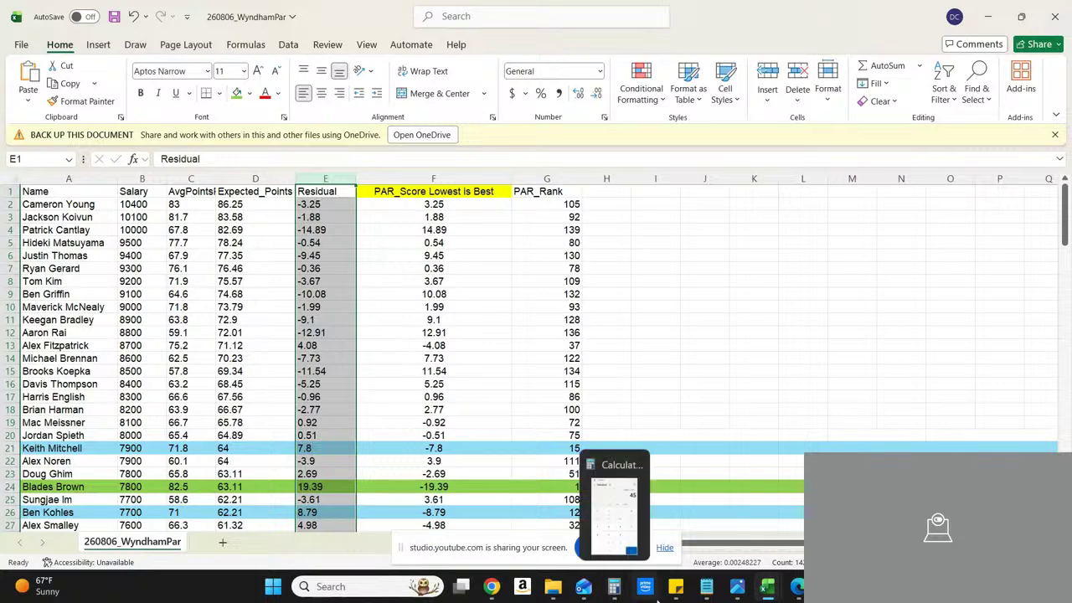
Step: Open the sticky note holding the weighted scoring formula, read through its terms, and return to the workbook
mouse_move(680, 594)
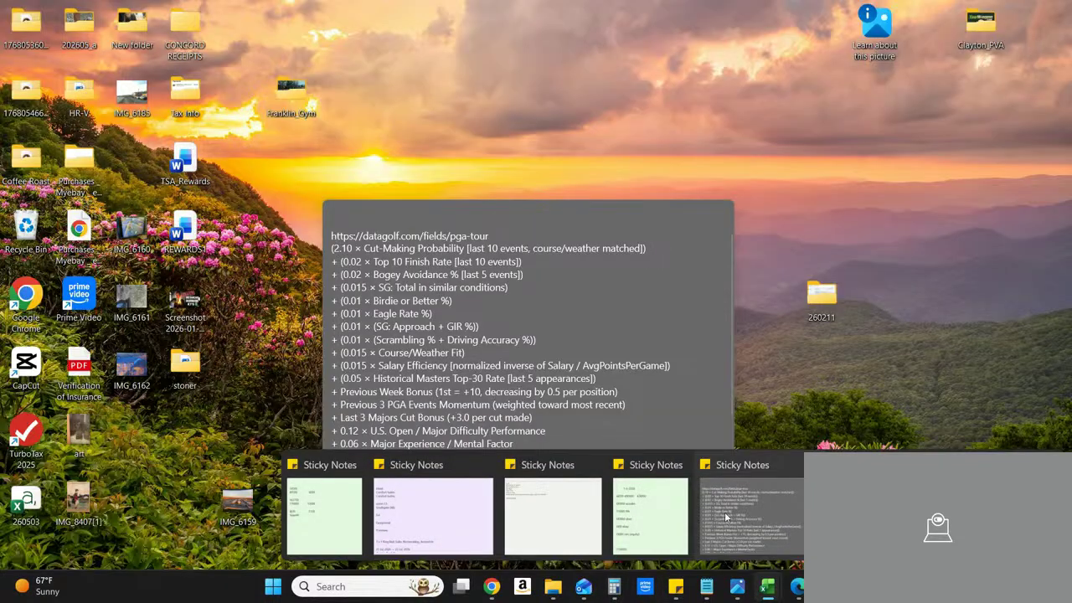
click(724, 511)
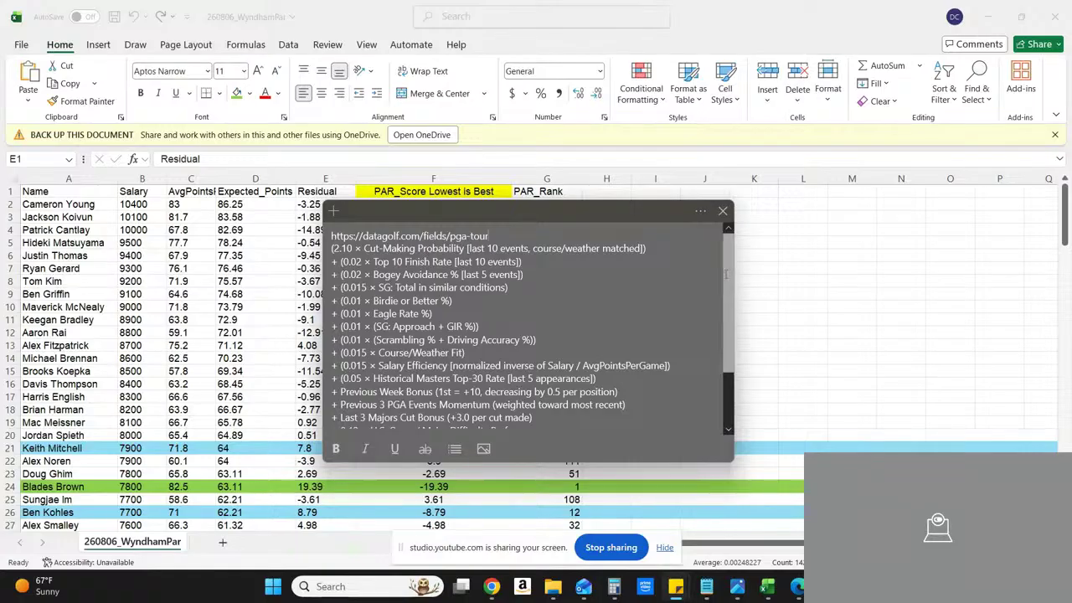
scroll(728, 337, down, 5)
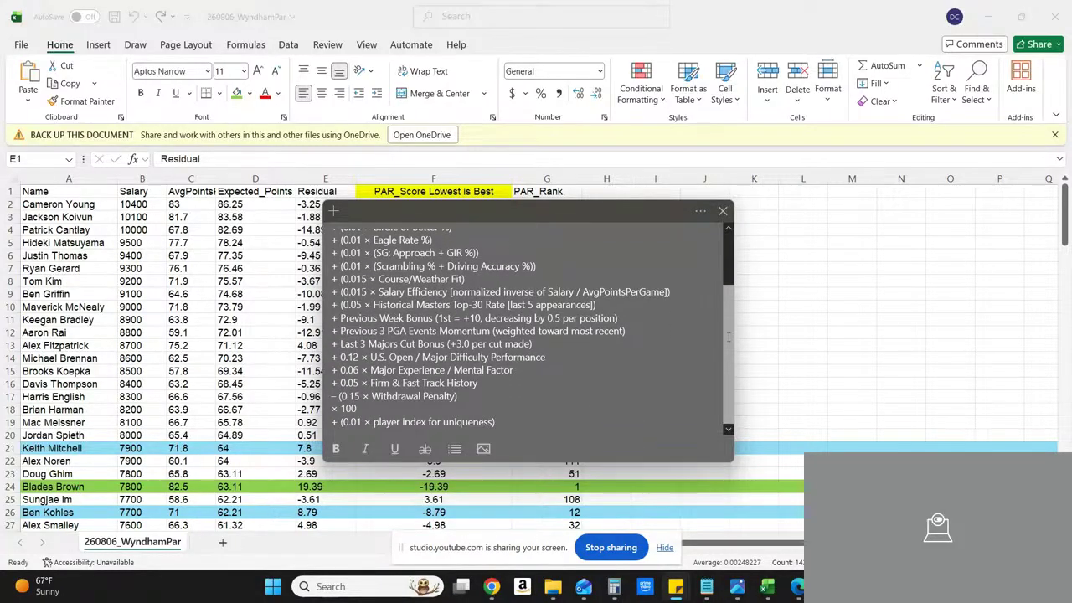
scroll(728, 332, up, 3)
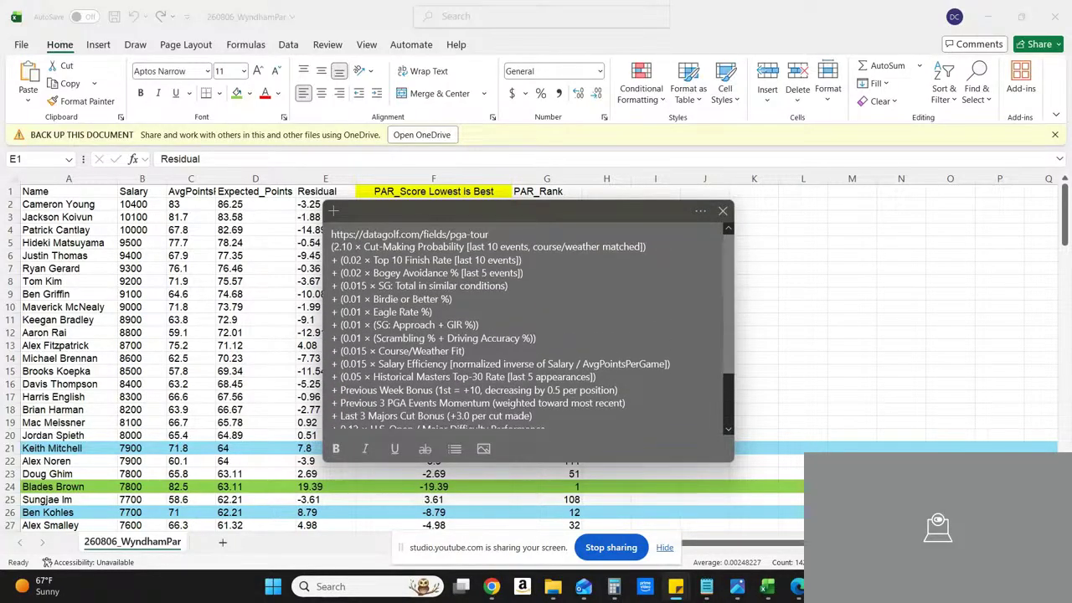
click(451, 169)
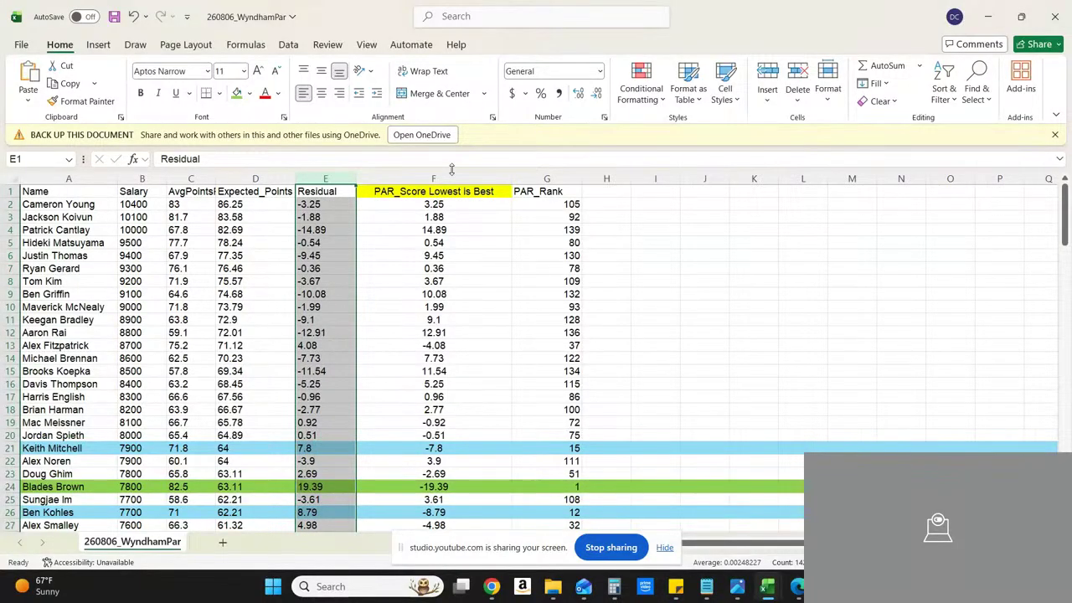
Step: Examine the PAR_Score and PAR_Rank columns and the score in F24
click(450, 207)
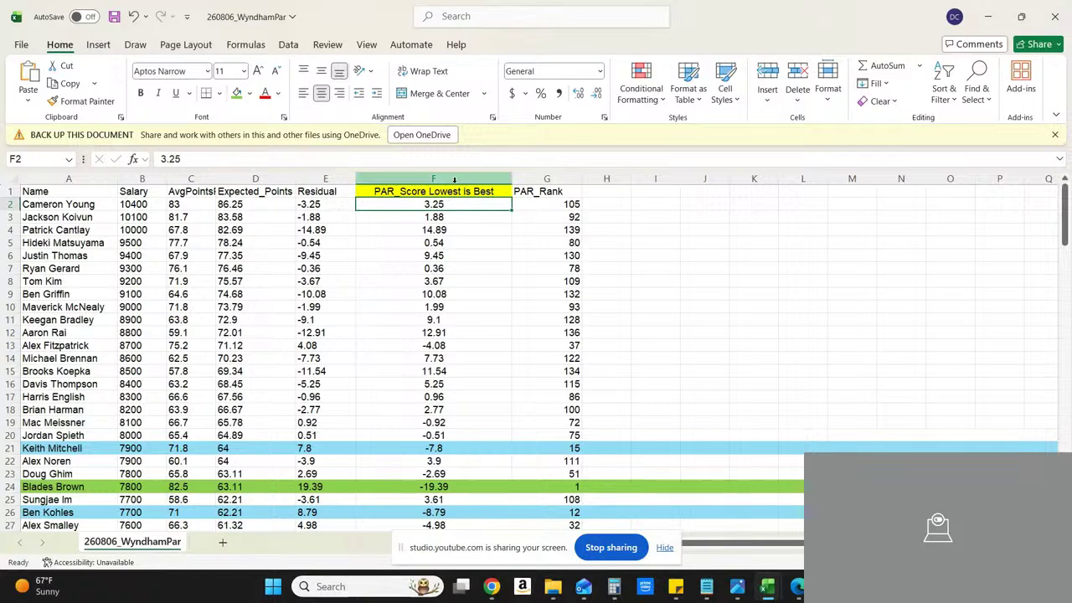
click(453, 179)
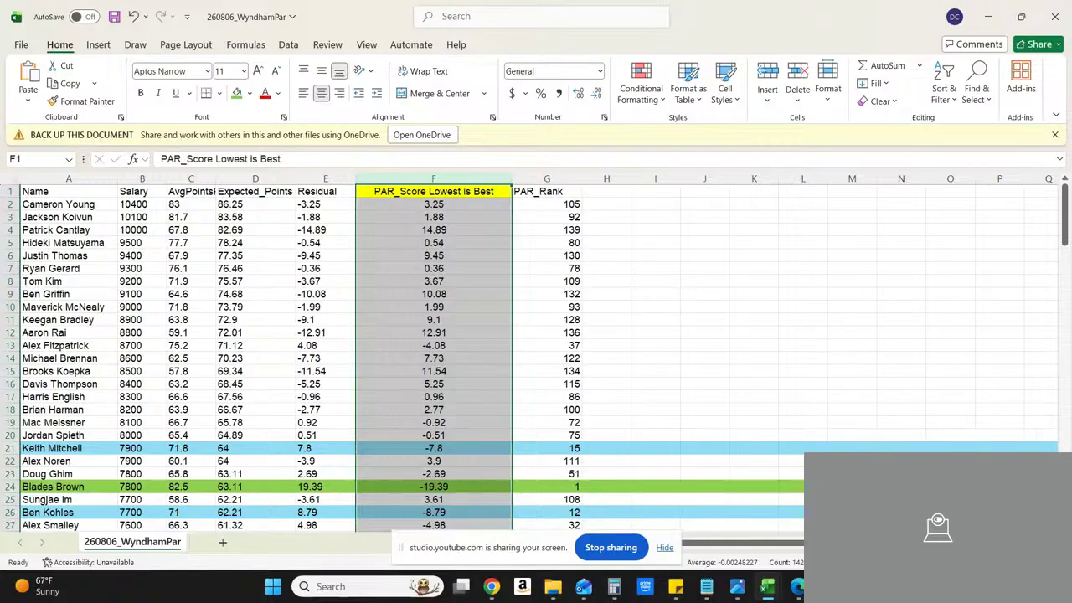
scroll(536, 351, down, 2)
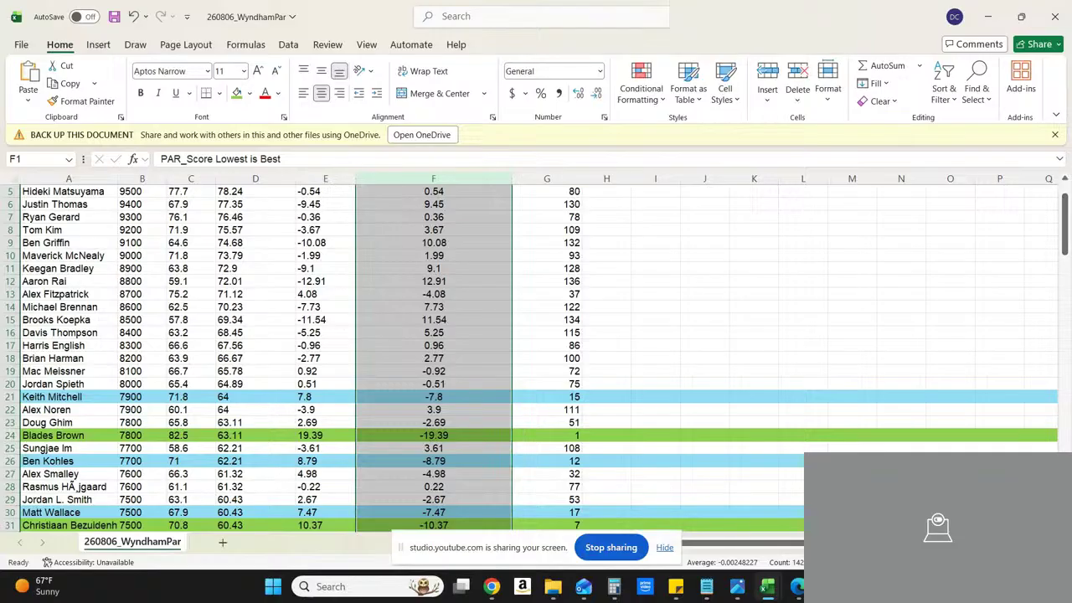
click(1065, 182)
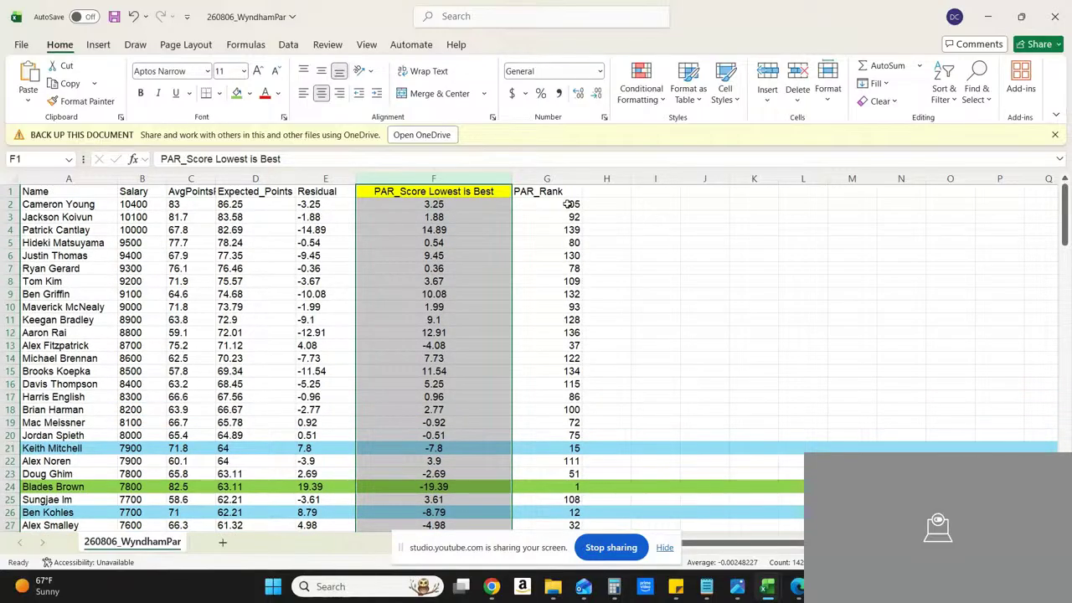
click(546, 179)
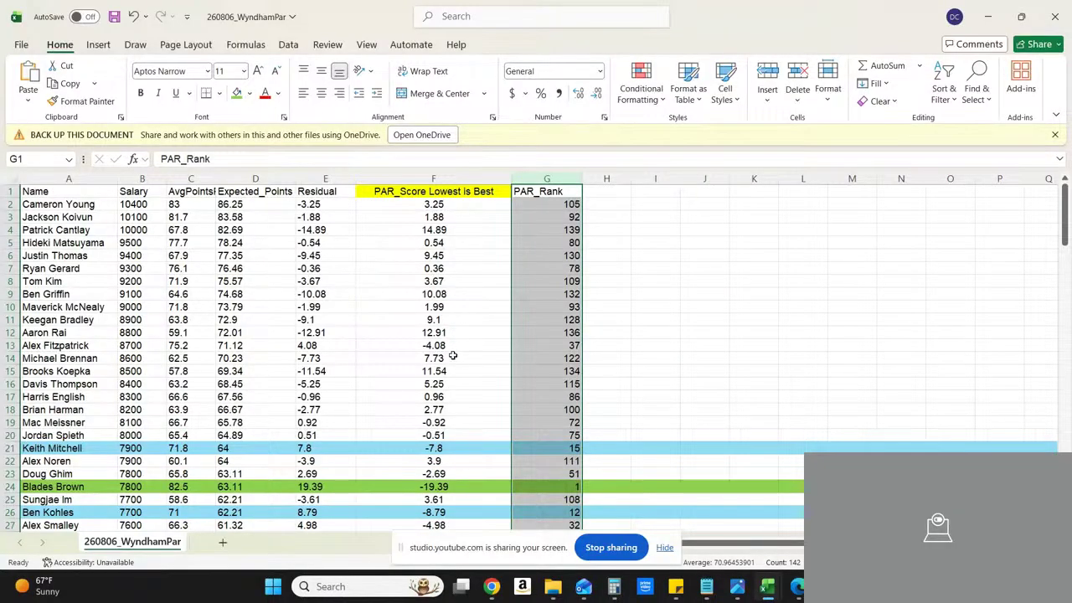
click(448, 486)
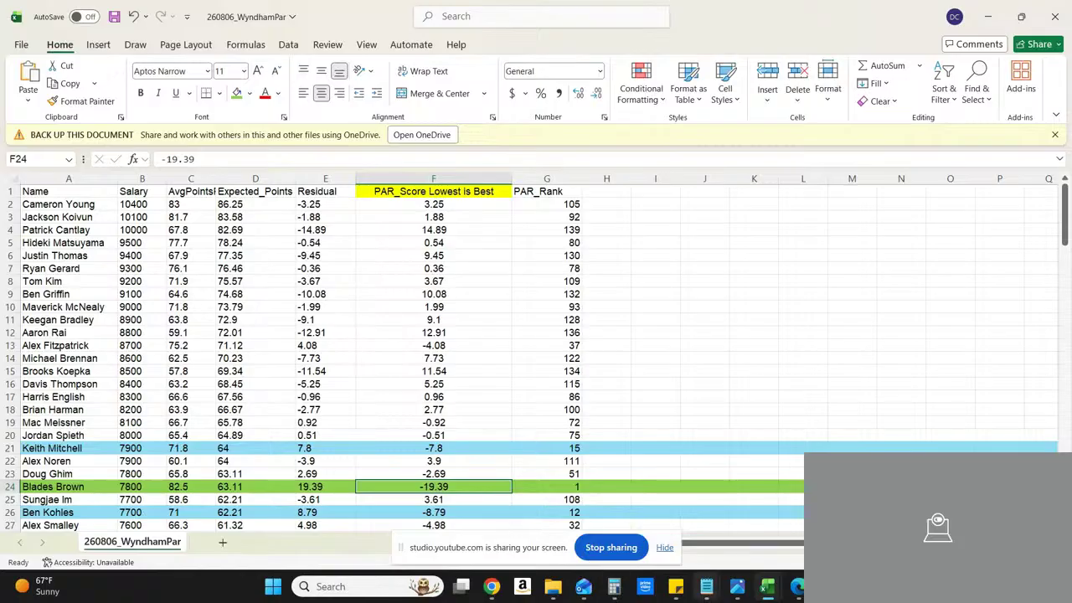
Step: View the disclaimer picture image (38).jpg and return to the 260806_WyndhamPar workbook
mouse_move(737, 588)
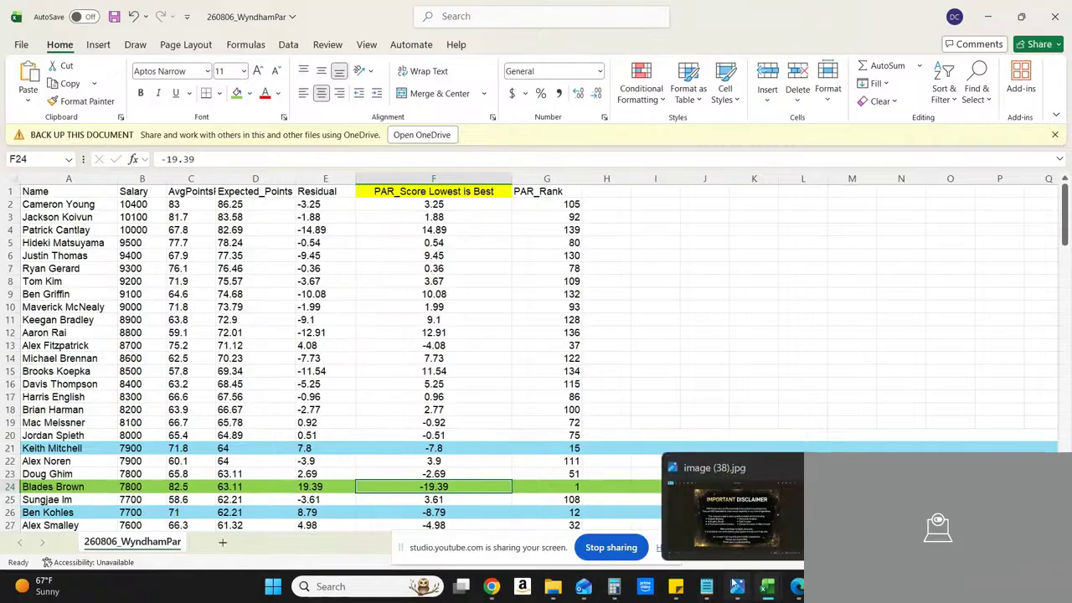
click(737, 527)
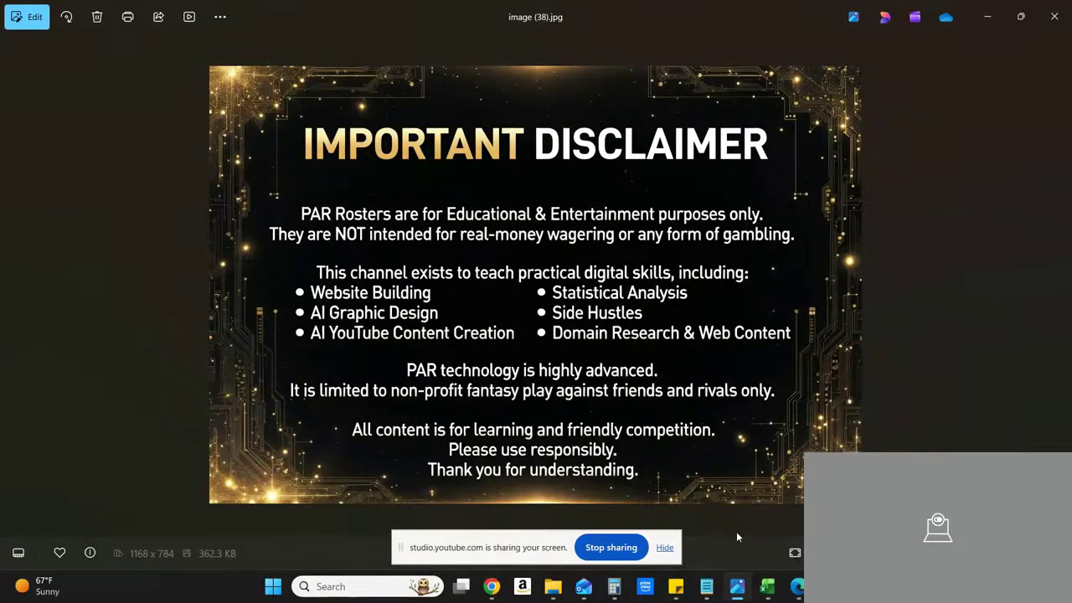
click(987, 29)
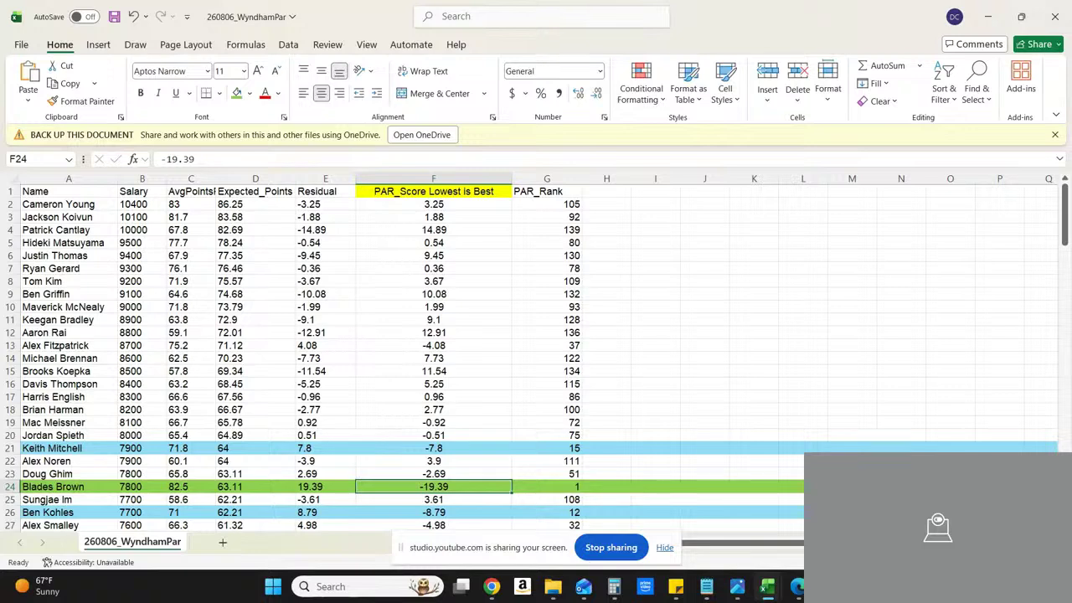
Step: Examine the highlighted golfers' PAR_Score and PAR_Rank values down the list, ending at the rank in G75
scroll(549, 416, down, 2)
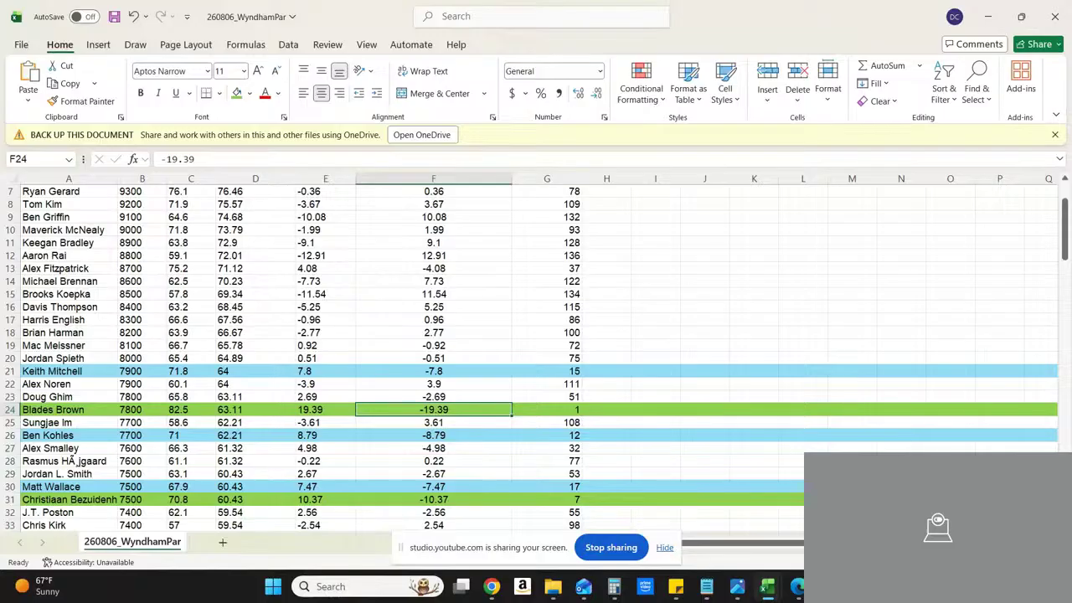
scroll(536, 360, down, 3)
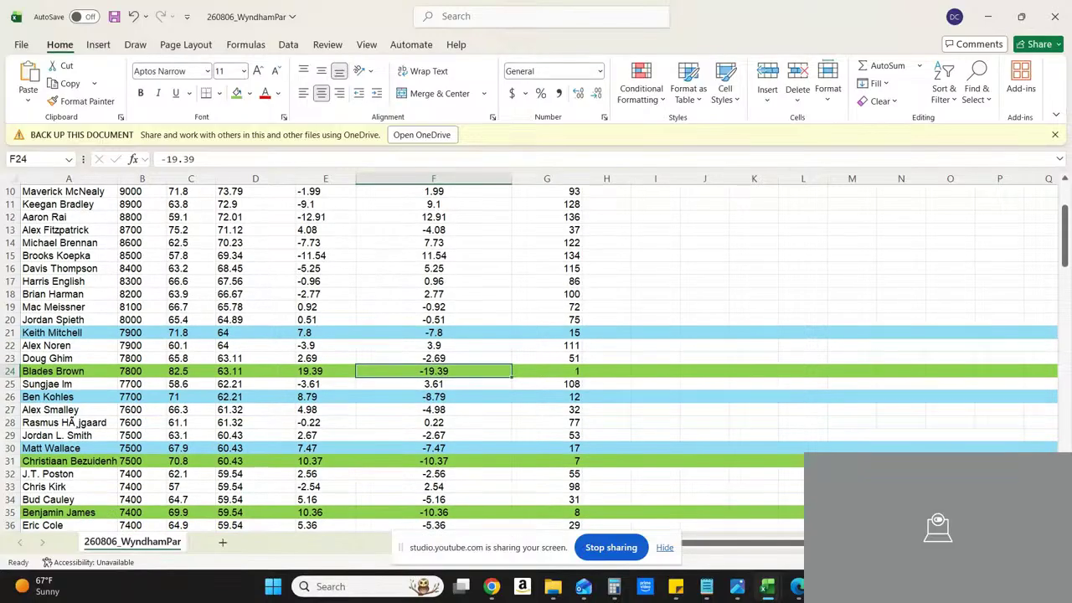
scroll(536, 360, down, 3)
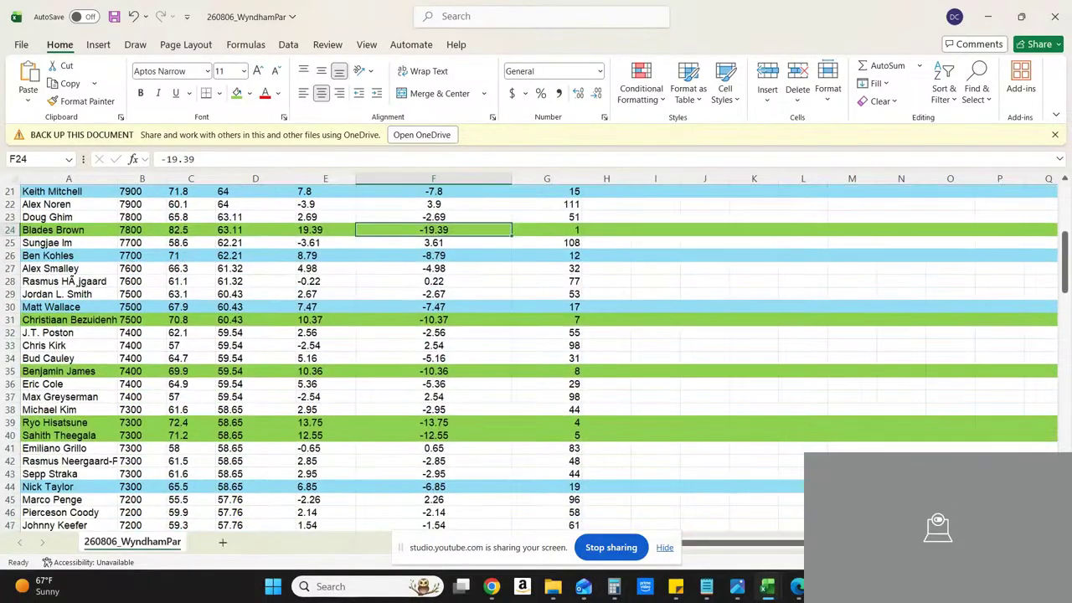
scroll(536, 360, down, 1)
scroll(536, 360, down, 3)
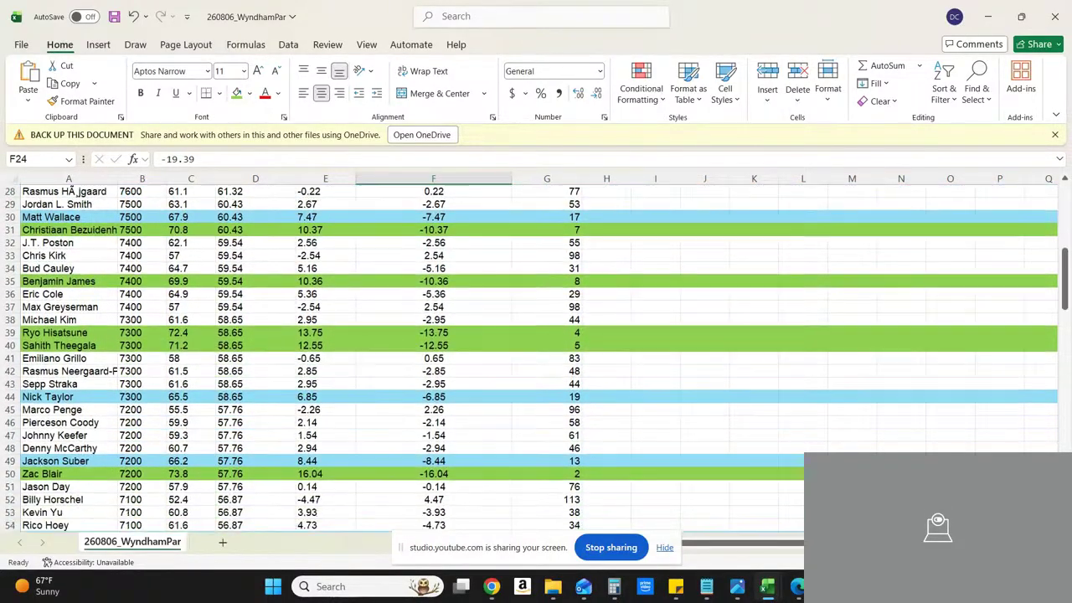
scroll(536, 360, down, 3)
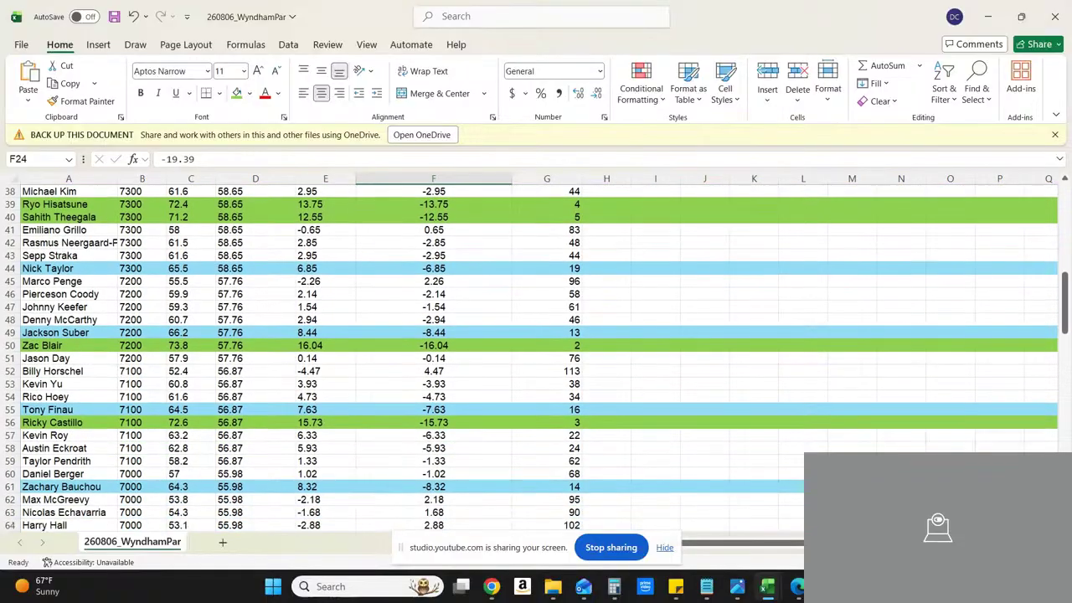
scroll(536, 360, down, 3)
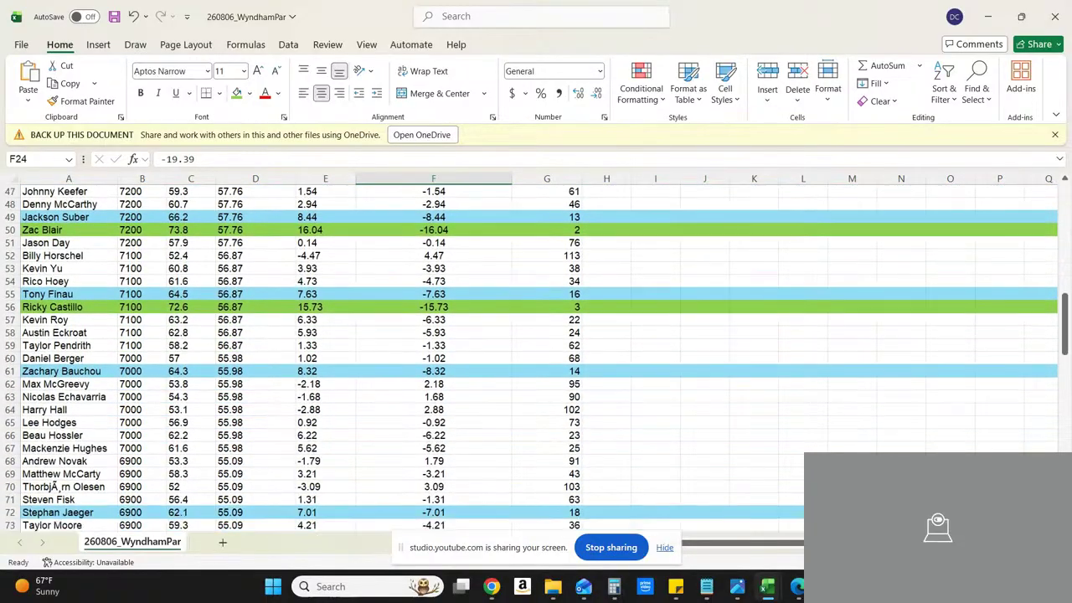
scroll(536, 360, down, 1)
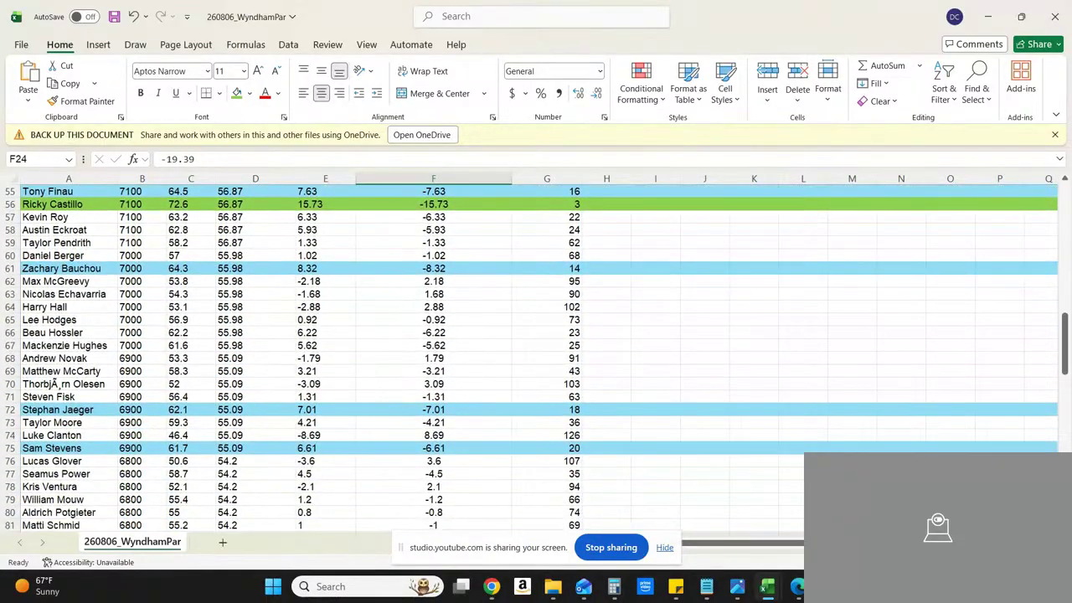
click(571, 452)
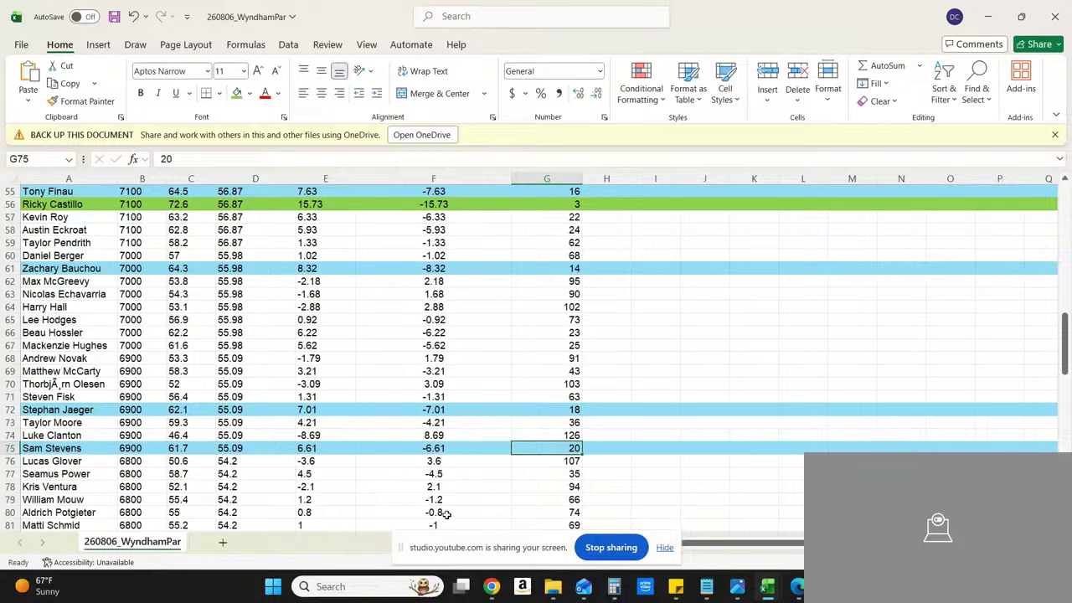
Step: Select the whole PAR_Score column, glance at the weighted formula note, and return to the 260806_WyndhamPar workbook
click(1062, 194)
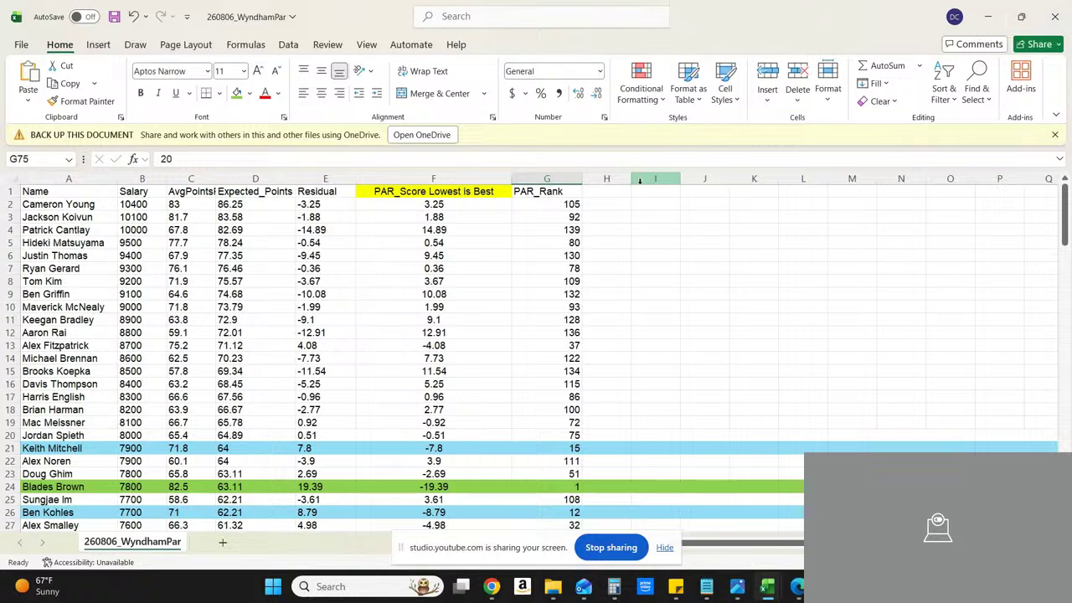
click(445, 175)
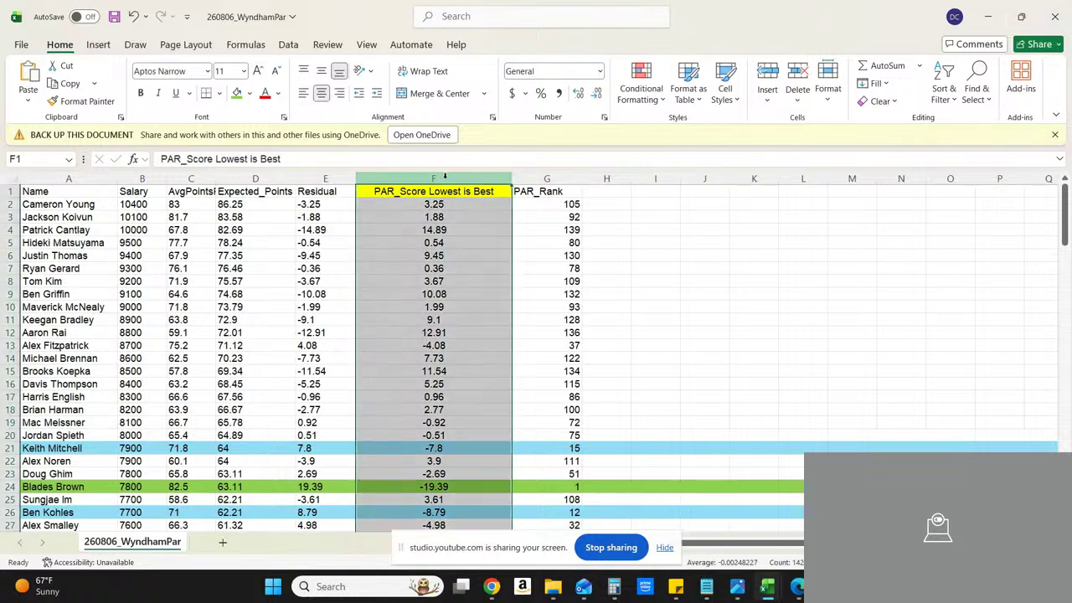
click(991, 15)
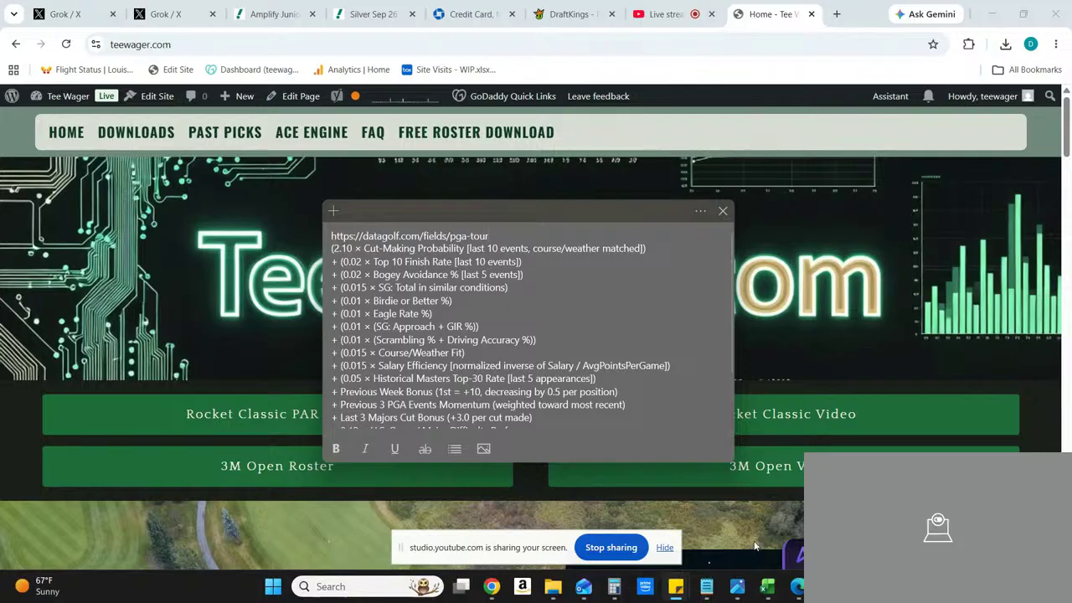
mouse_move(768, 590)
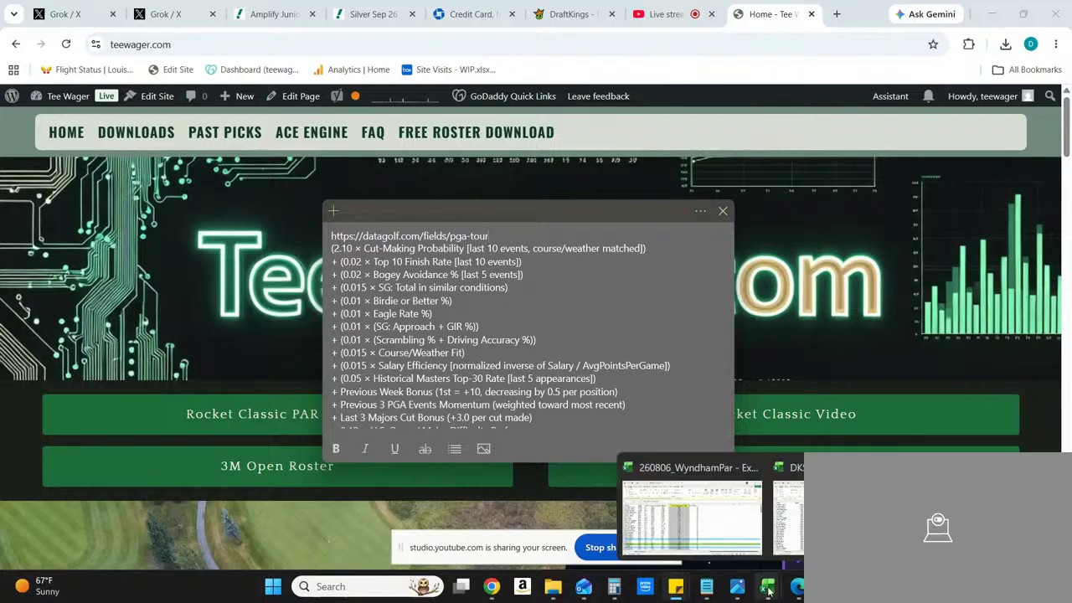
click(658, 545)
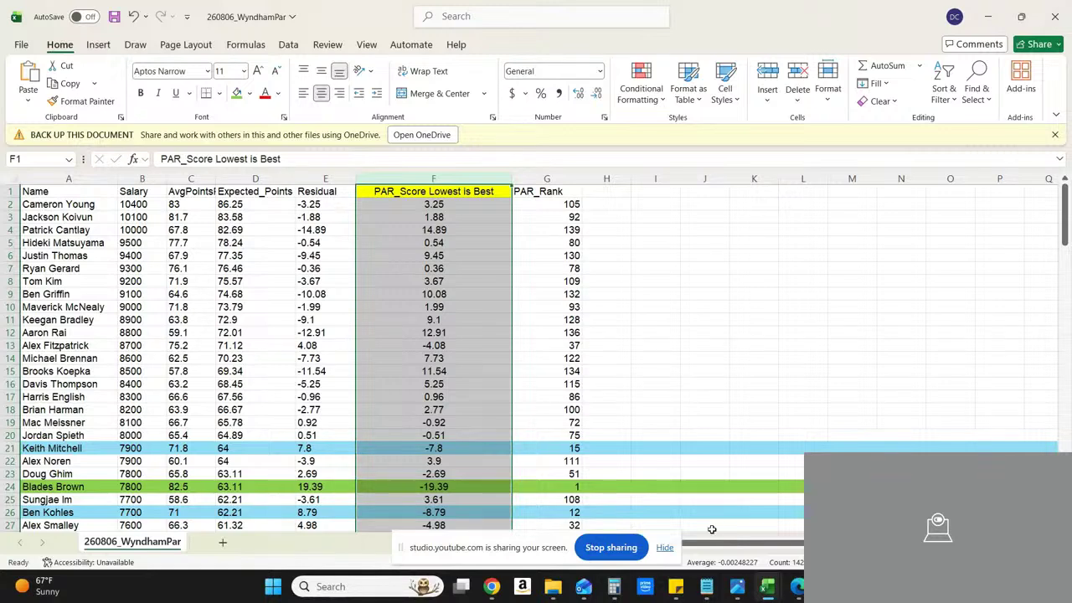
Step: View the workbook's recently used functions, then minimize the workbook to reveal the browser
click(237, 46)
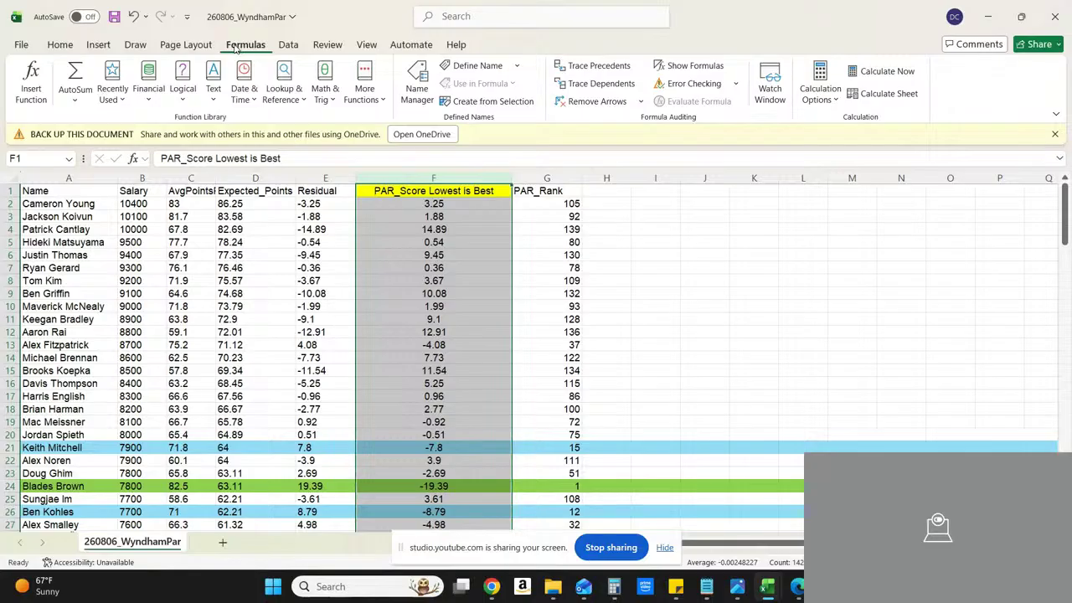
click(117, 93)
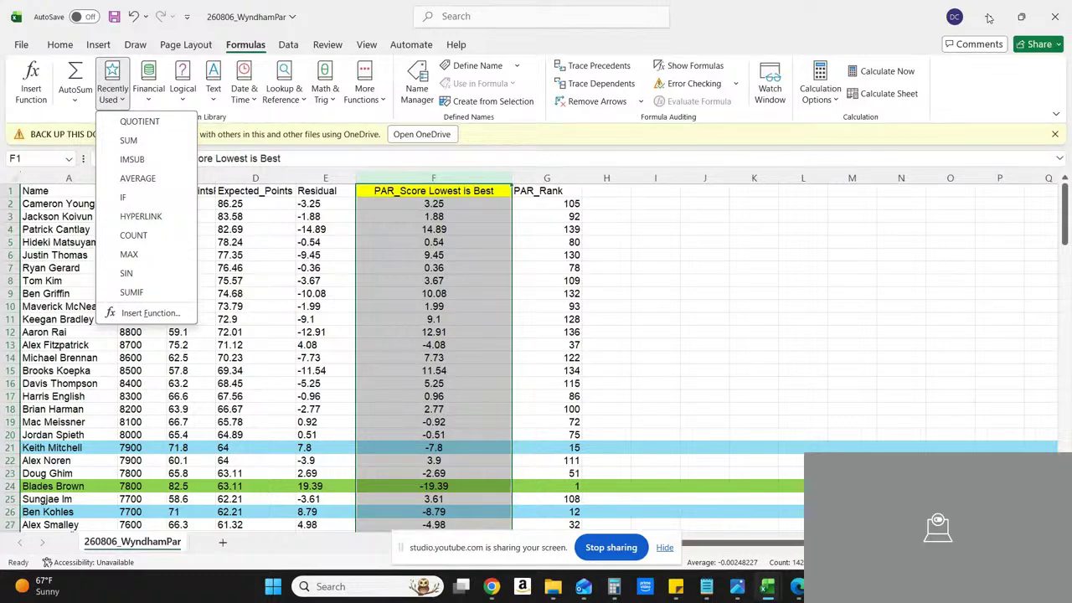
click(988, 17)
click(989, 17)
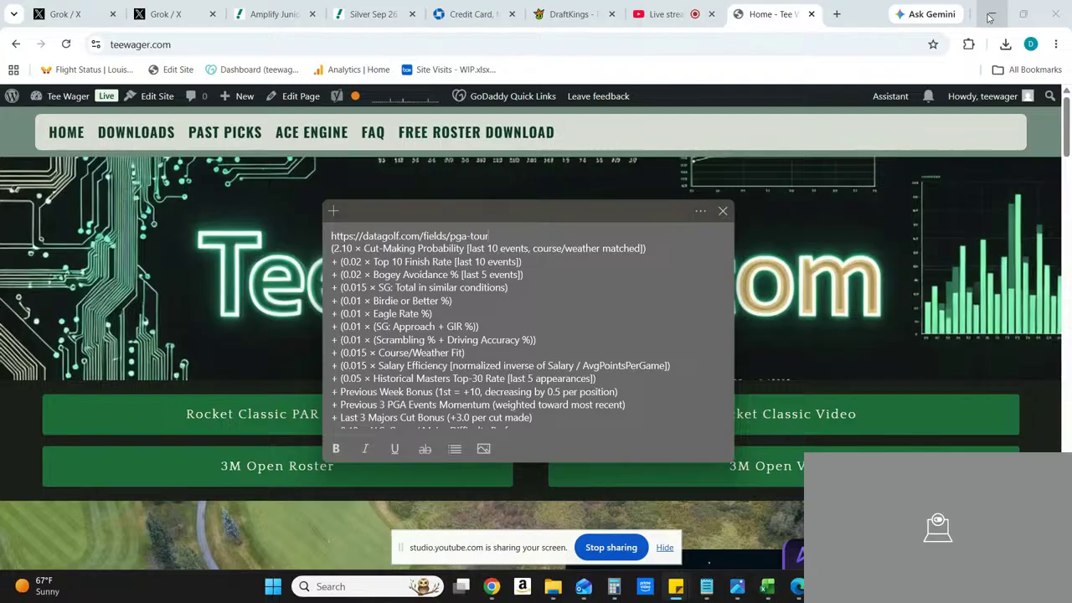
Step: Open the ACE Engine page on teewager.com and read the Power of Three (PoW3) metrics
click(308, 136)
click(309, 136)
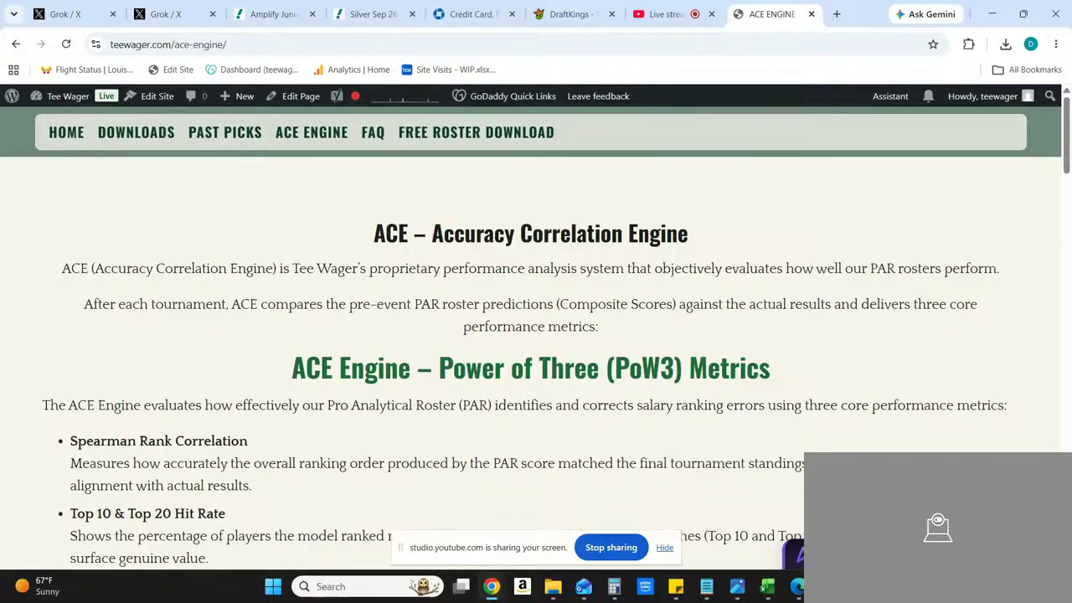
scroll(536, 335, down, 5)
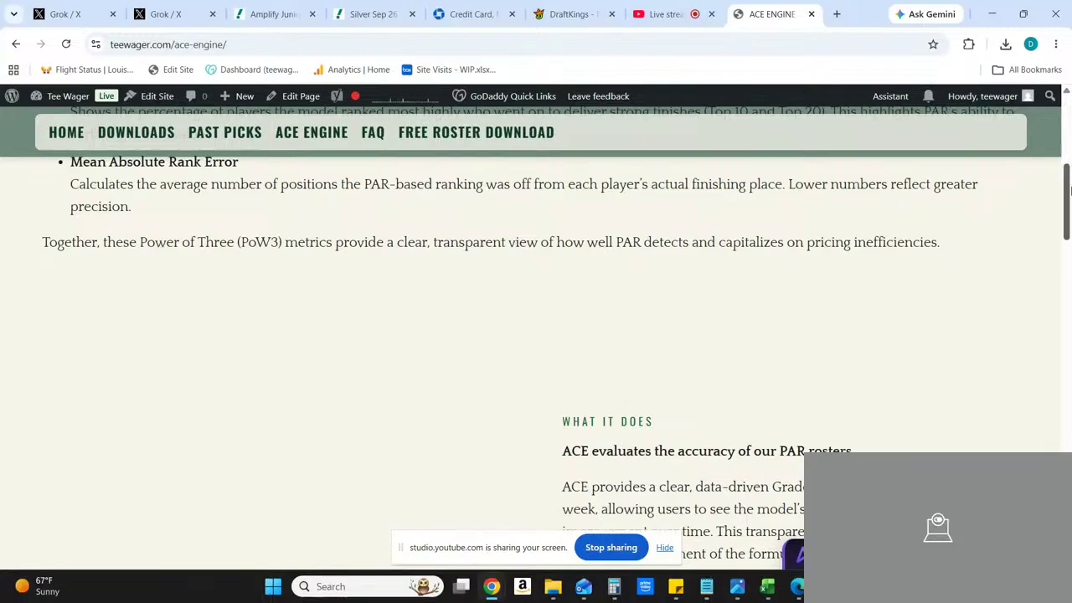
click(1068, 92)
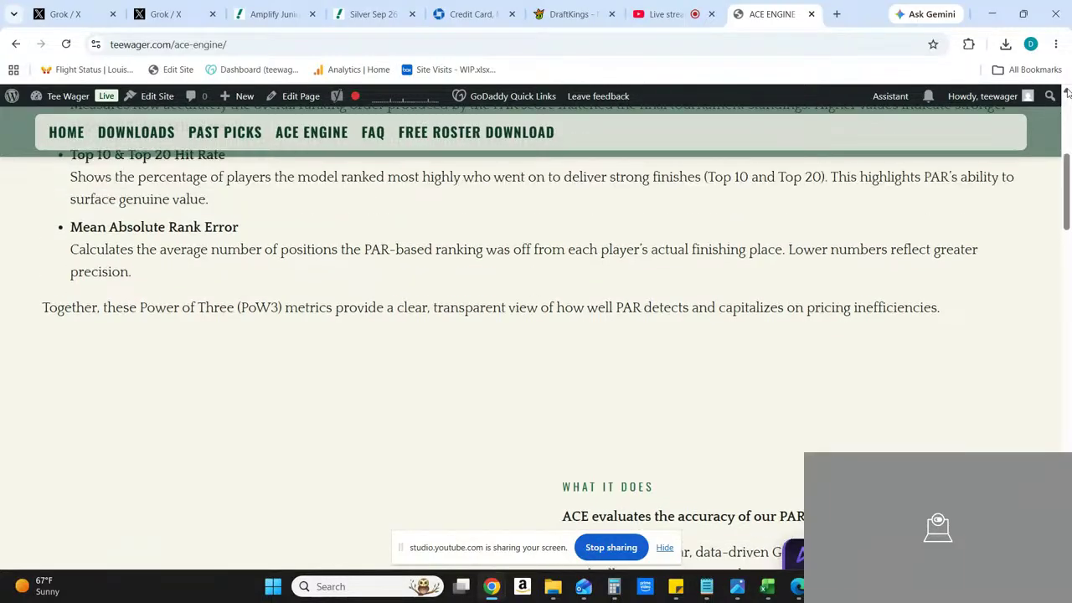
click(1068, 92)
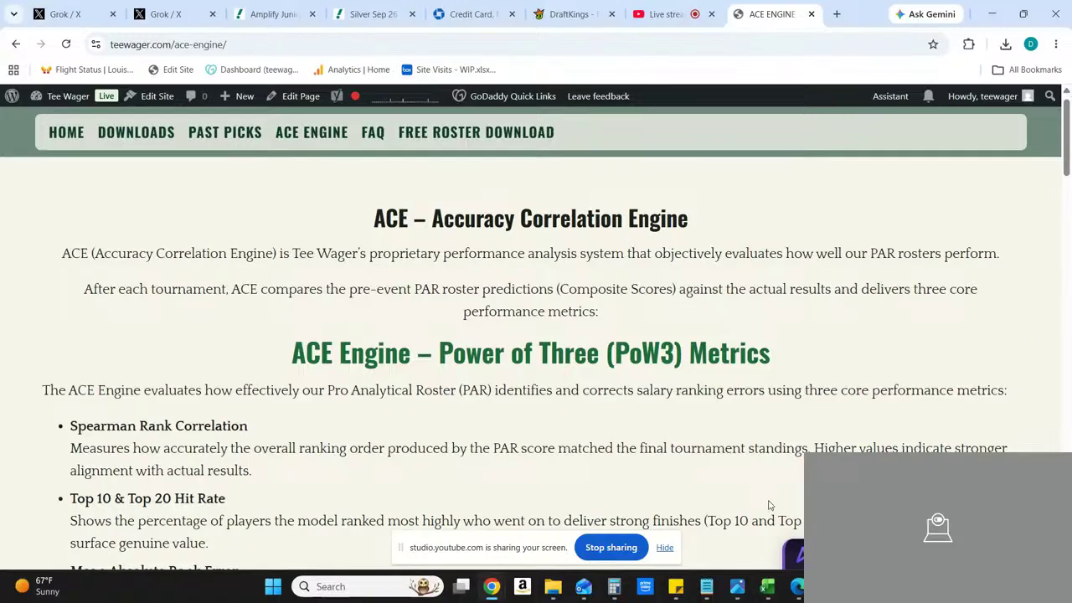
Step: Read the disclaimer picture image (38).jpg and return to the ACE Engine page in the browser
mouse_move(797, 586)
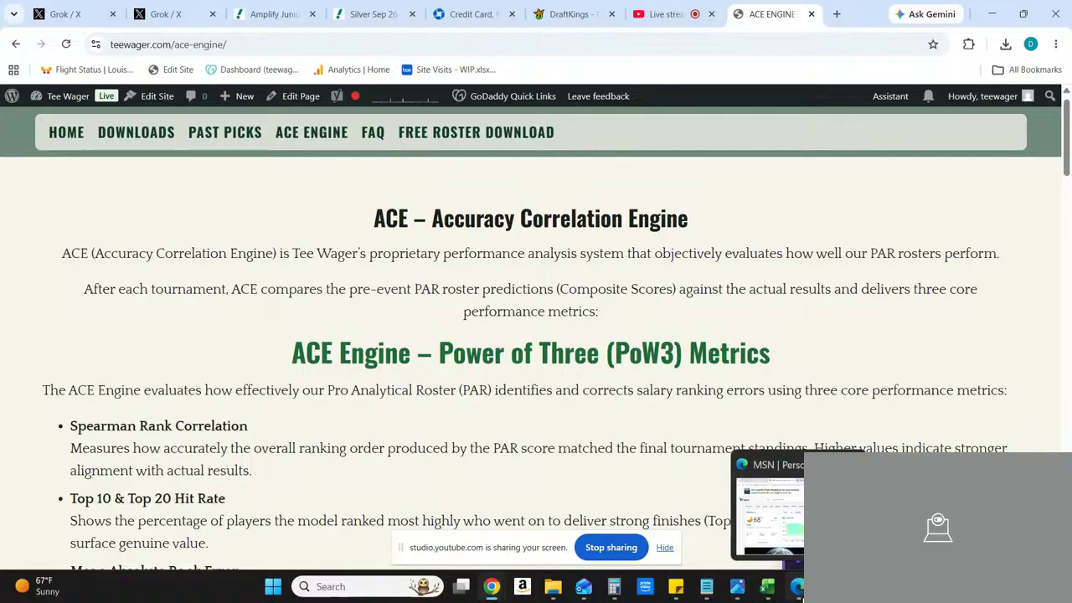
click(737, 588)
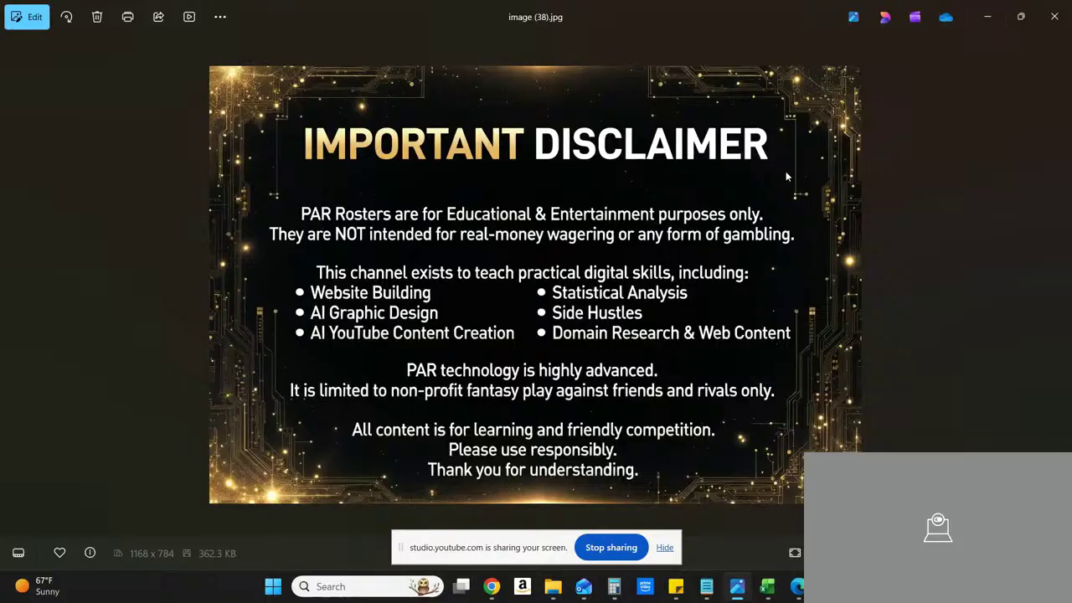
click(988, 18)
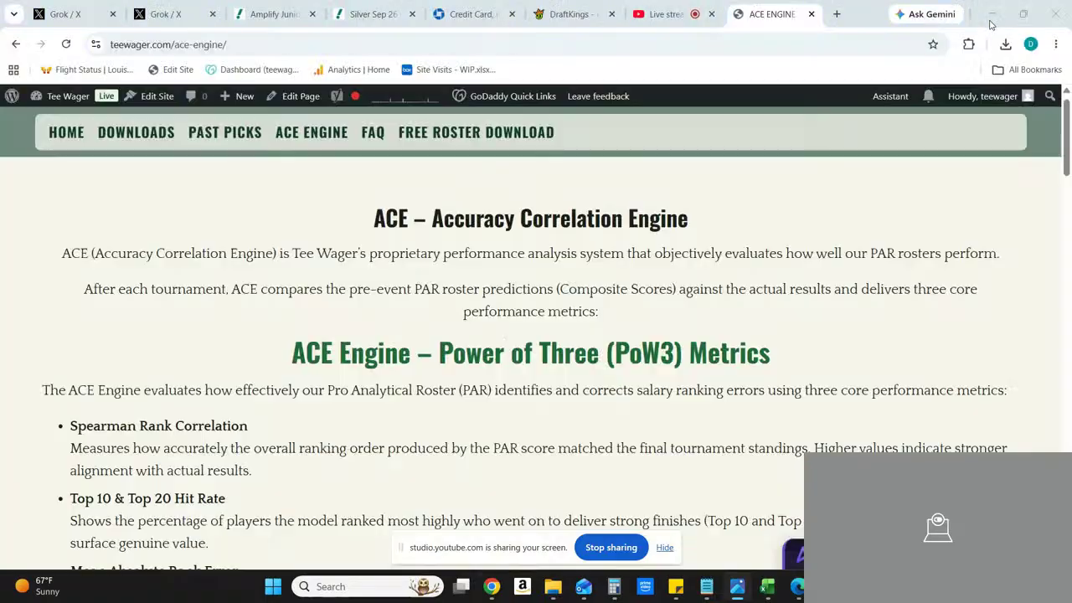
Step: Find the Grok conversation with the PAR results and examine its Quick Highlights table of lowest PAR scores
click(154, 21)
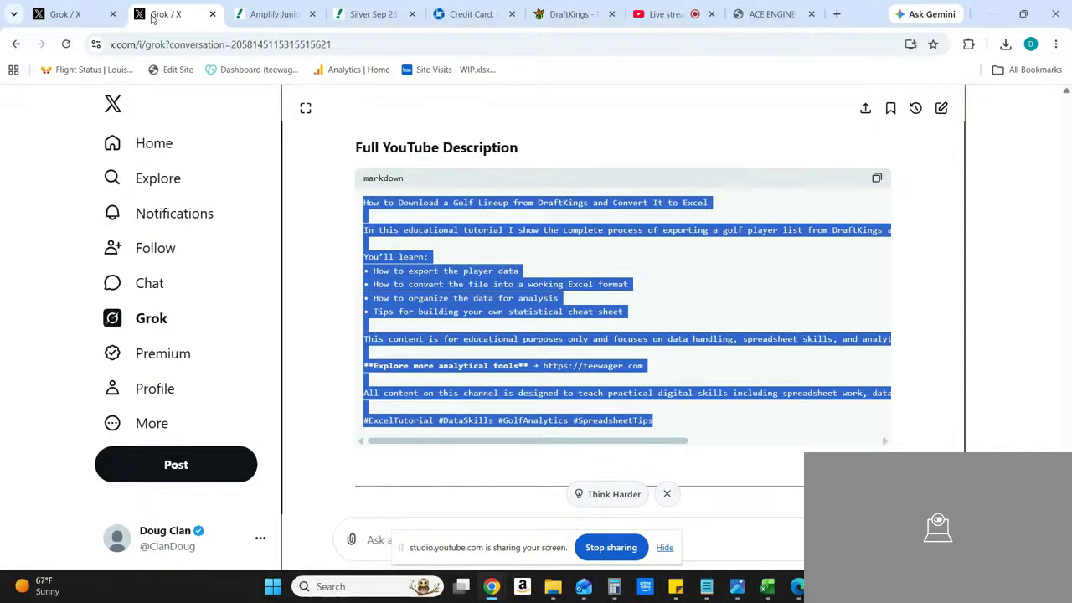
click(85, 20)
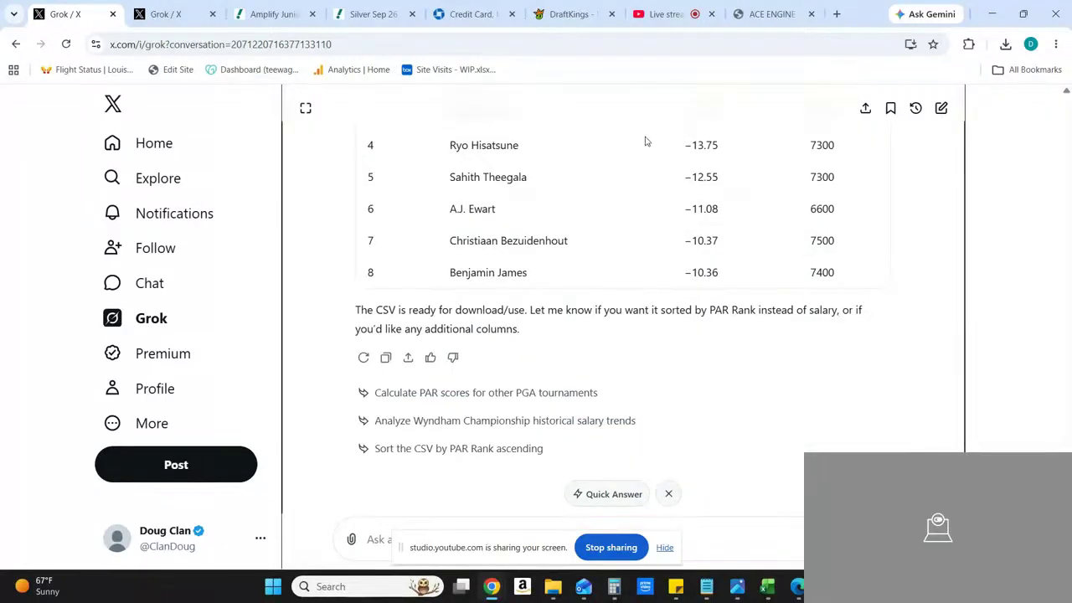
click(1066, 92)
click(1065, 94)
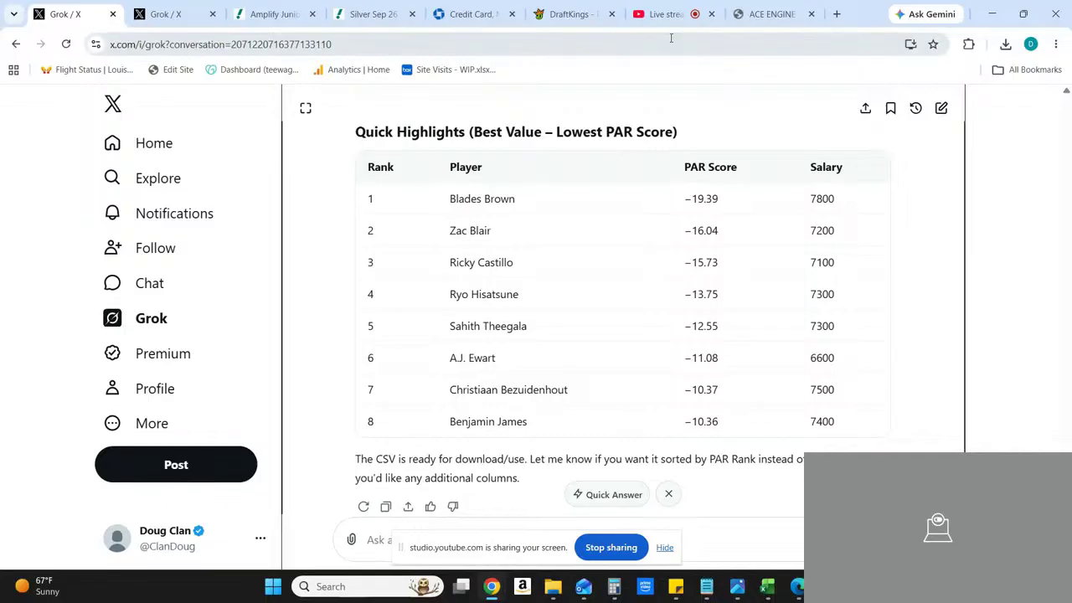
Step: Switch to the YouTube Studio live stream page and start ending the stream
mouse_move(658, 31)
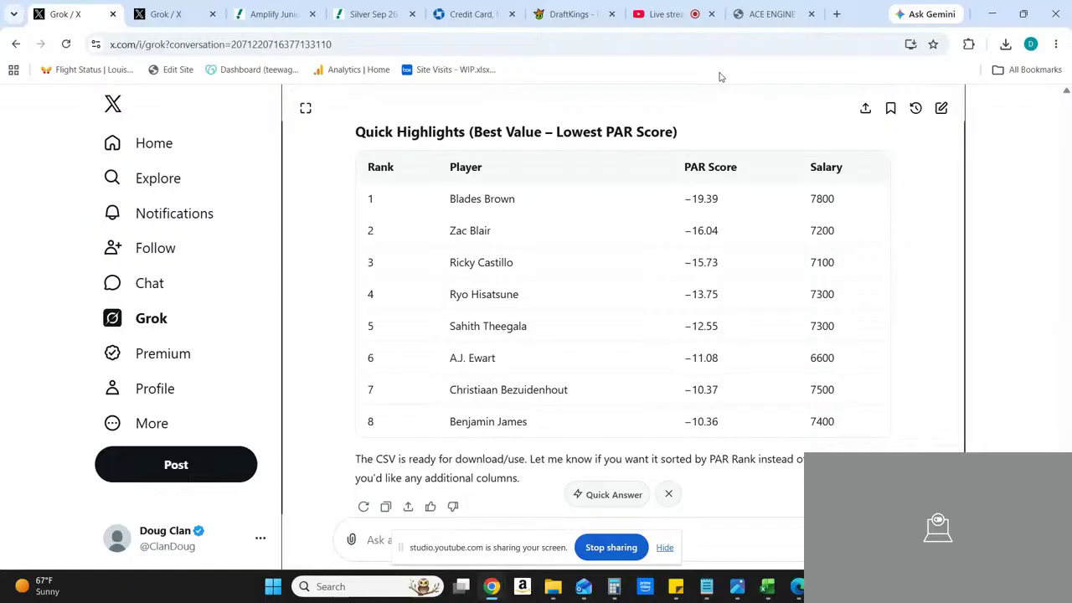
click(675, 22)
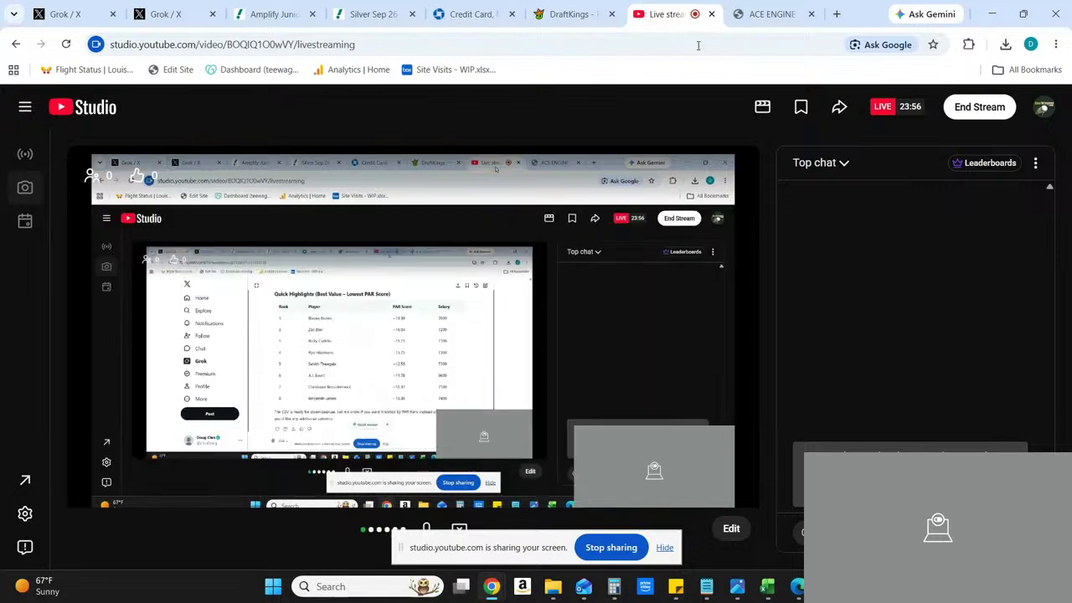
click(962, 107)
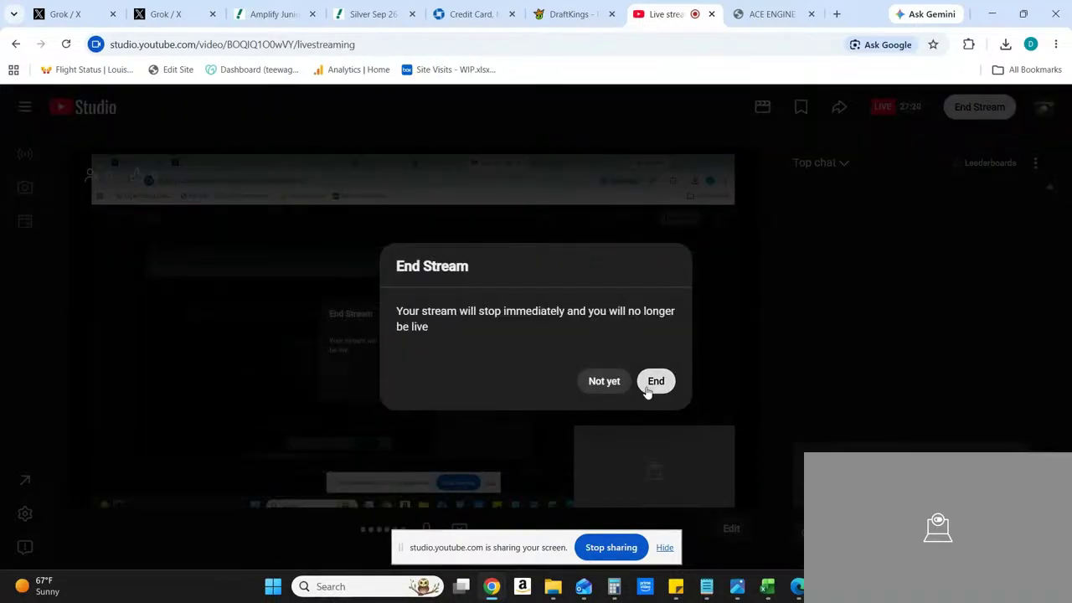